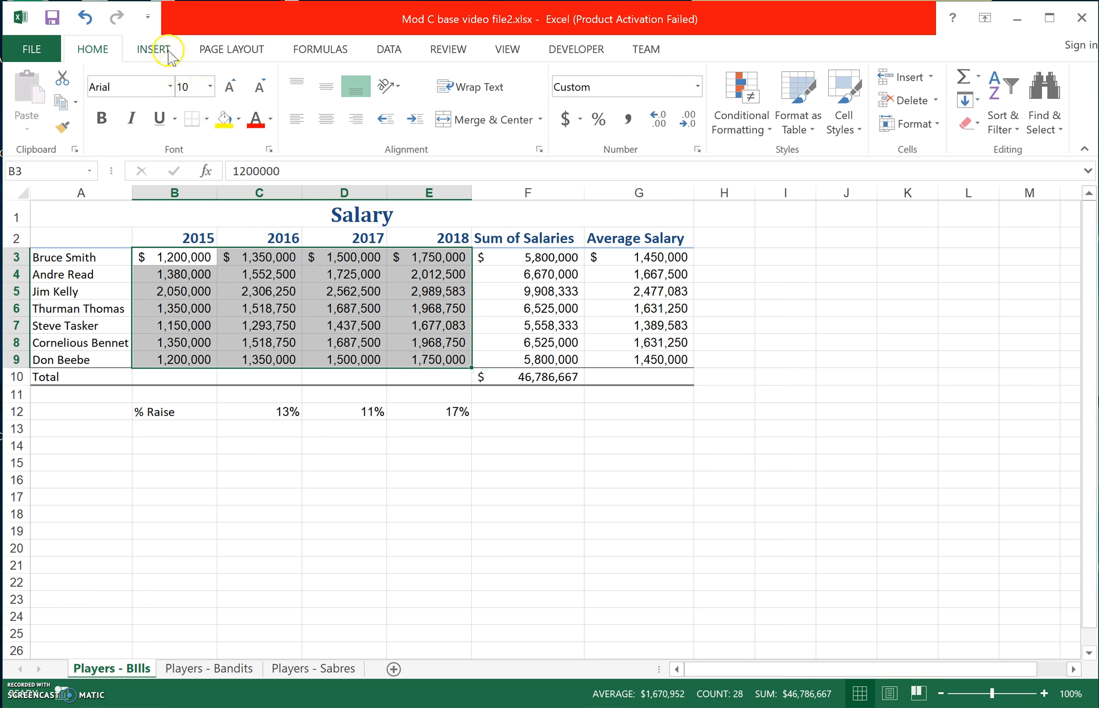
Insert a 3-D clustered column chart of the yearly salaries and set its data range to A2:E9 on the Players - BIlls sheet.
click(513, 79)
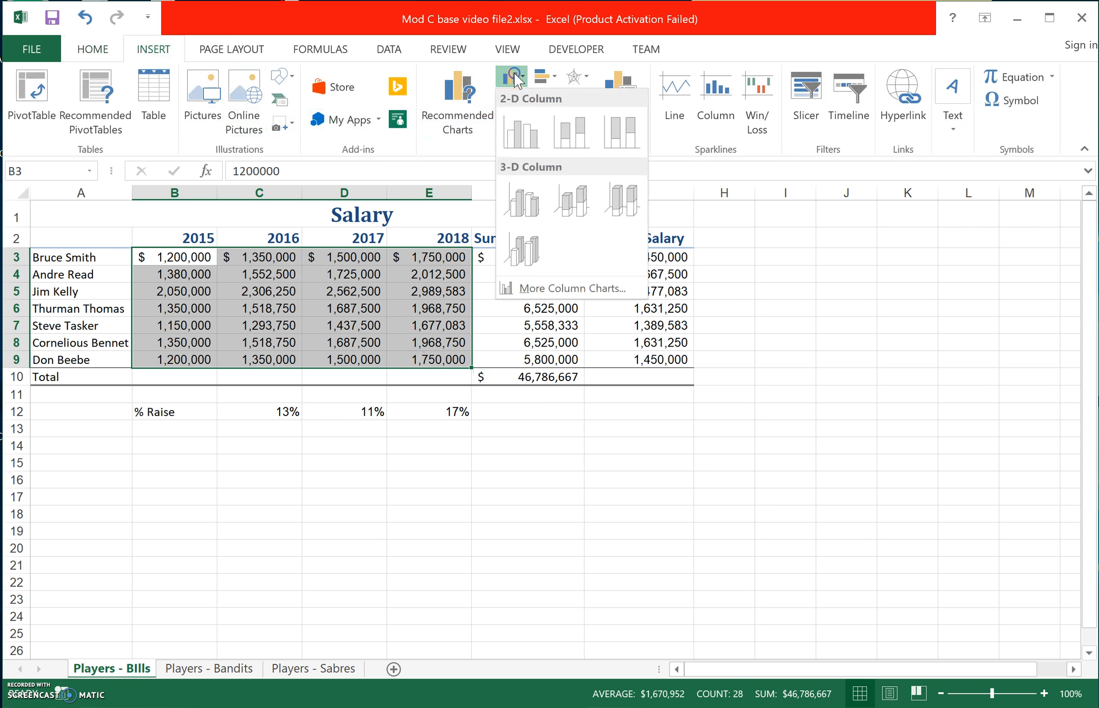
click(515, 189)
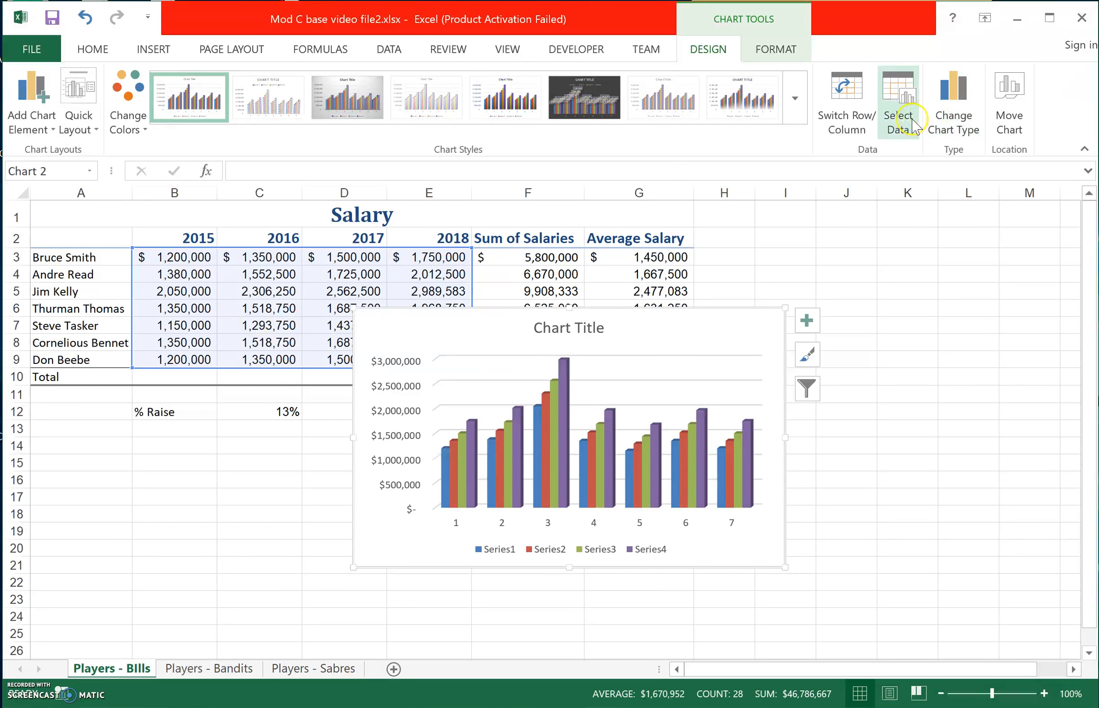
click(898, 129)
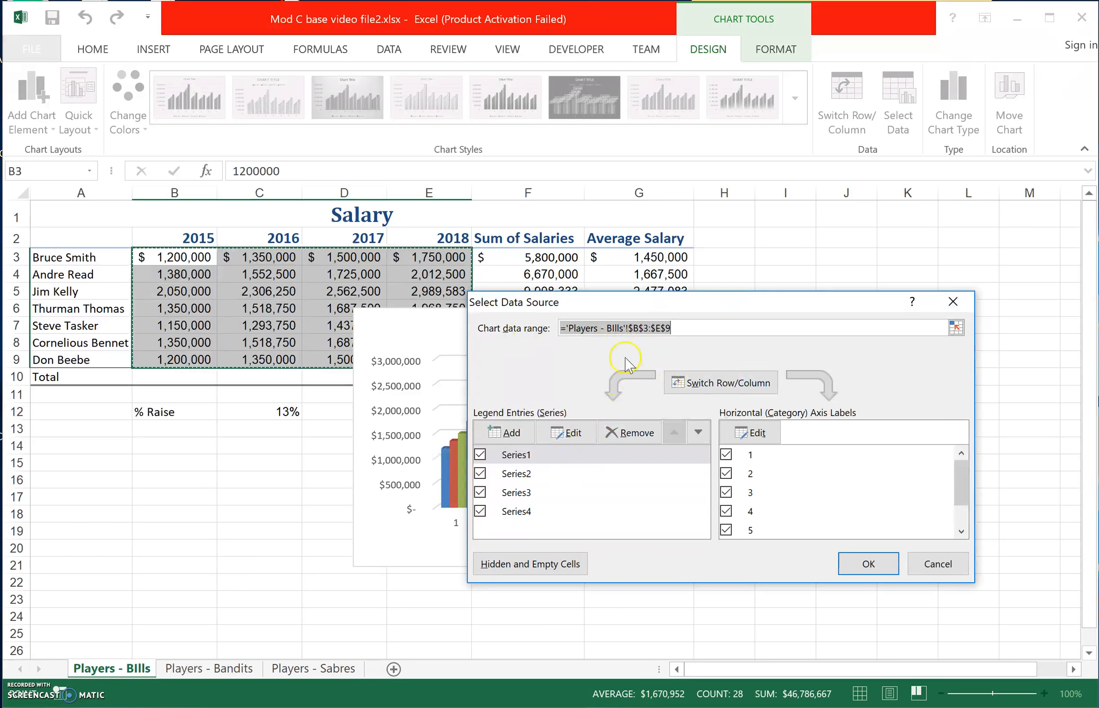
drag(108, 238, 432, 357)
click(512, 454)
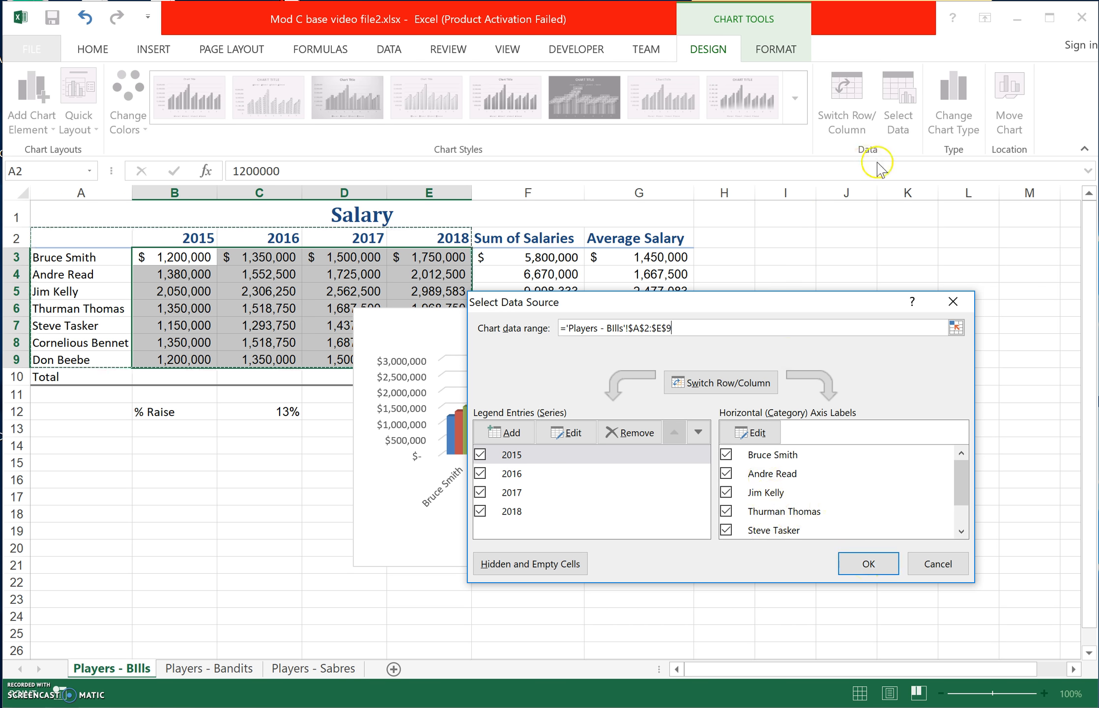
click(865, 565)
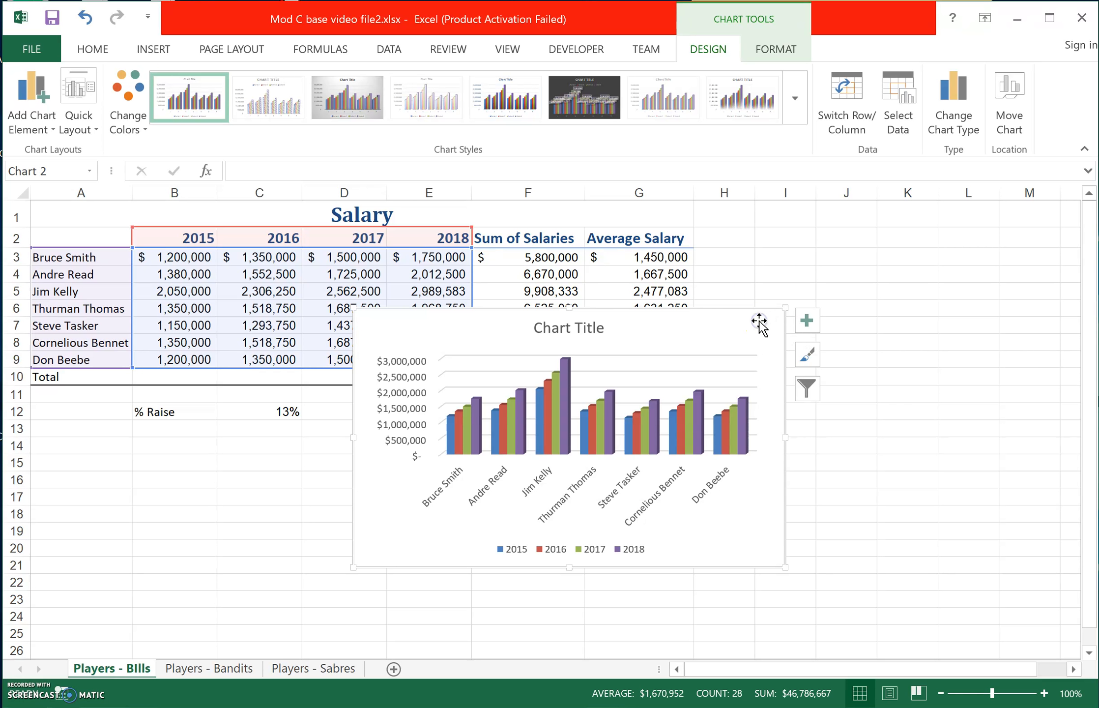
Move the chart below the salary table's Total row and enlarge it to span from column A to about column J.
drag(506, 339, 221, 423)
scroll(570, 396, down, 3)
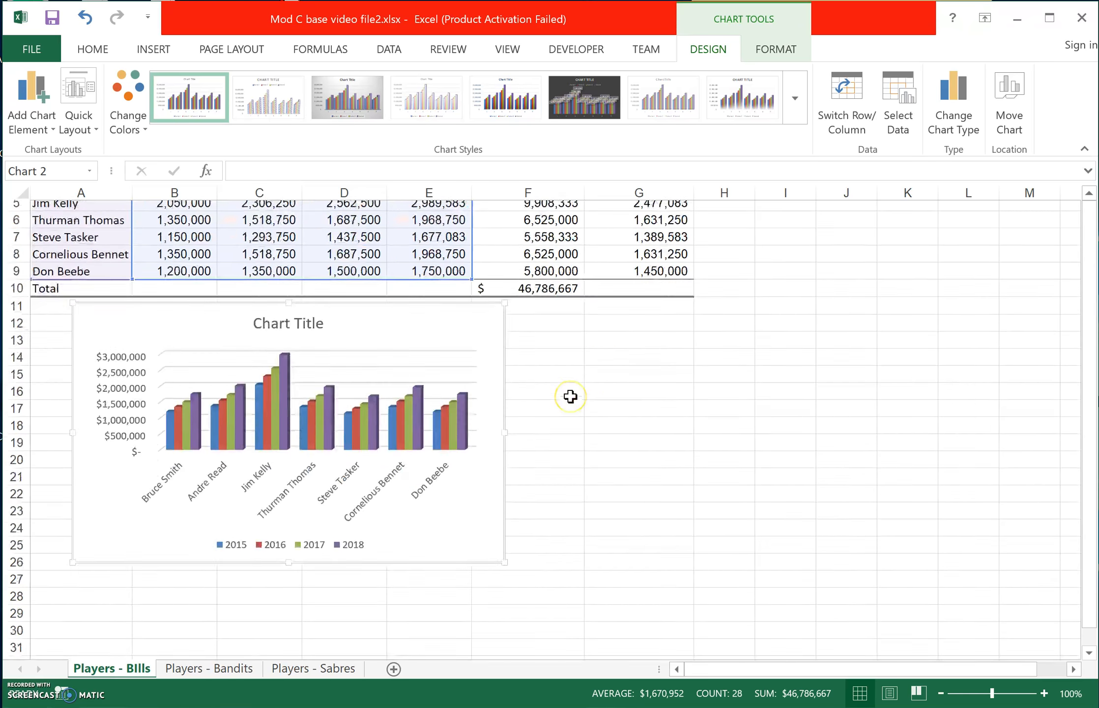
click(507, 498)
drag(507, 500, 840, 662)
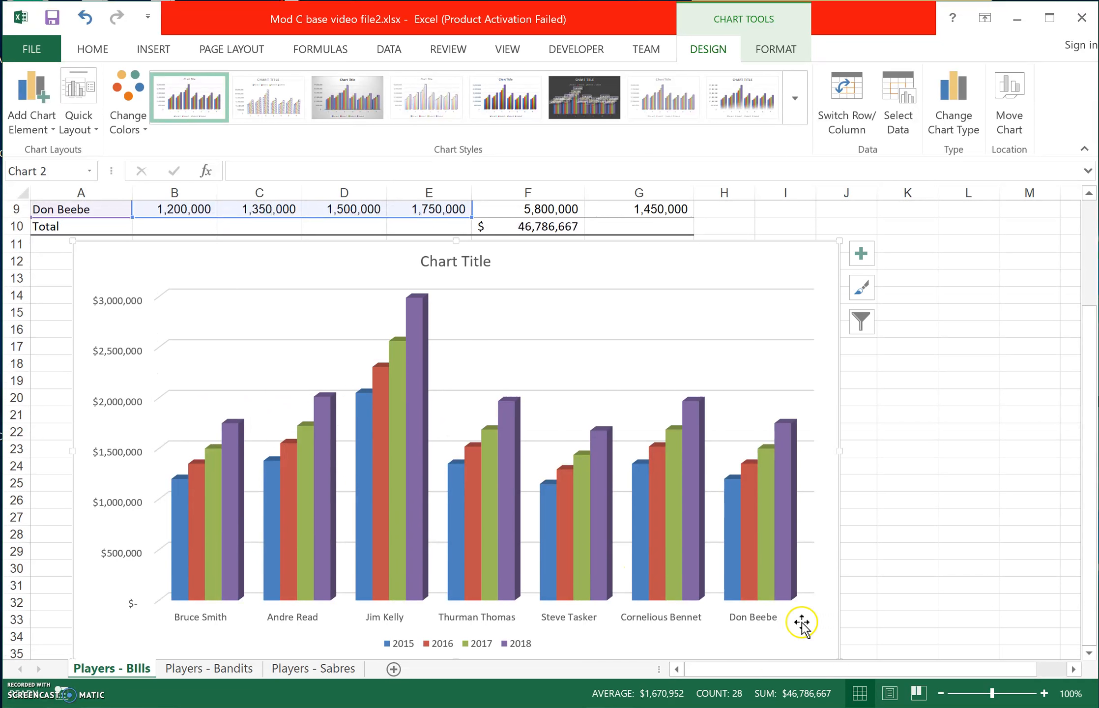
Select the 2018 series in the column chart and open its Format Data Series options.
mouse_move(412, 346)
mouse_move(326, 415)
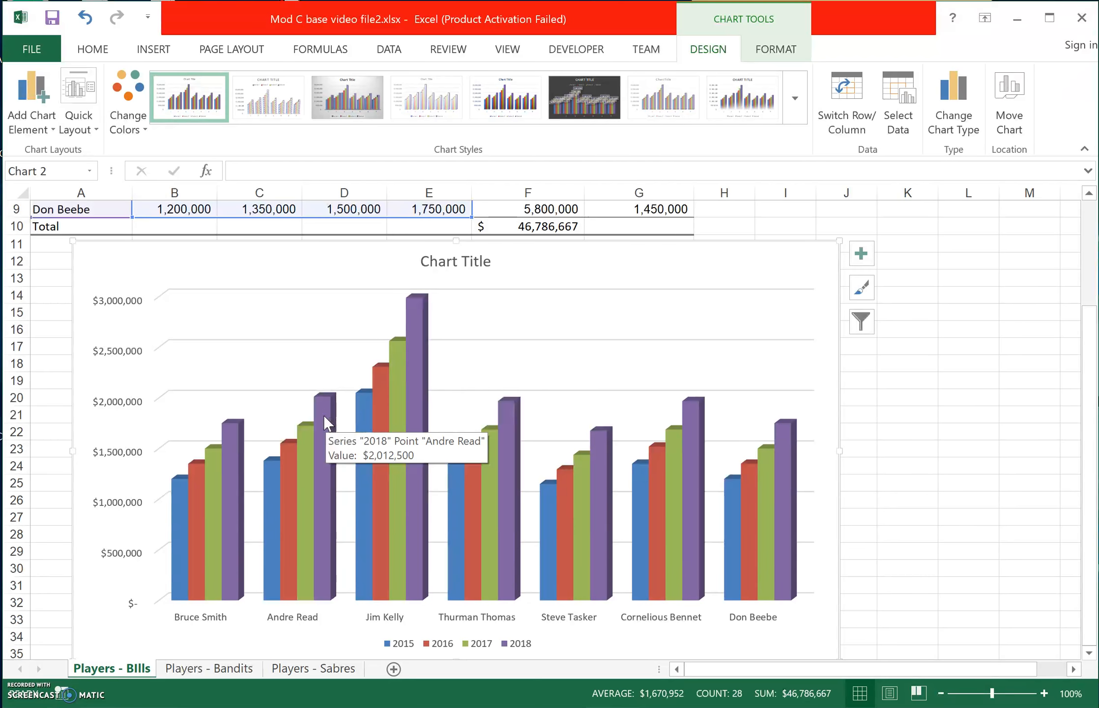
mouse_move(238, 435)
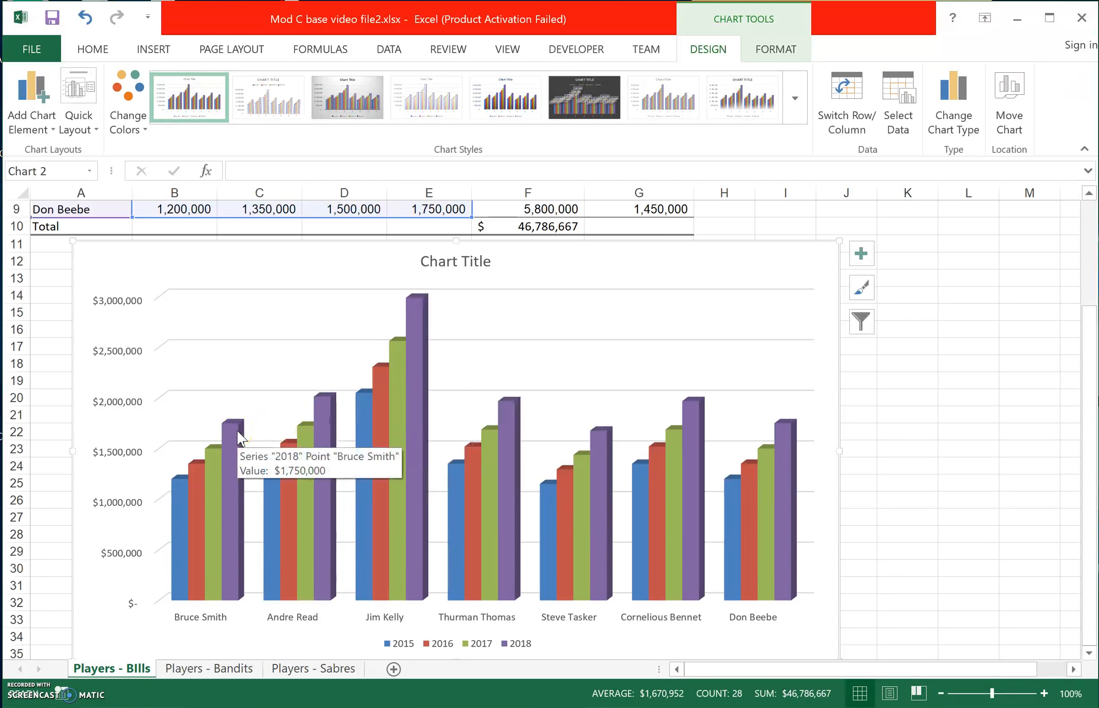
click(418, 359)
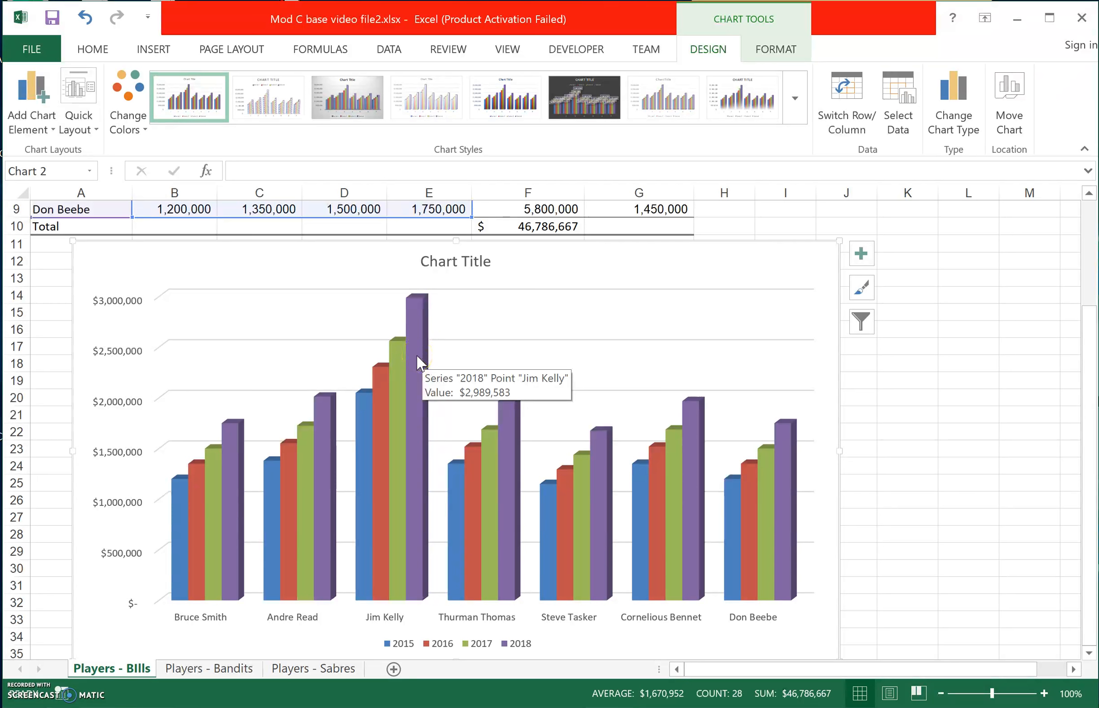
click(417, 356)
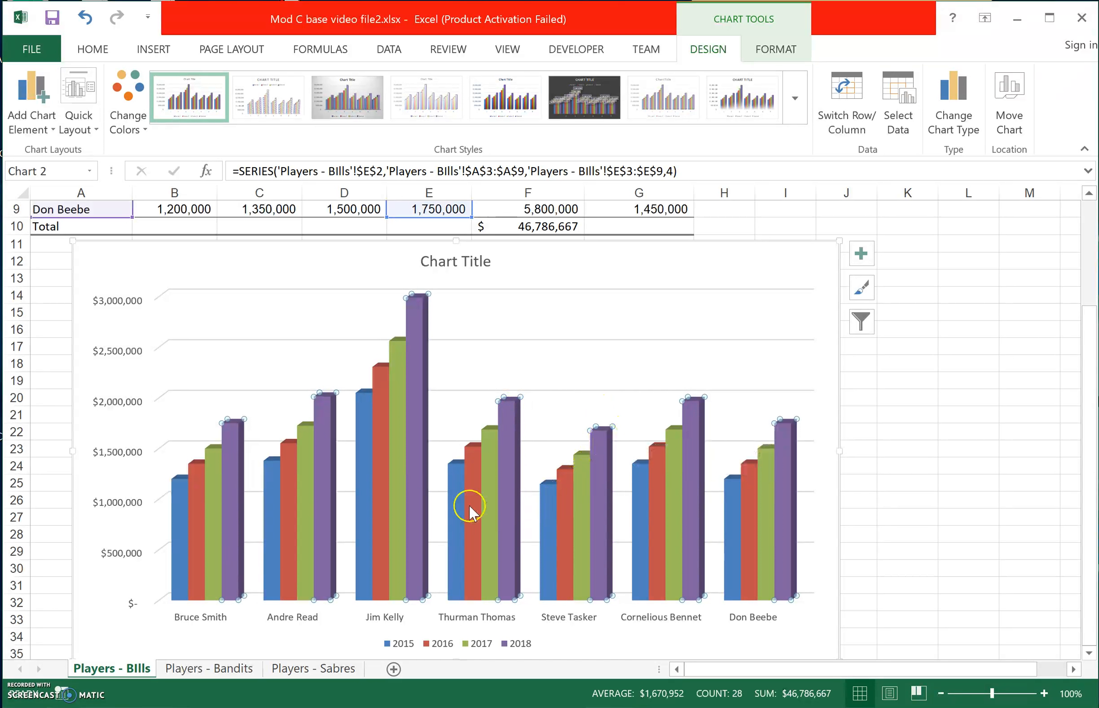
right_click(415, 312)
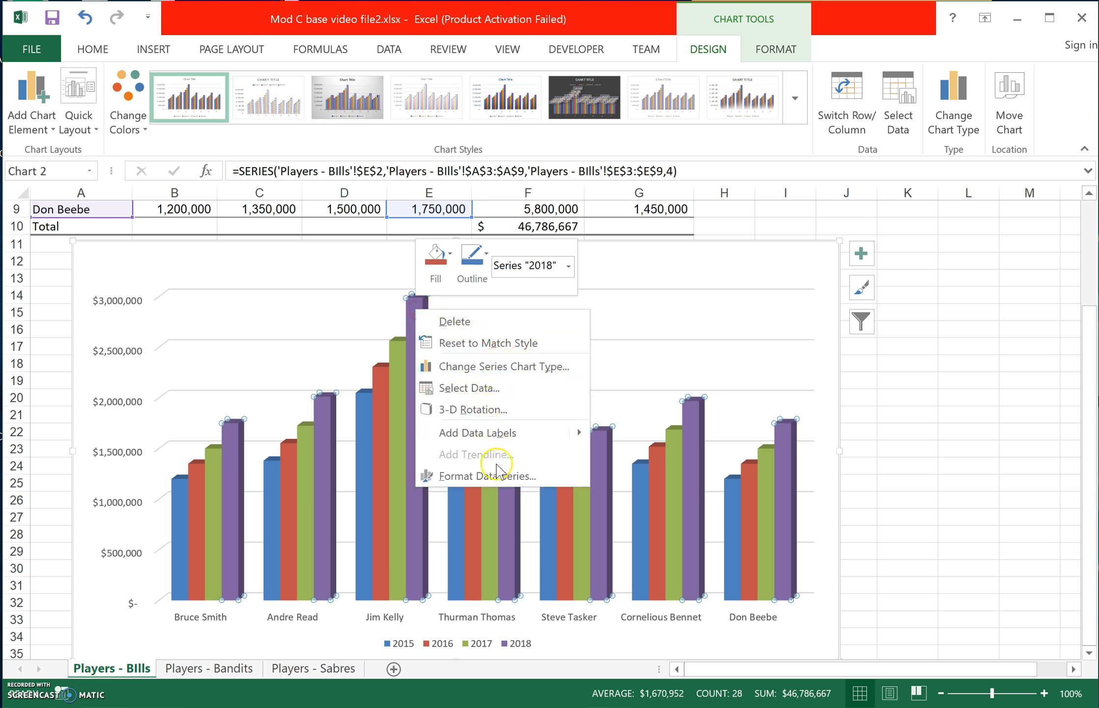
mouse_move(527, 435)
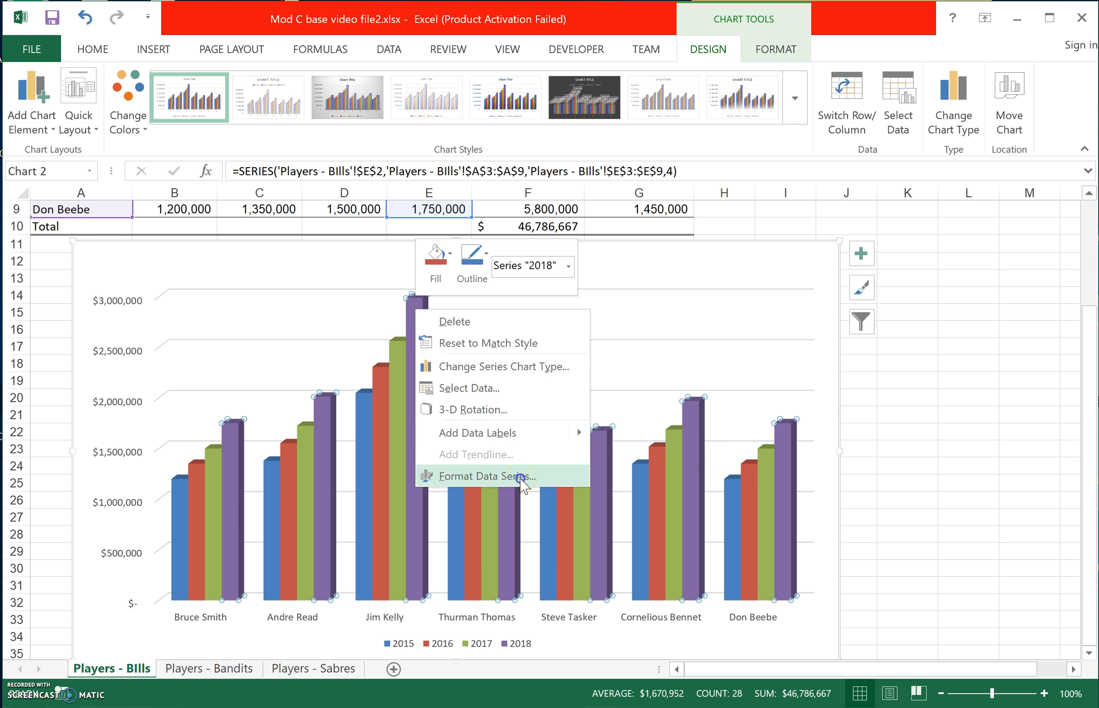
click(521, 479)
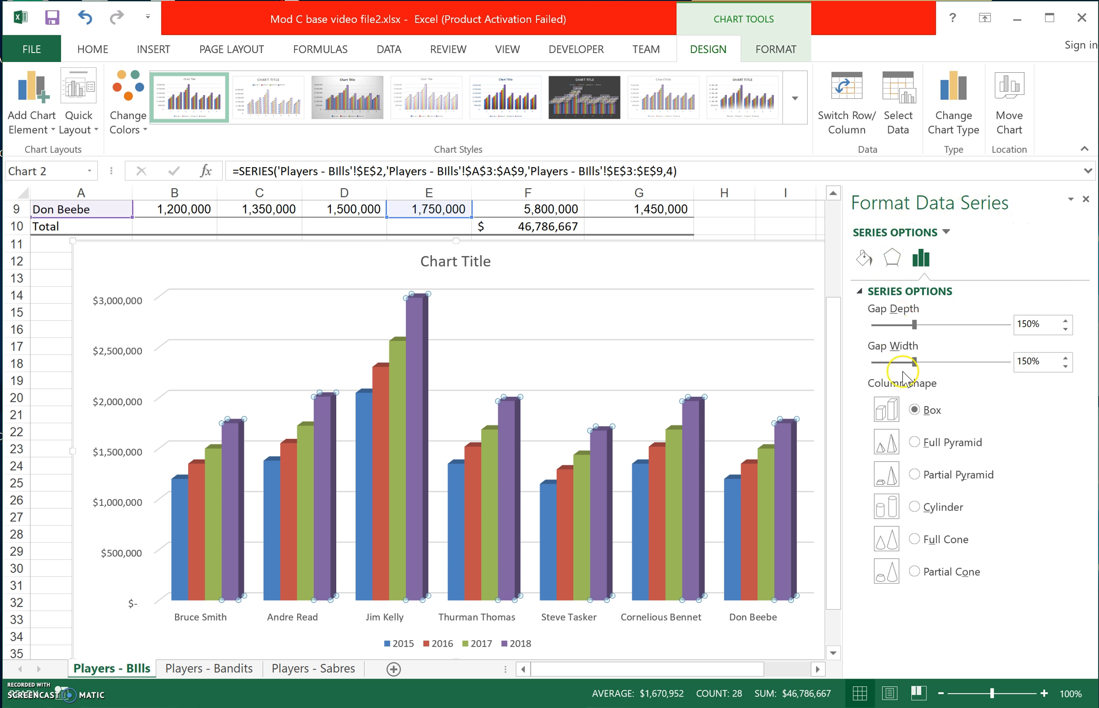
Try the Cylinder, Partial Pyramid, Full Cone and Full Pyramid column shapes on the 2018 series, and restore Box.
click(914, 507)
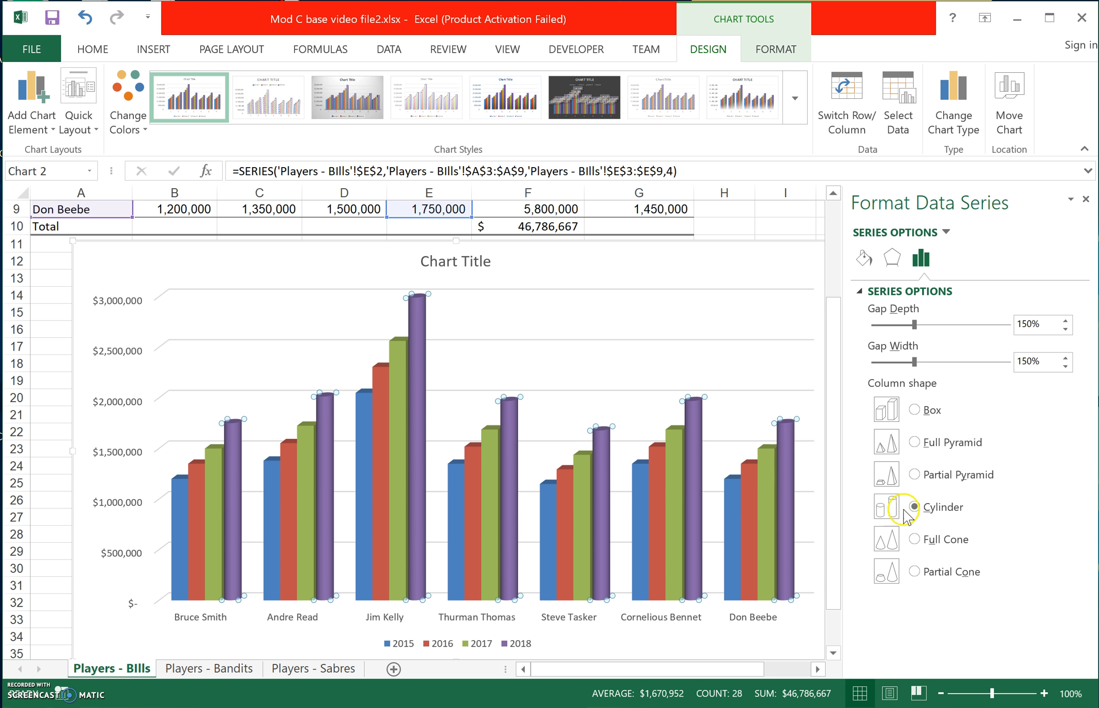
click(913, 475)
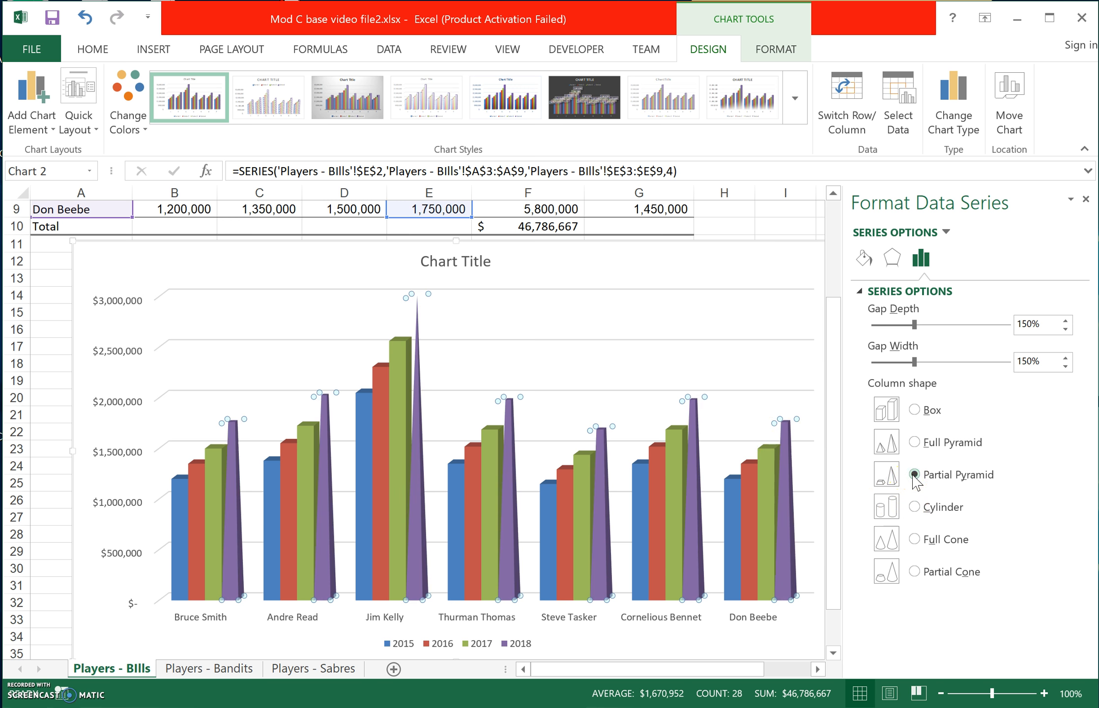
click(914, 538)
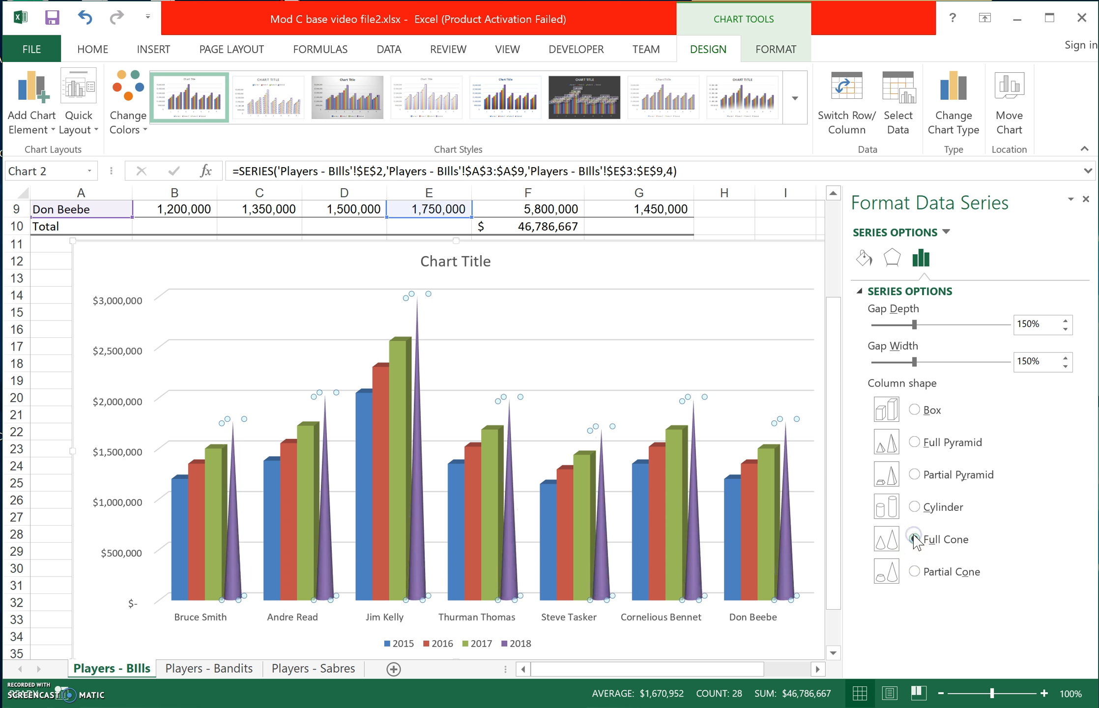
click(914, 442)
click(913, 474)
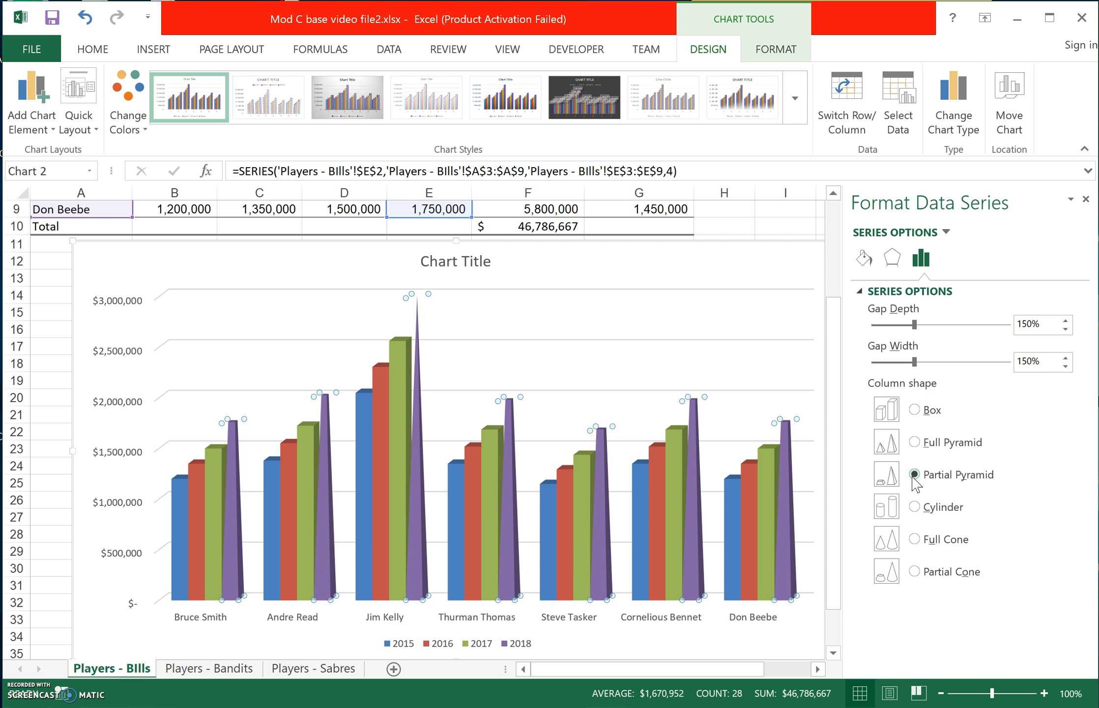
click(915, 410)
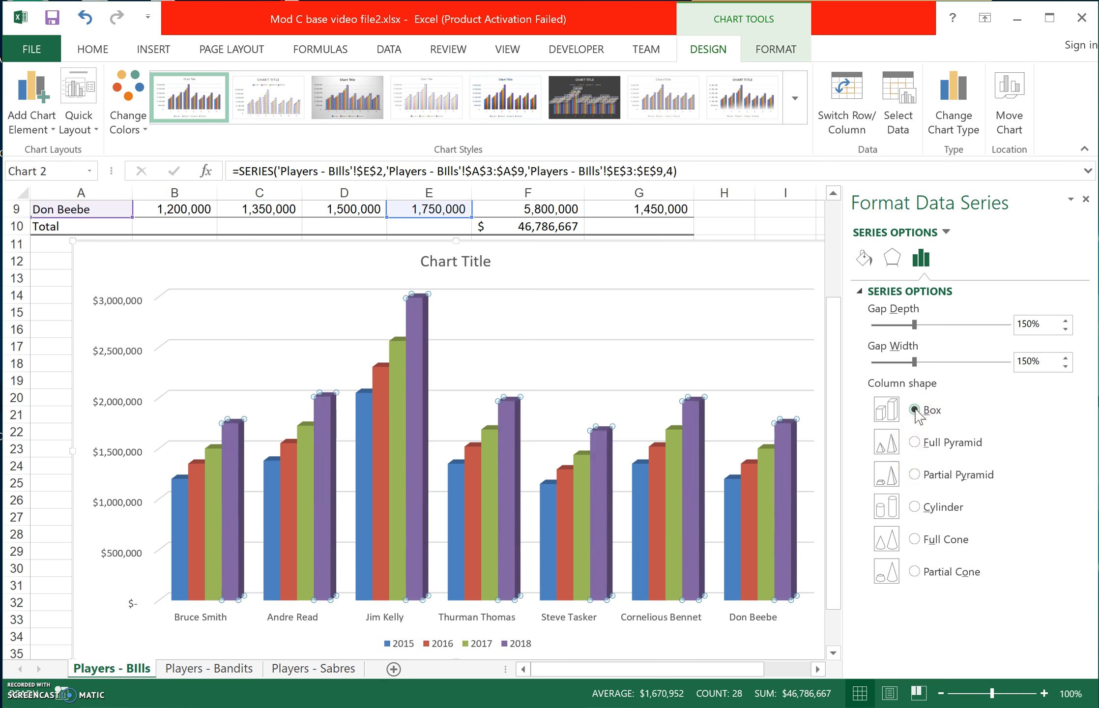
Expand the 2018 series' effect settings and apply the angled top bevel preset, 6 pt wide and 6 pt high.
click(892, 258)
click(890, 291)
click(953, 329)
click(884, 472)
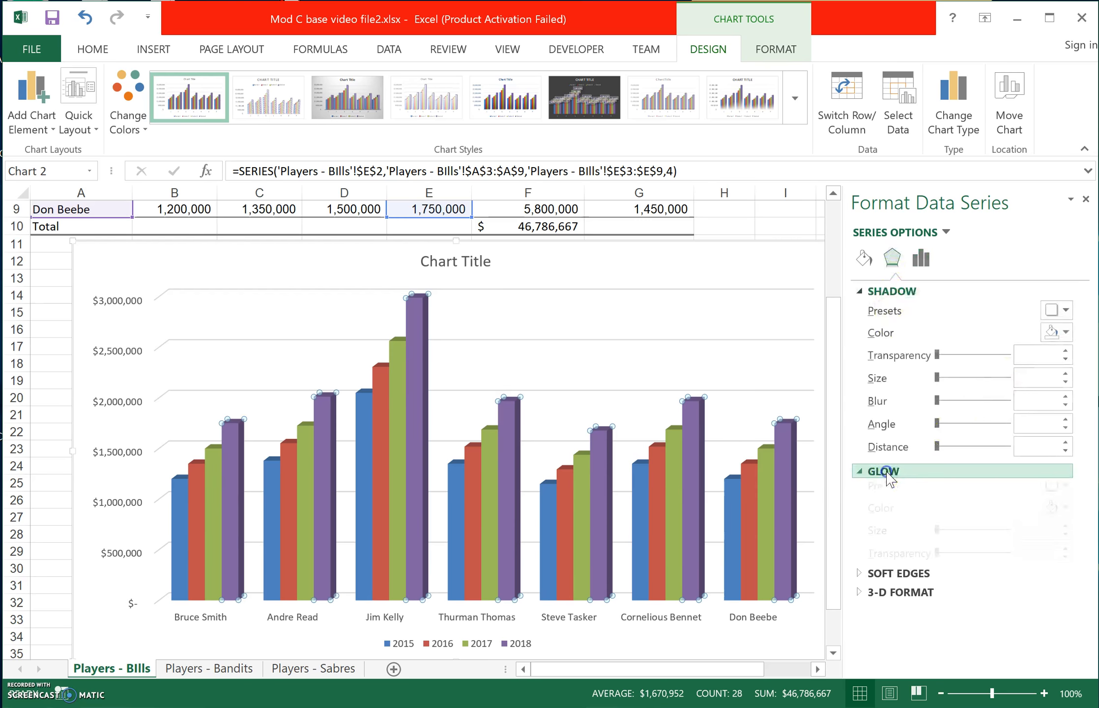
click(927, 583)
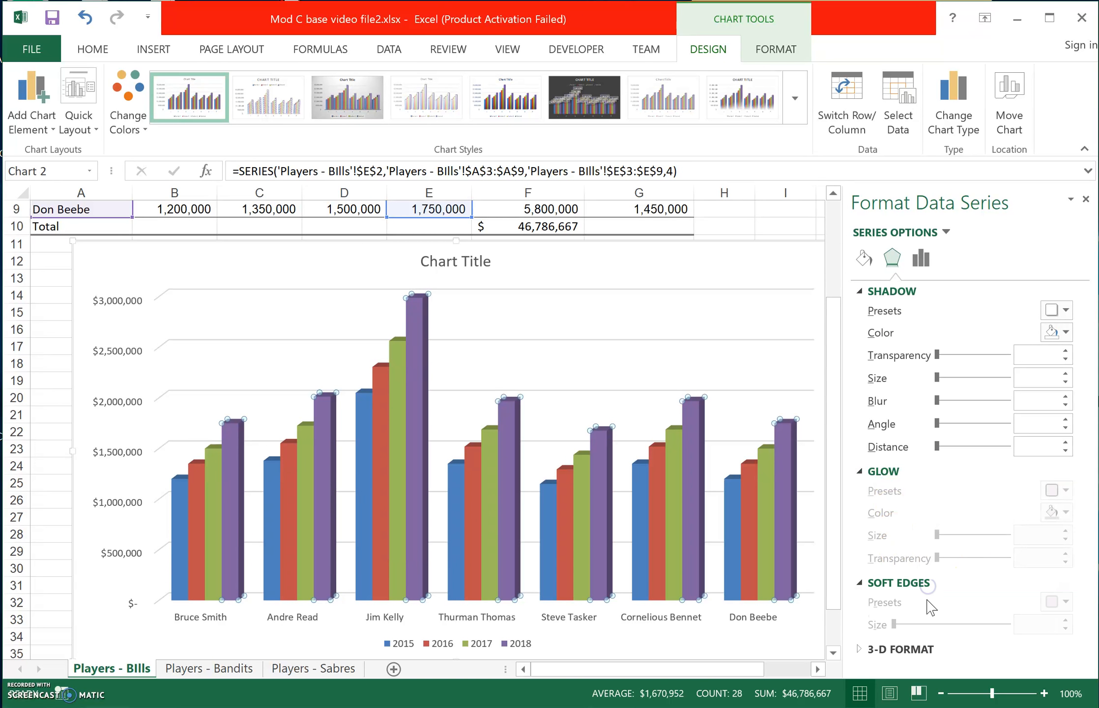
click(921, 649)
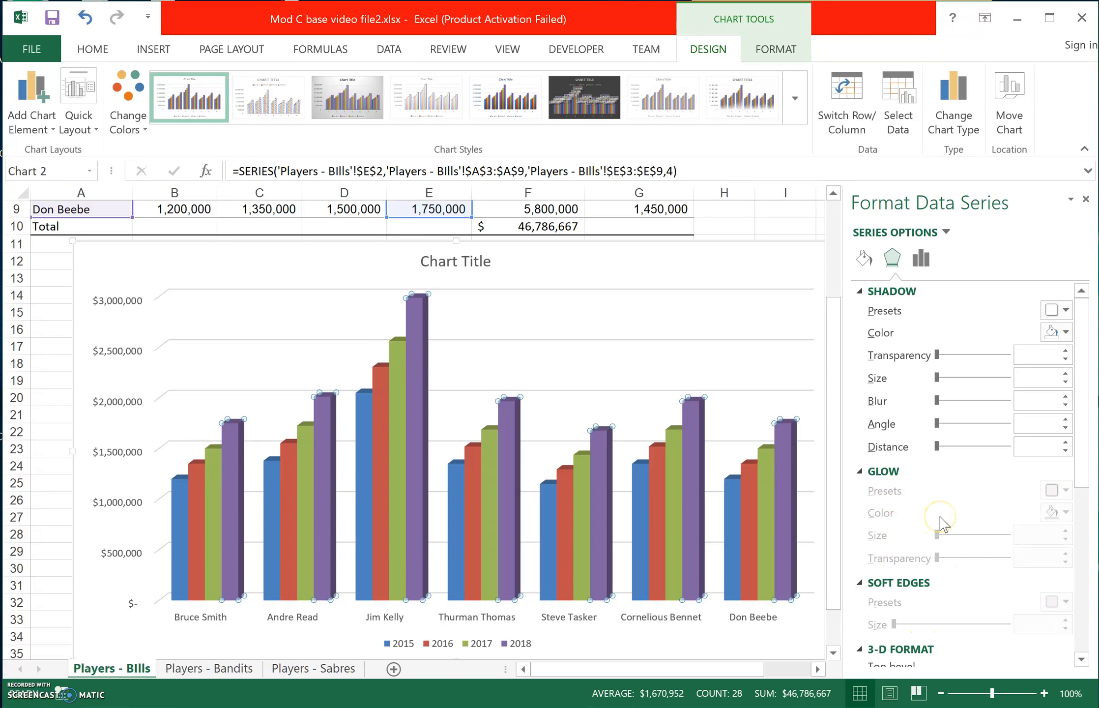
drag(1082, 393, 1083, 588)
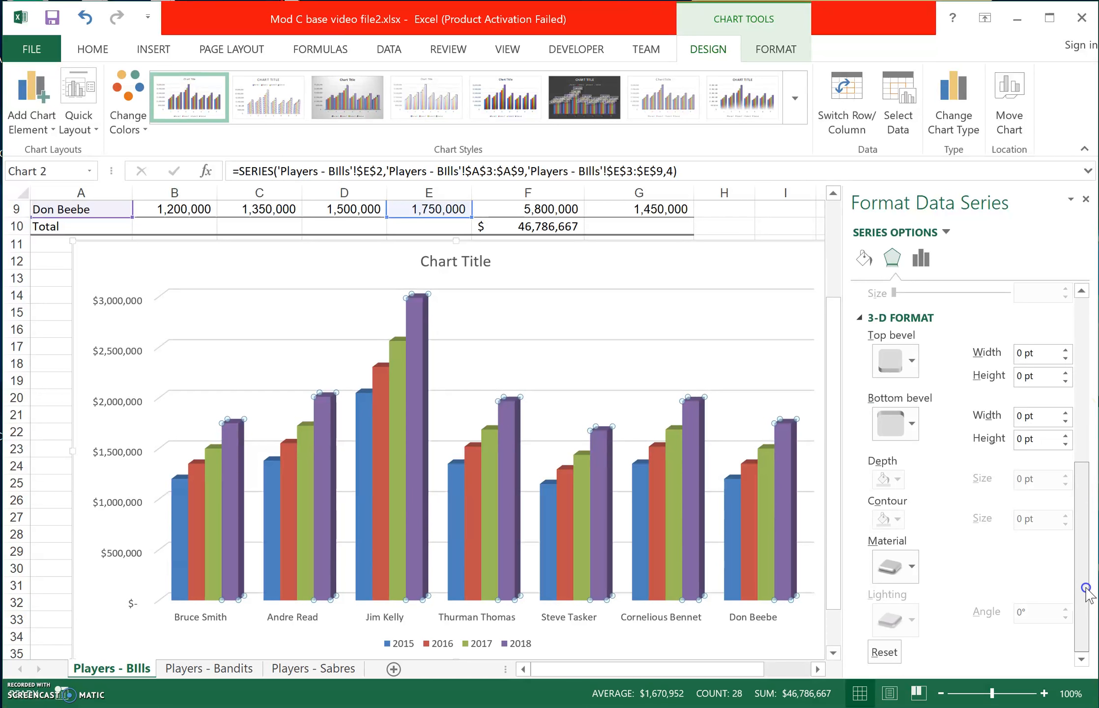
click(912, 361)
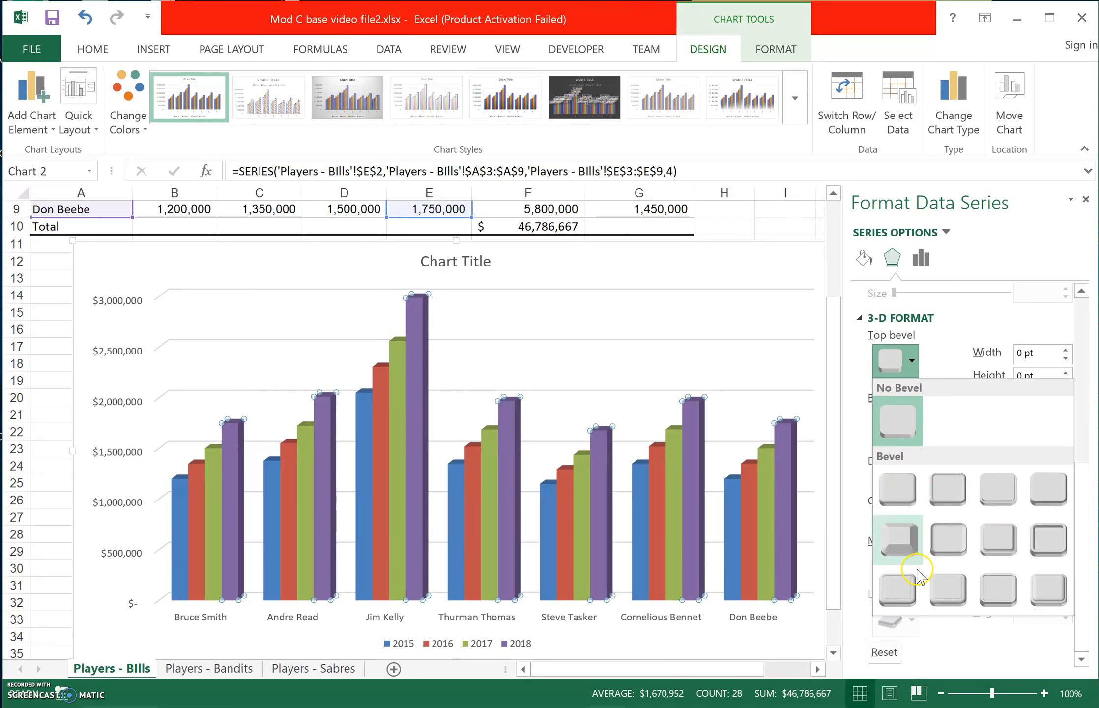
click(908, 546)
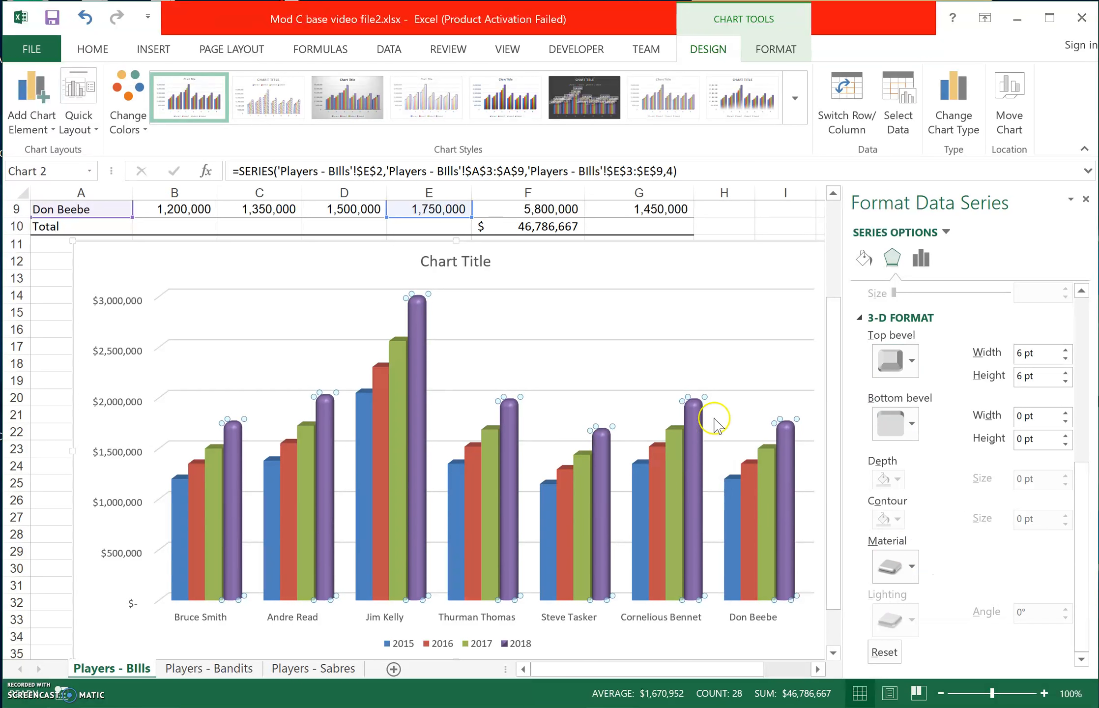
Apply the dark Standard 3-D material to the 2018 series' columns.
click(912, 425)
click(912, 567)
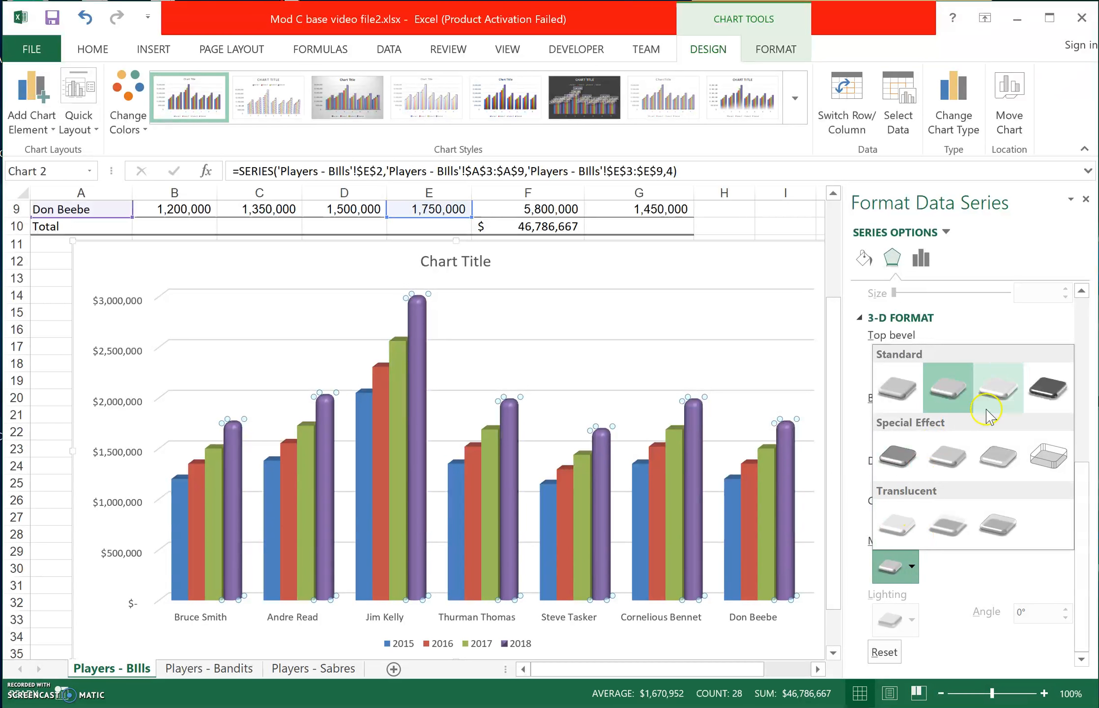
click(1042, 398)
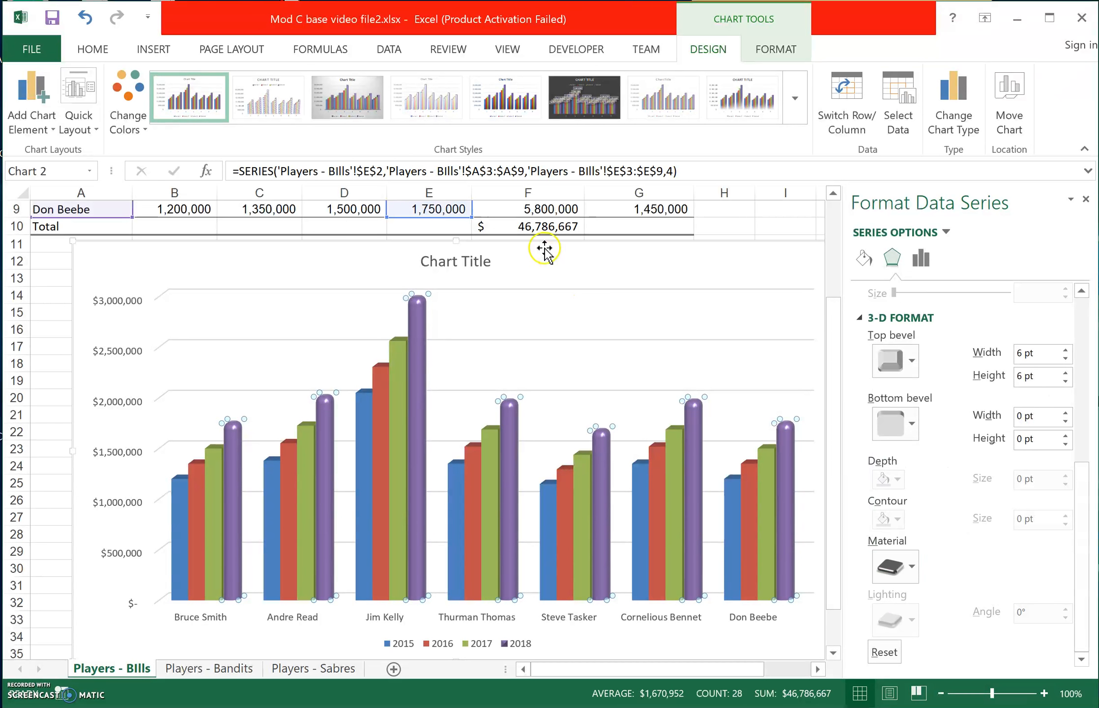
Set the shadow colour of the 2018 series to a light orange theme colour.
mouse_move(417, 299)
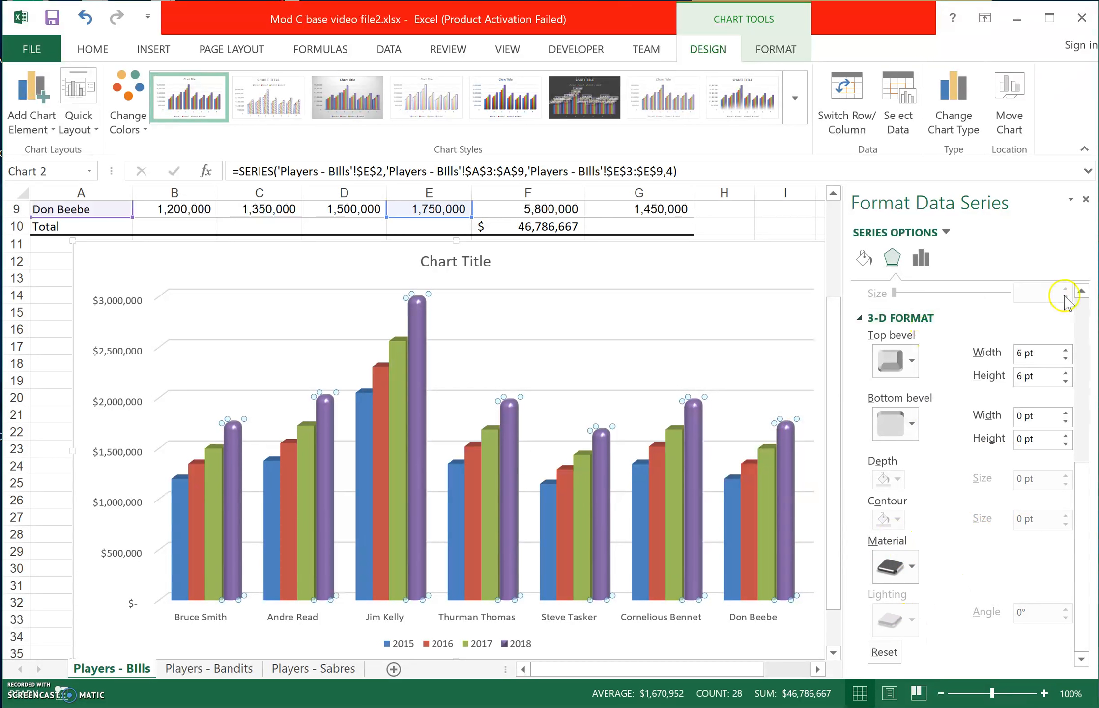
click(1080, 312)
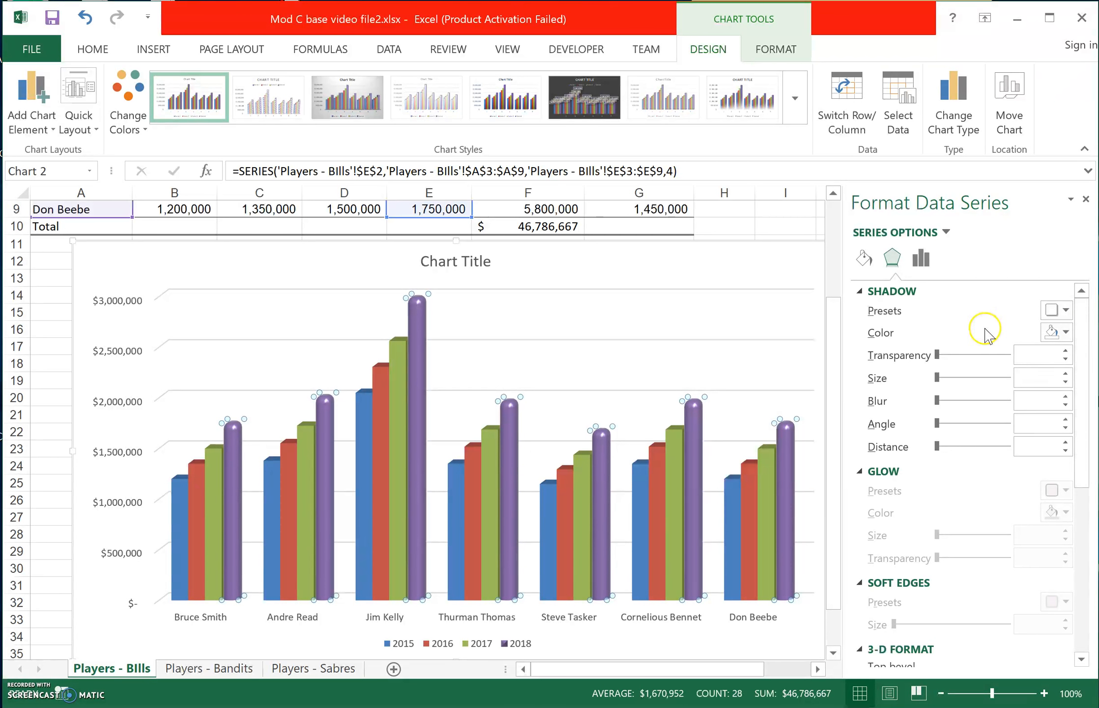
click(1055, 334)
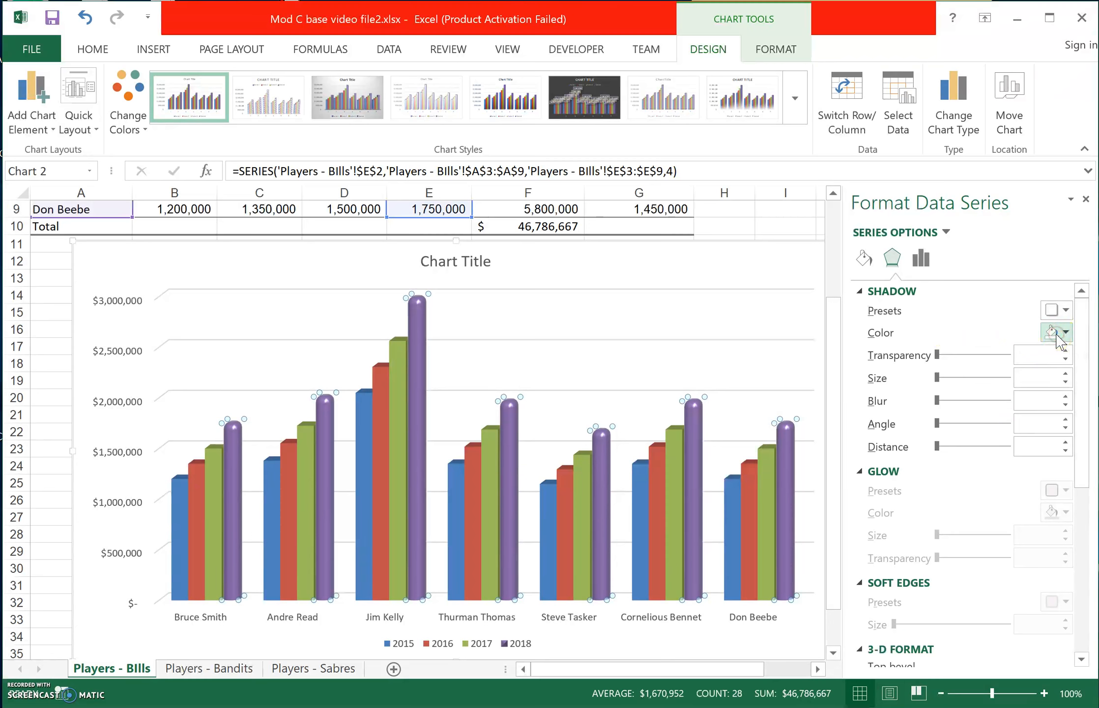
click(1064, 338)
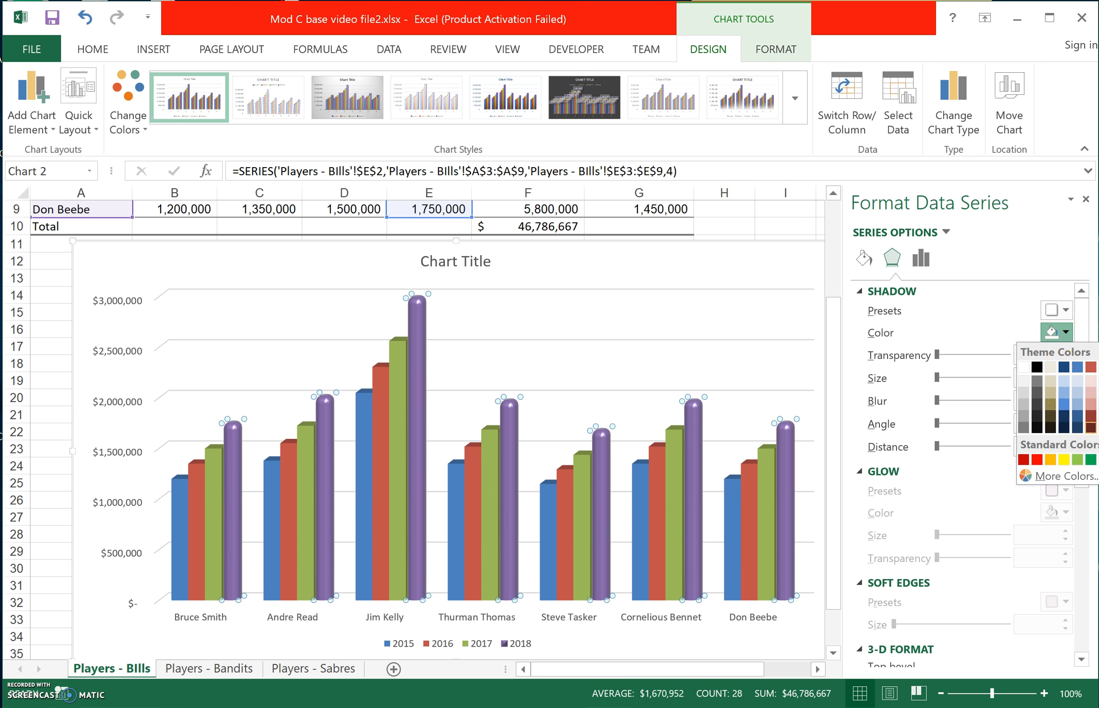
click(1098, 404)
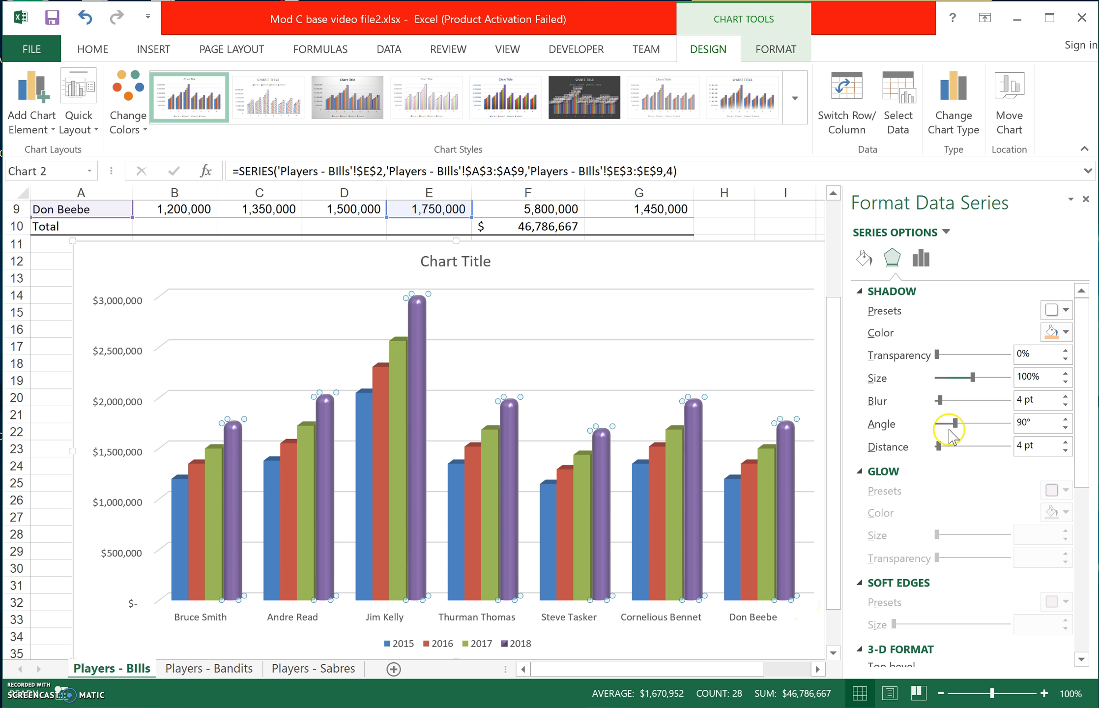
Give the 2018 series' columns a solid light orange fill from the theme colours.
click(874, 291)
click(923, 422)
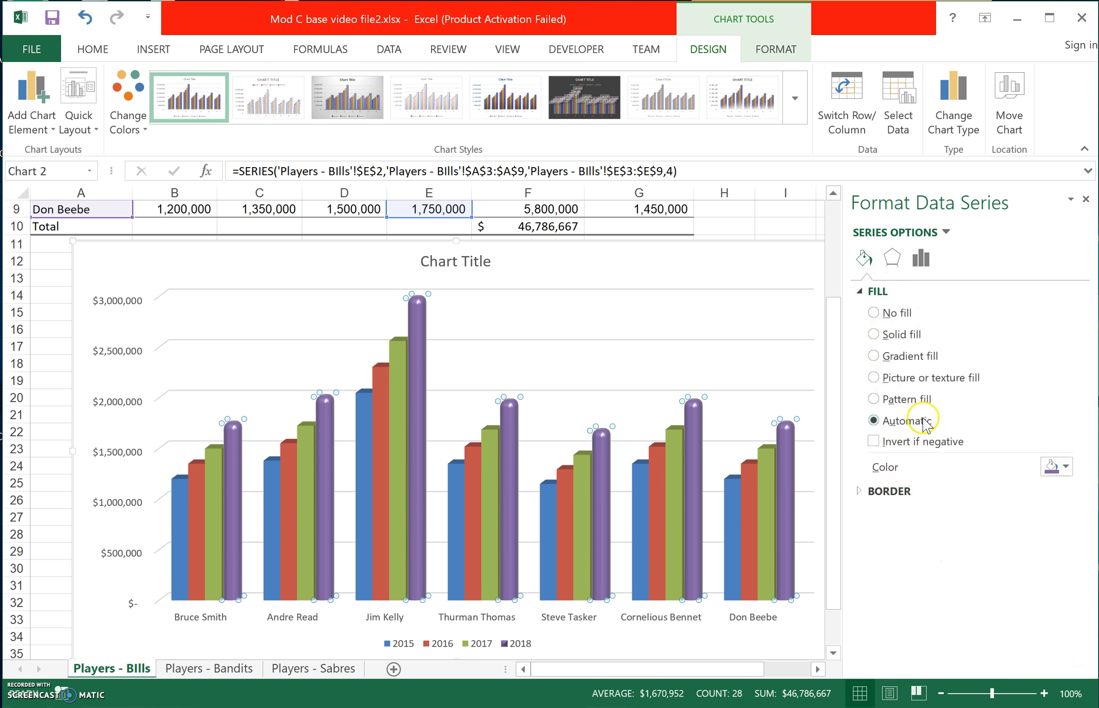
click(1066, 466)
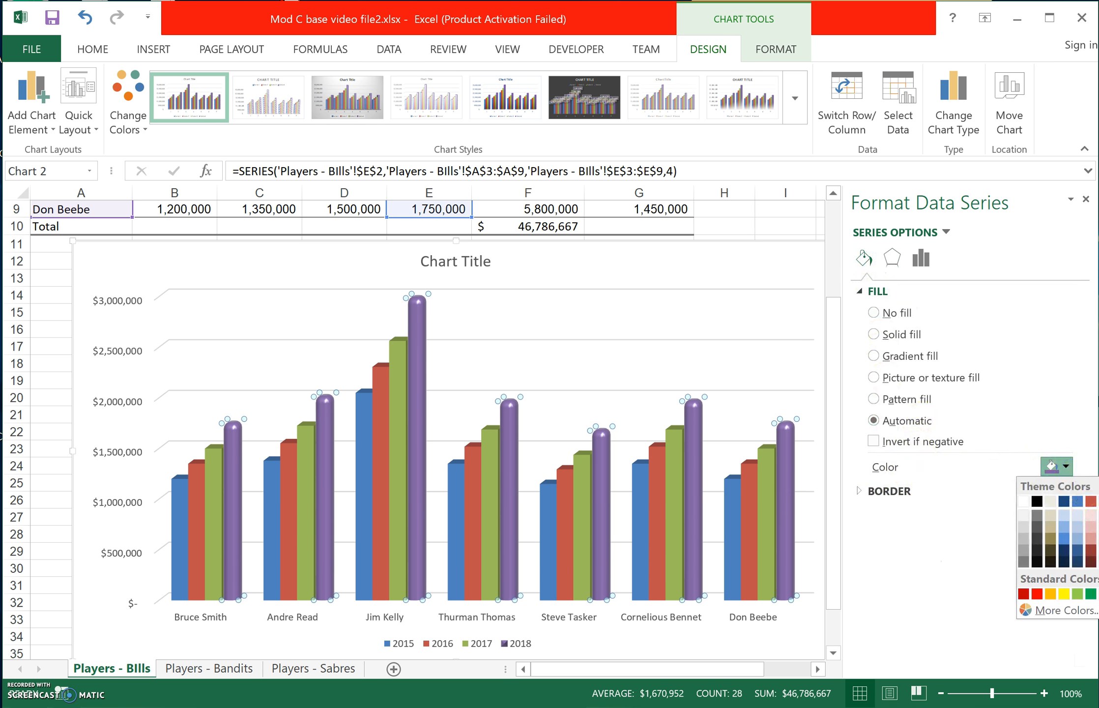
click(1098, 538)
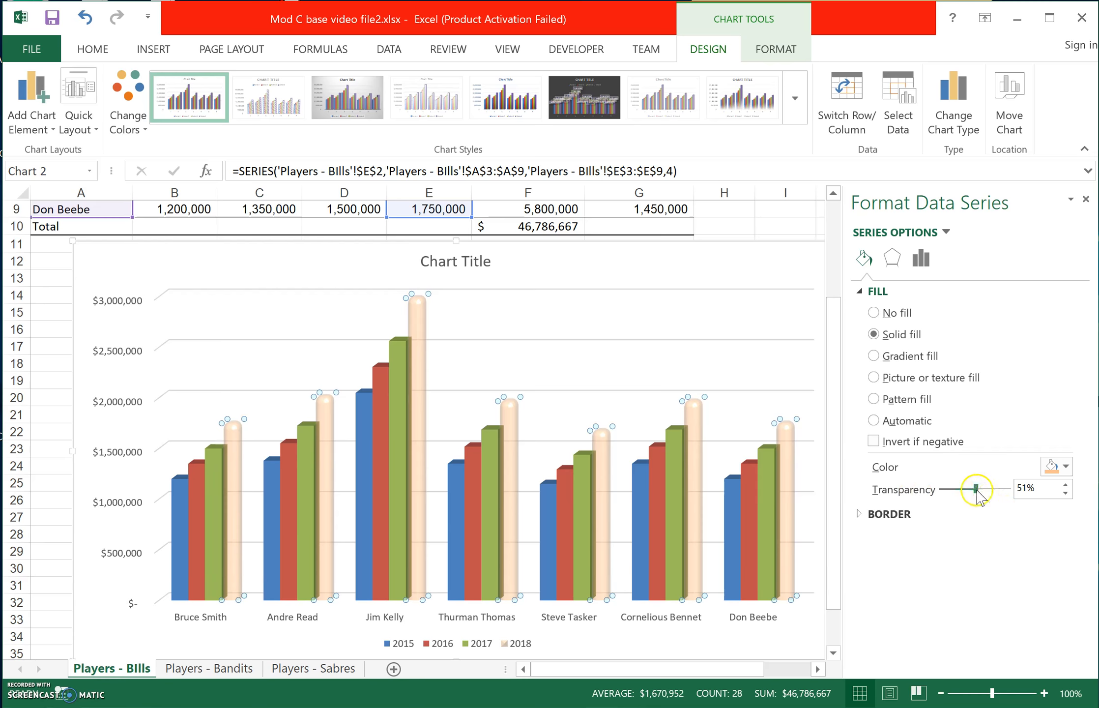
Set the 2018 series' fill transparency to 7% and give its columns a solid light green border line.
drag(956, 490, 946, 490)
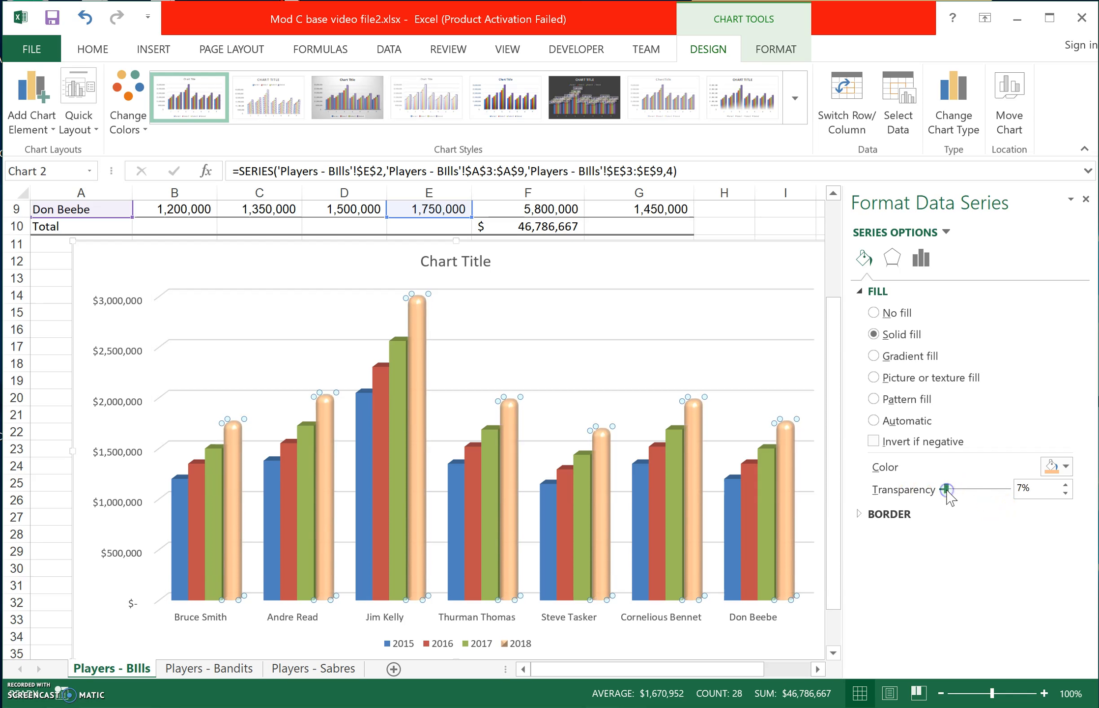
click(880, 514)
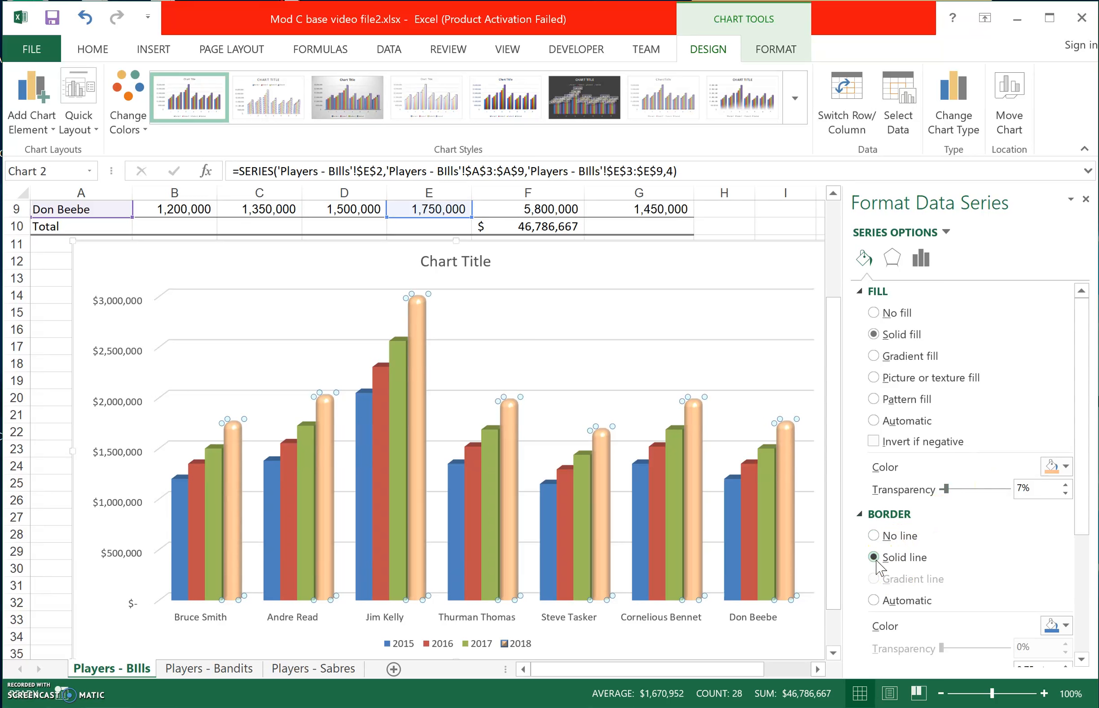
click(1058, 625)
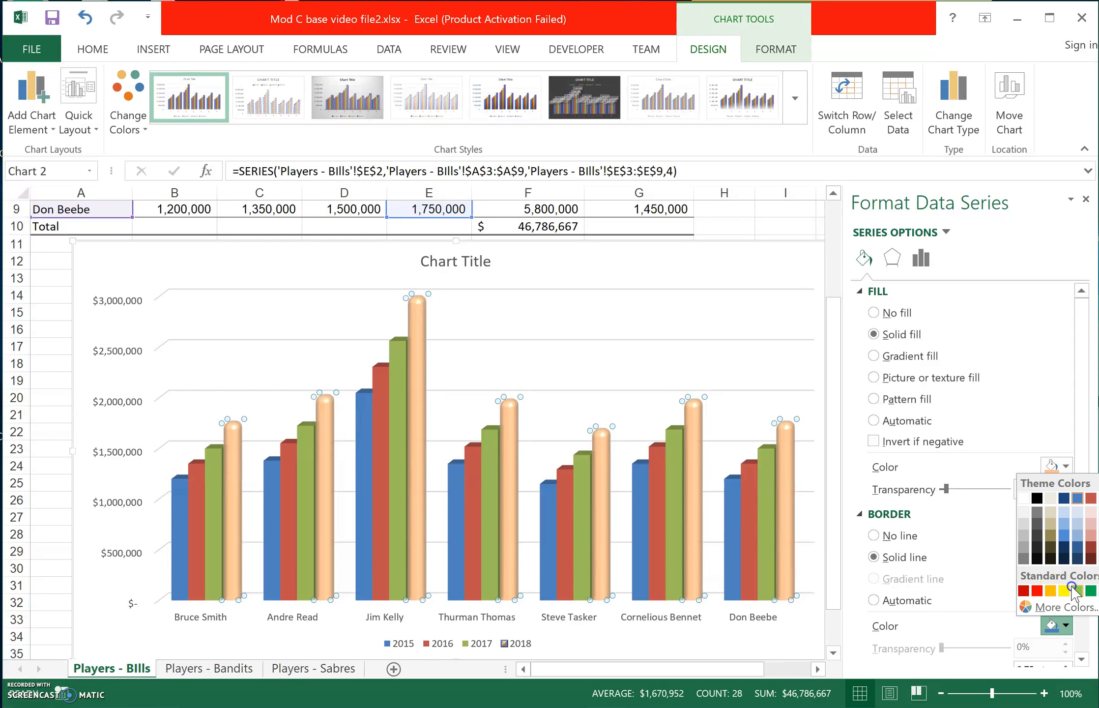
click(1075, 590)
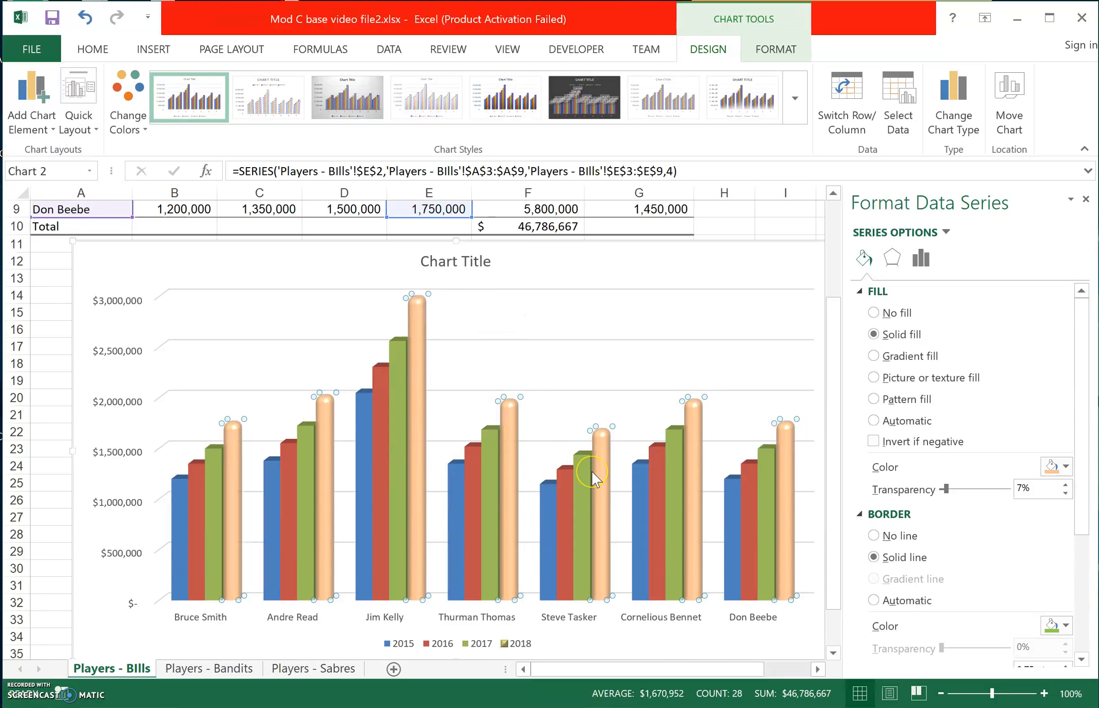
Close the series formatting pane and show the list of chart elements for the whole chart.
mouse_move(592, 472)
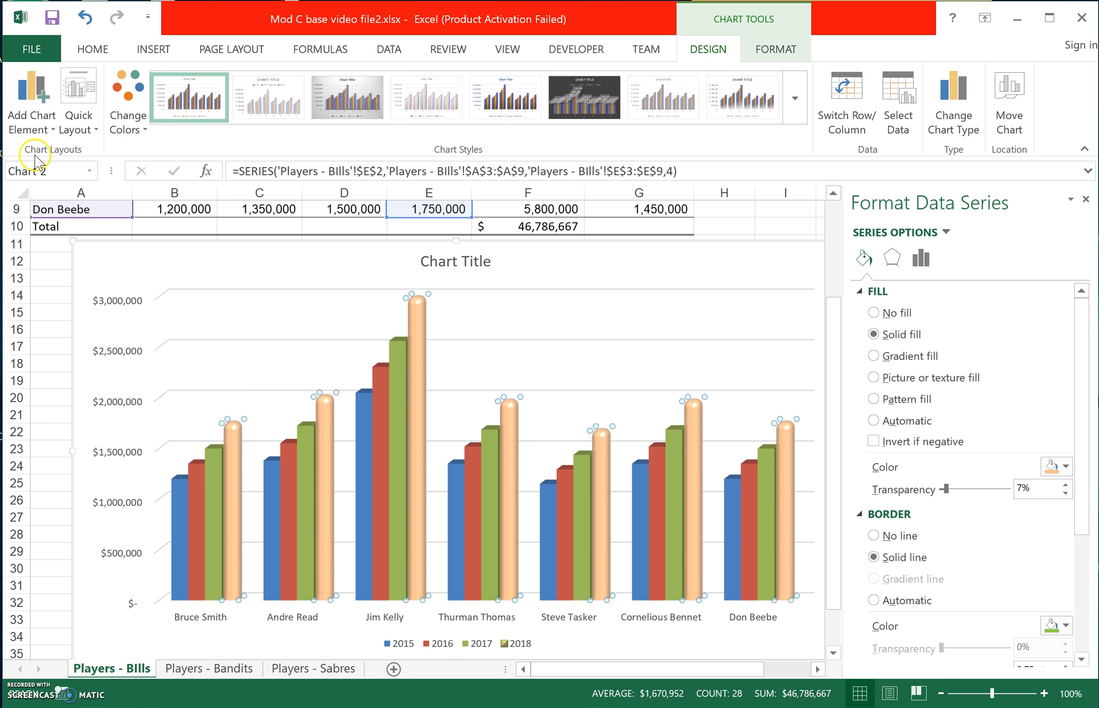
click(47, 129)
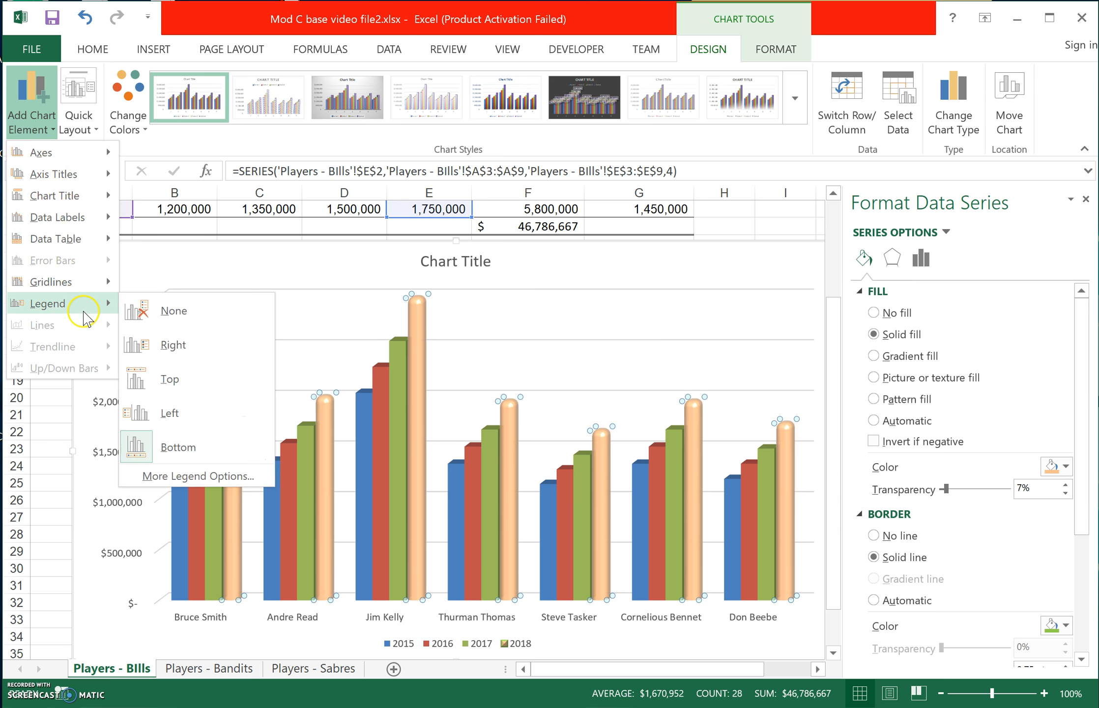
click(1073, 196)
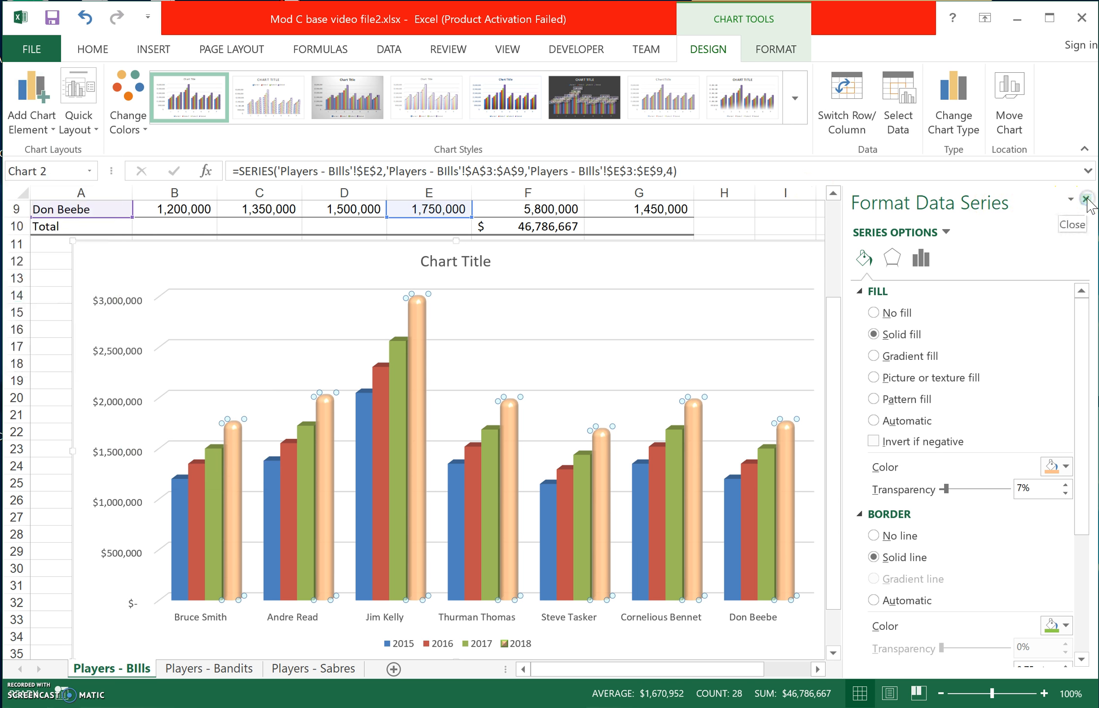
click(1086, 198)
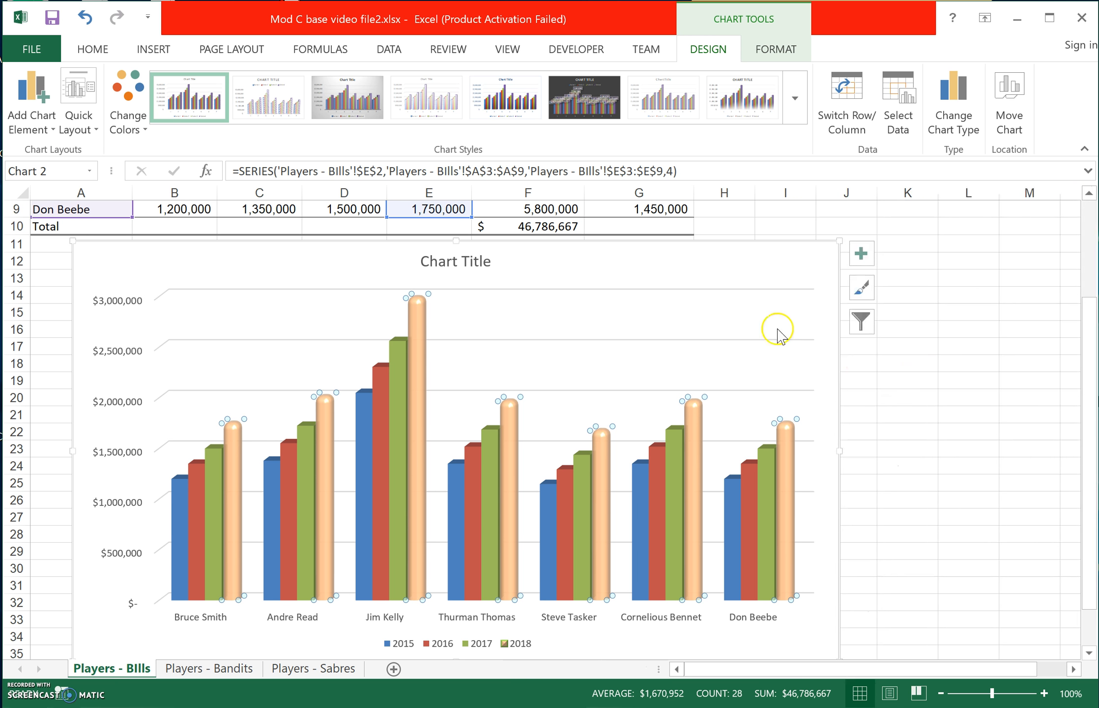
click(784, 263)
click(862, 254)
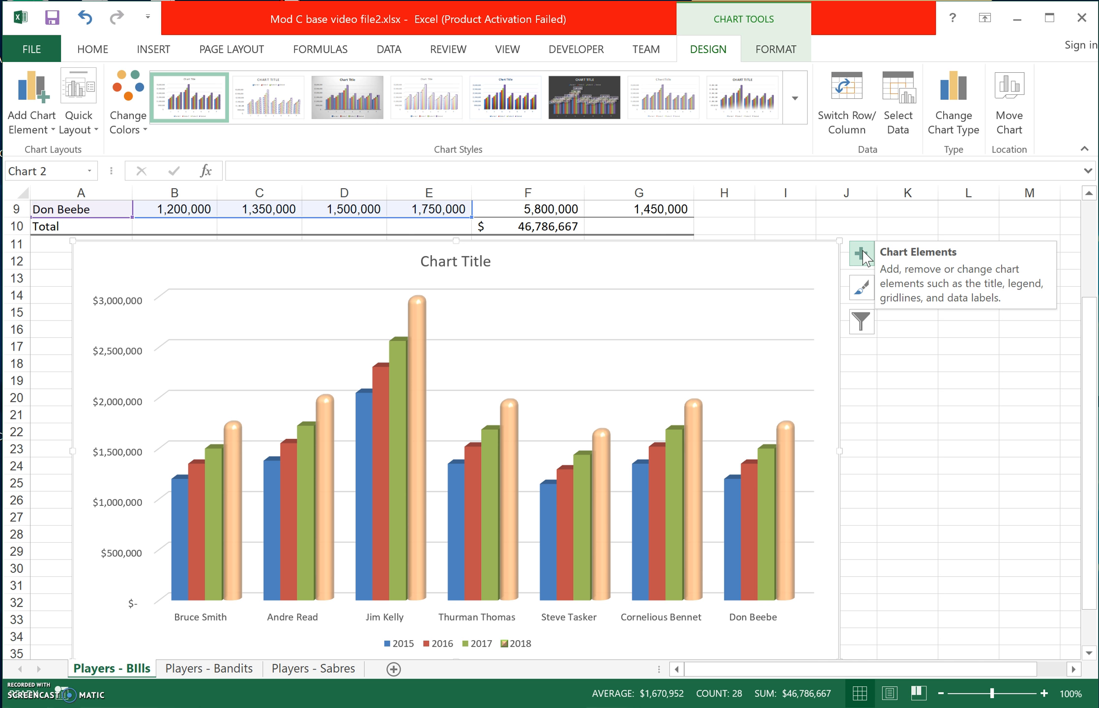
click(861, 254)
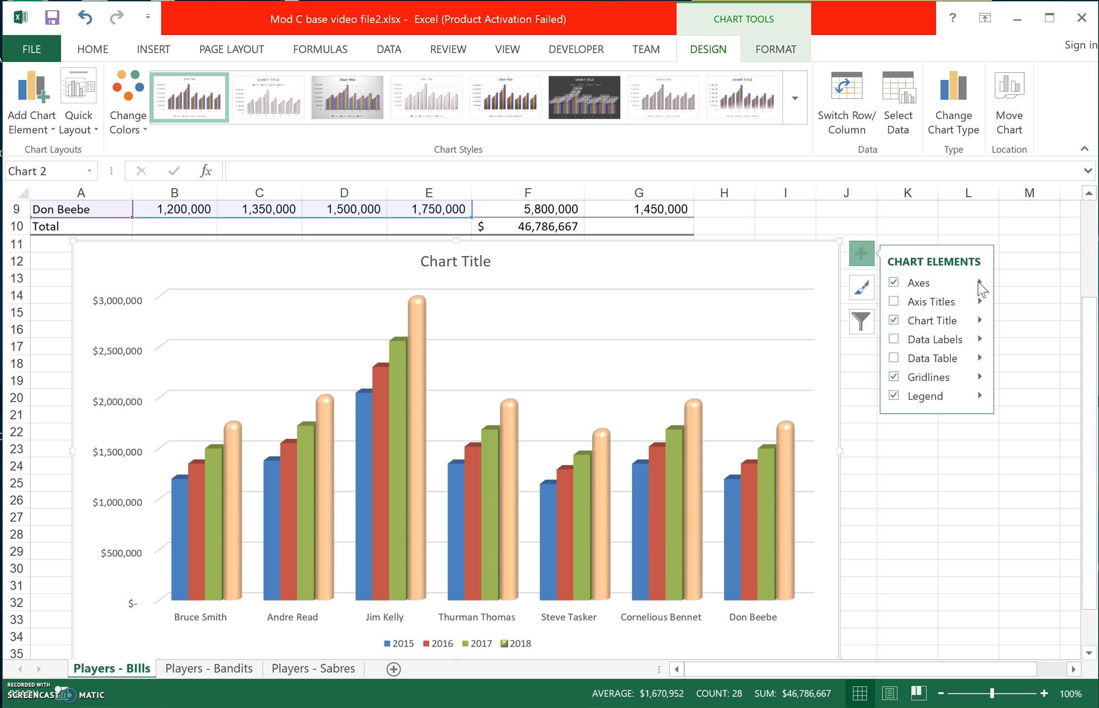
Try out axis titles and data callout labels on the chart, removing each of them again.
click(895, 302)
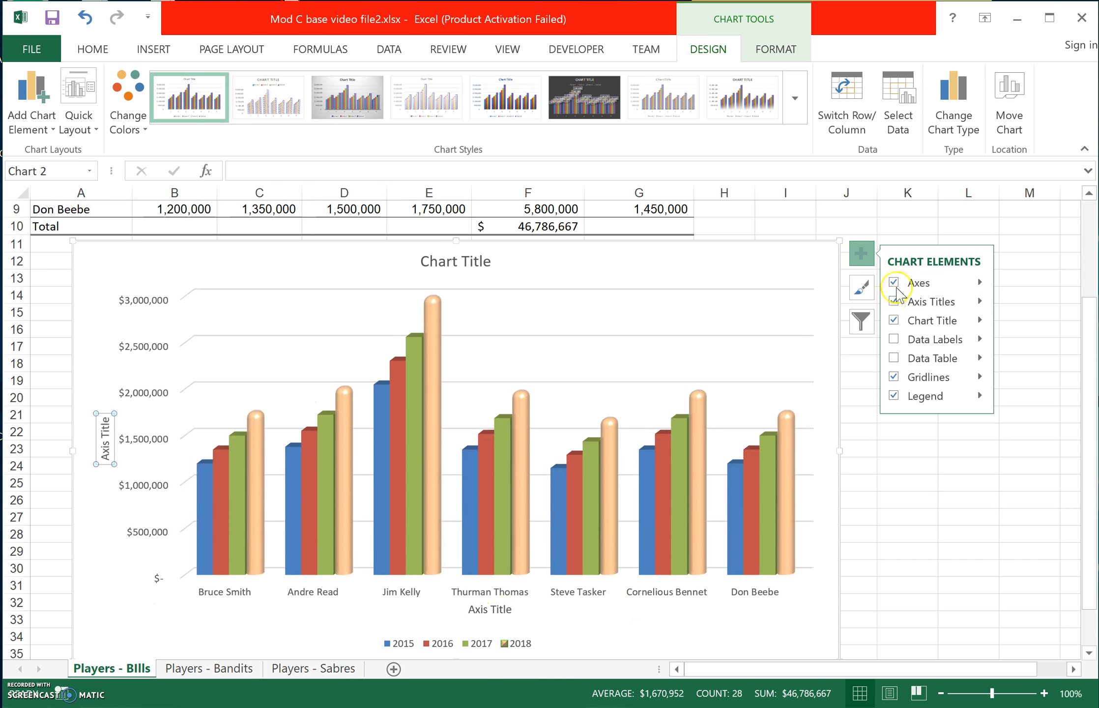
click(893, 303)
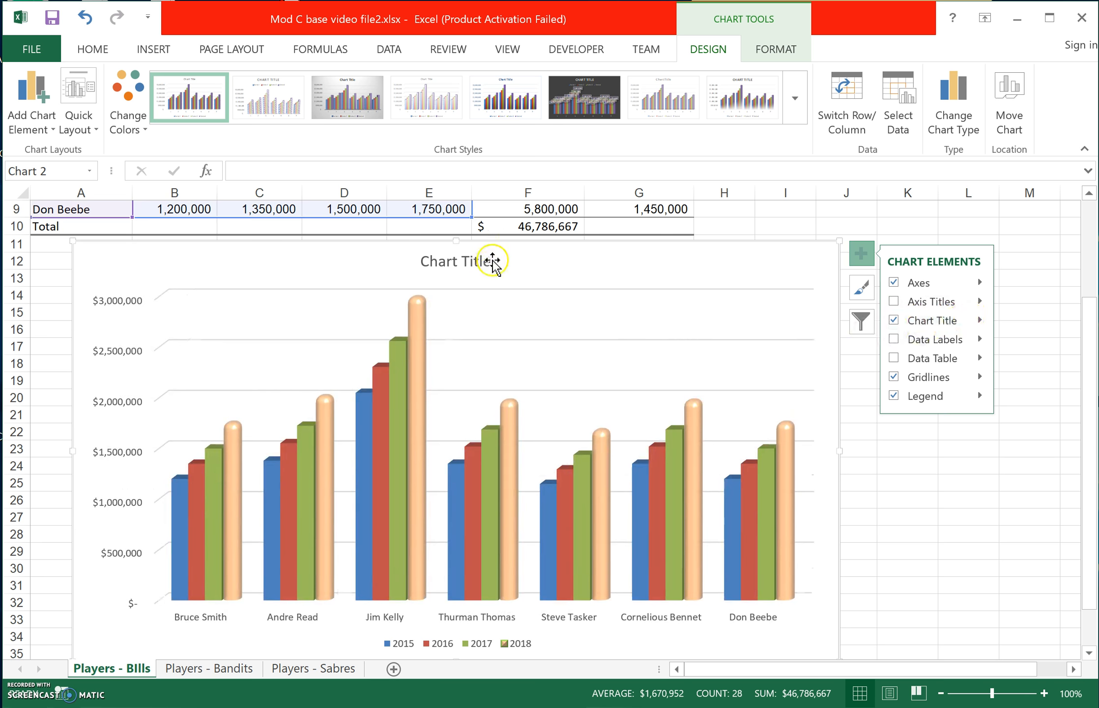
click(893, 340)
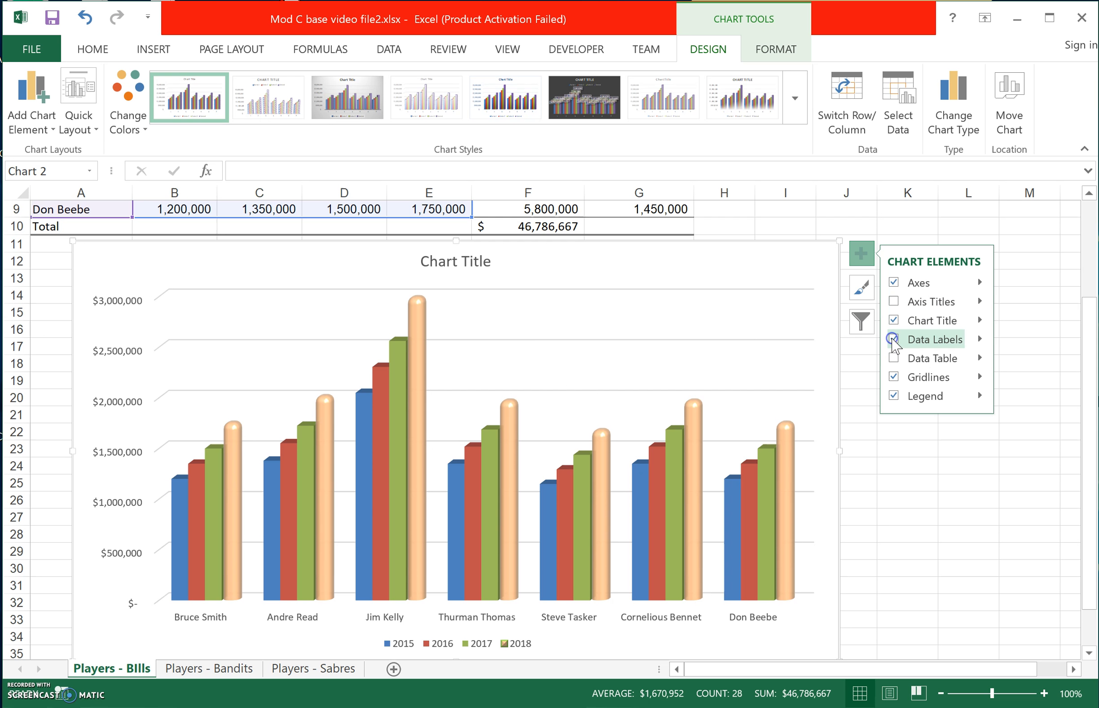
click(893, 340)
click(979, 340)
click(1026, 350)
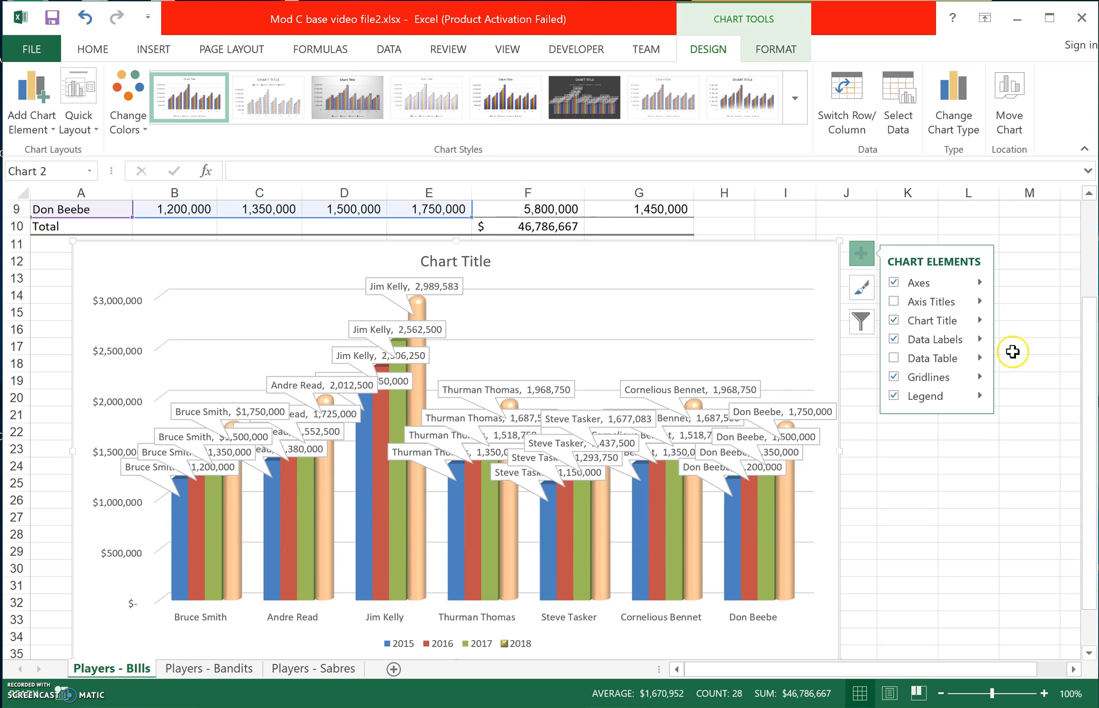
click(979, 339)
click(1023, 350)
click(892, 339)
Try out primary major vertical gridlines on the chart and remove them again.
click(937, 359)
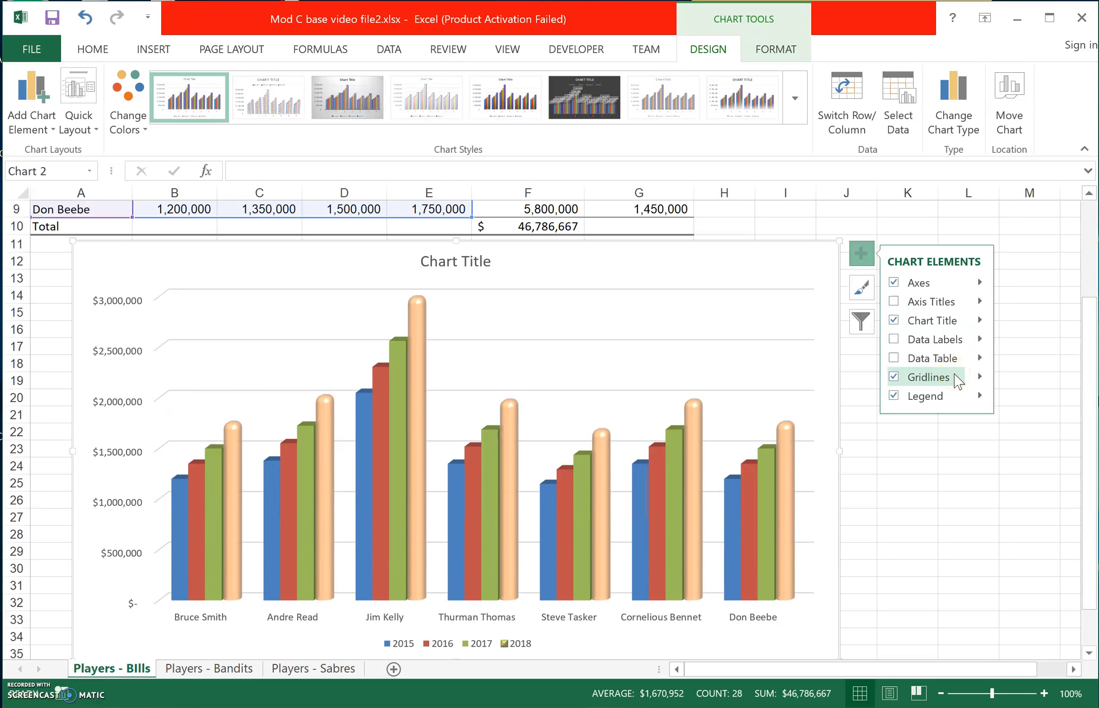
click(981, 376)
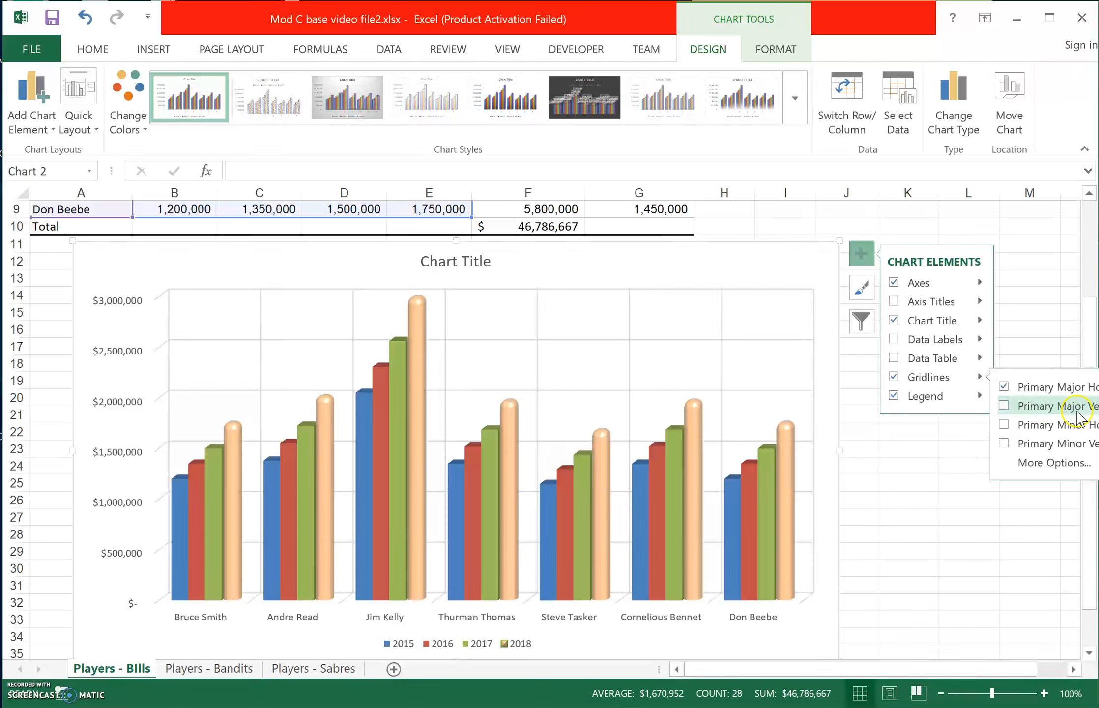
click(1007, 406)
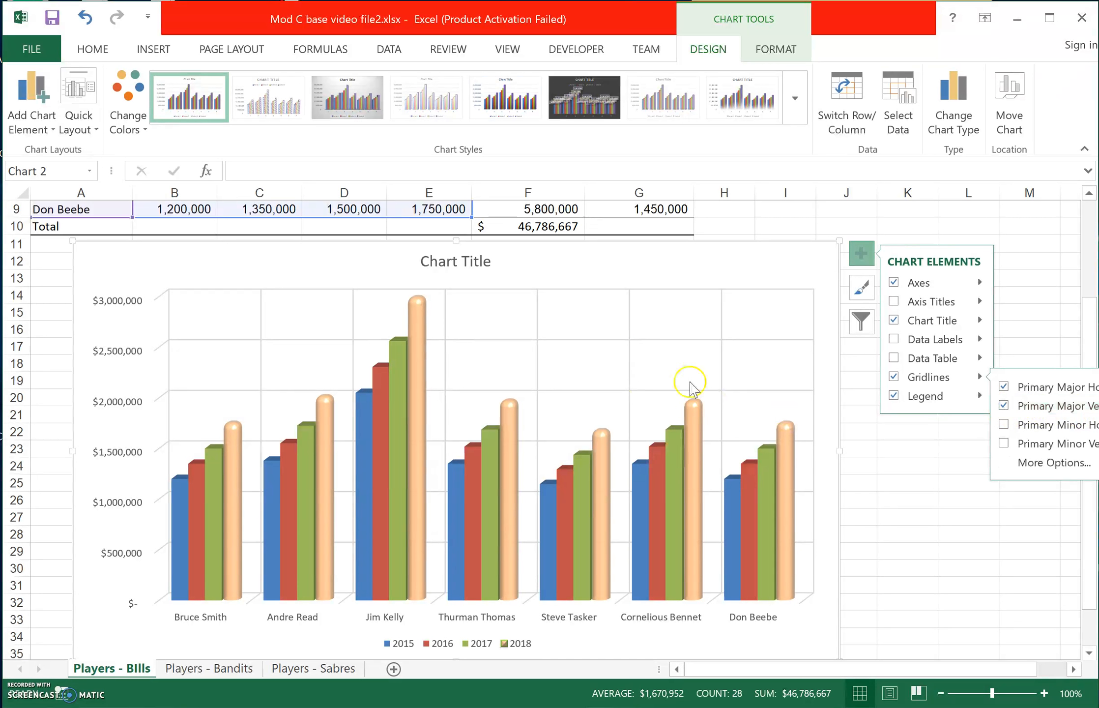
click(994, 406)
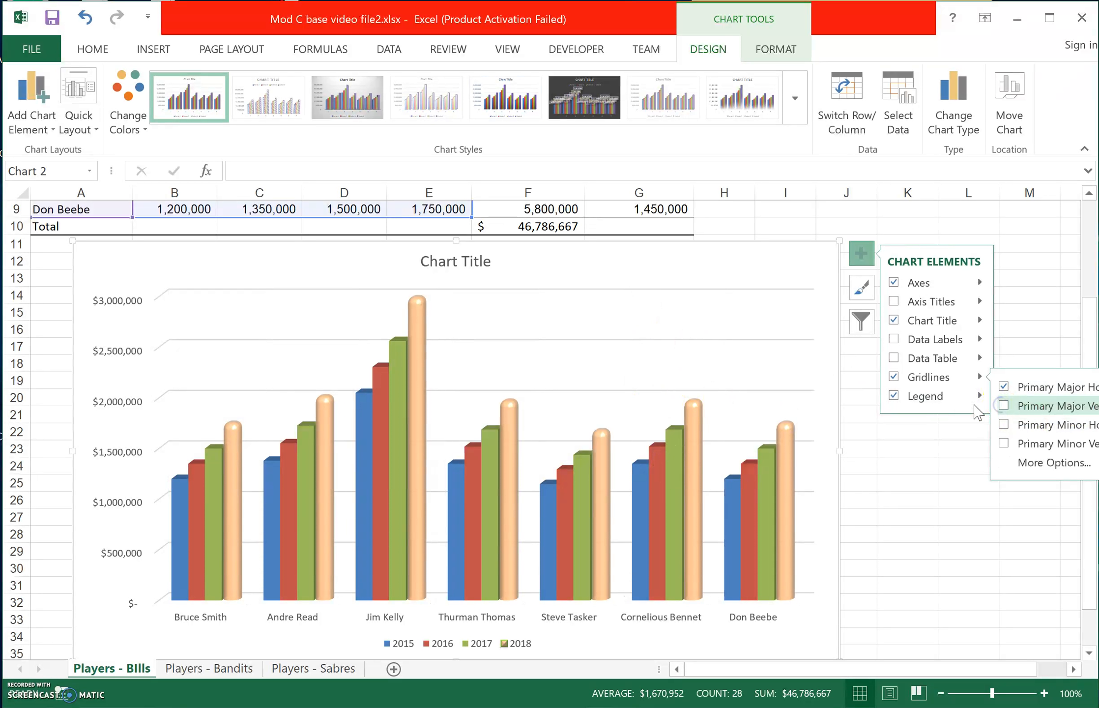
Try the chart legend on the left of the plot and place it on the right instead.
click(979, 396)
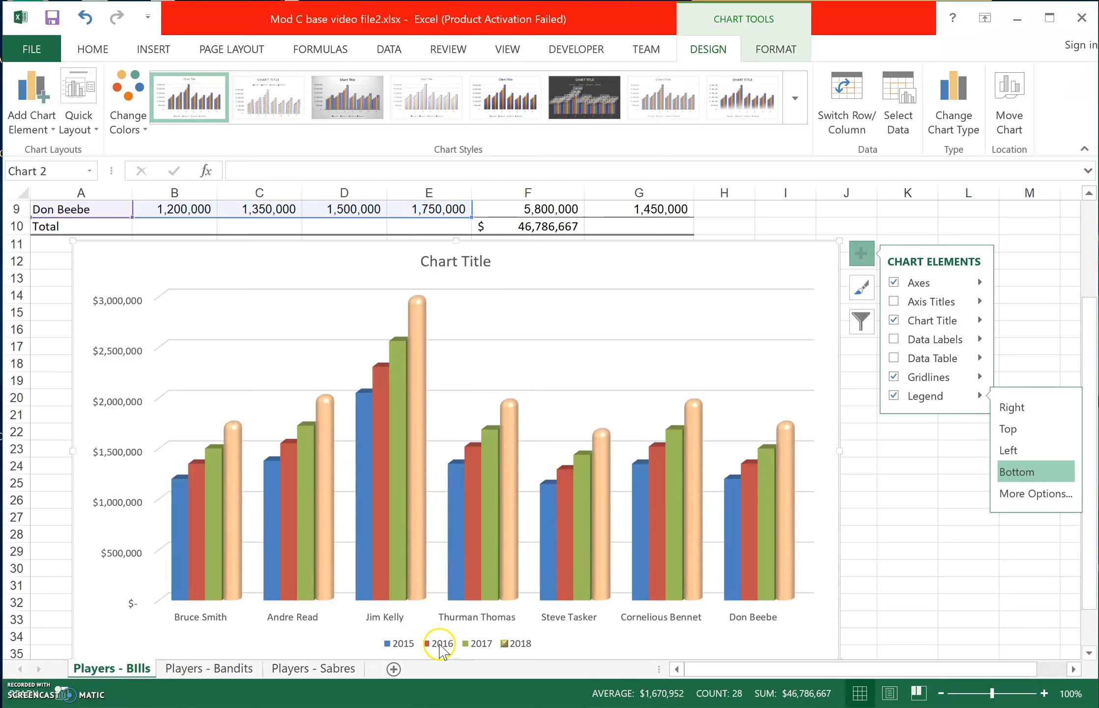
click(1028, 450)
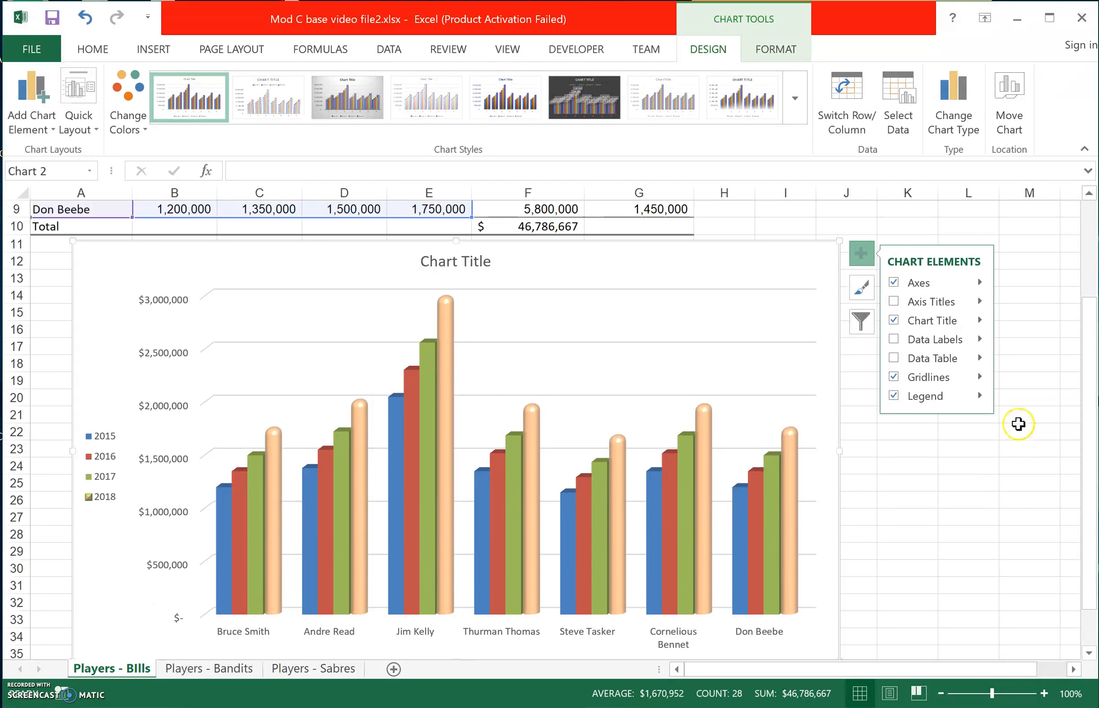
click(980, 396)
click(1026, 415)
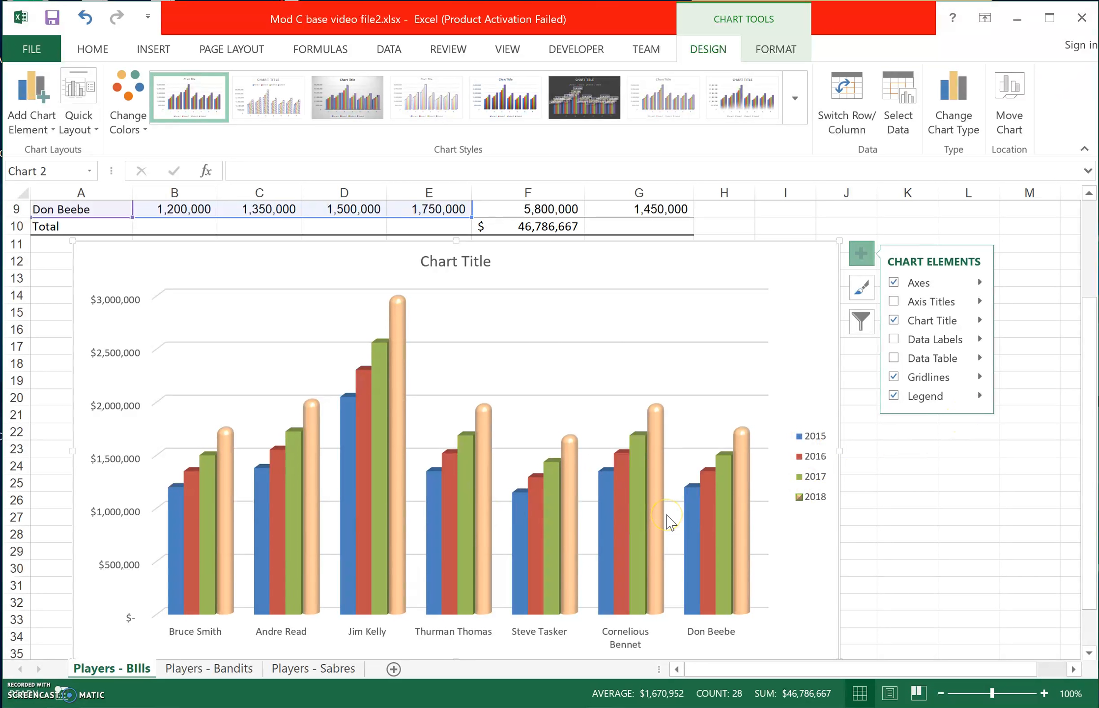
Replace the placeholder chart title with "Salaries".
click(454, 262)
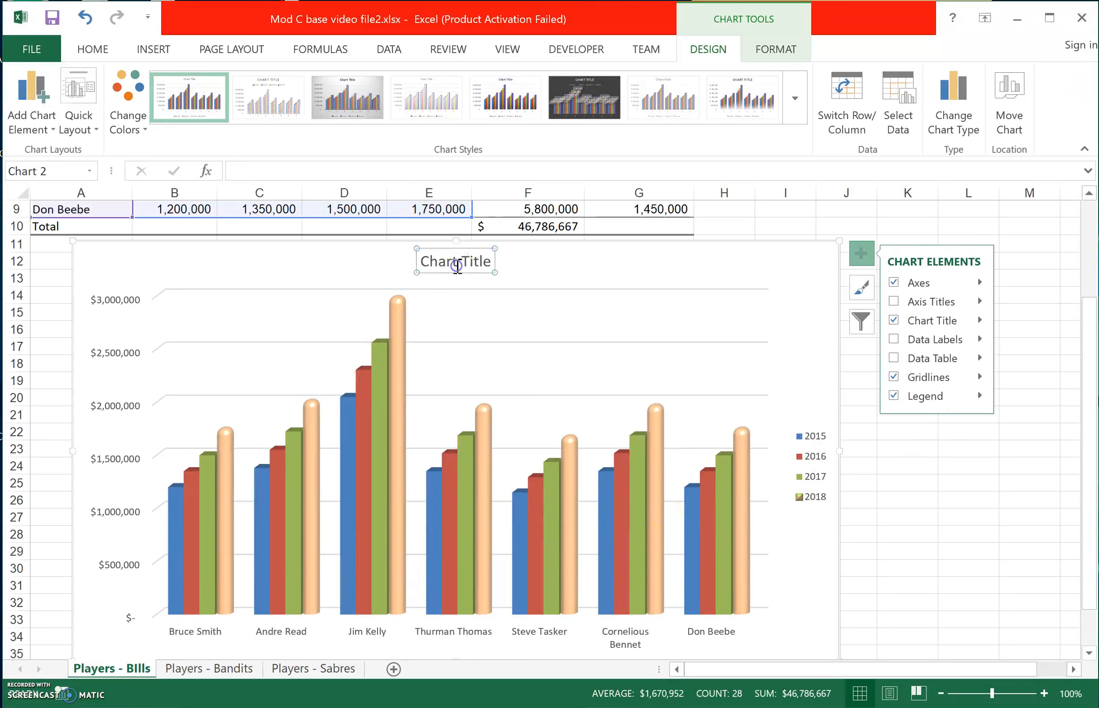
click(487, 261)
key(BackSpace)
key(BackSpace)
key(BackSpace)
key(BackSpace)
key(BackSpace)
key(BackSpace)
key(BackSpace)
key(BackSpace)
key(BackSpace)
key(BackSpace)
key(BackSpace)
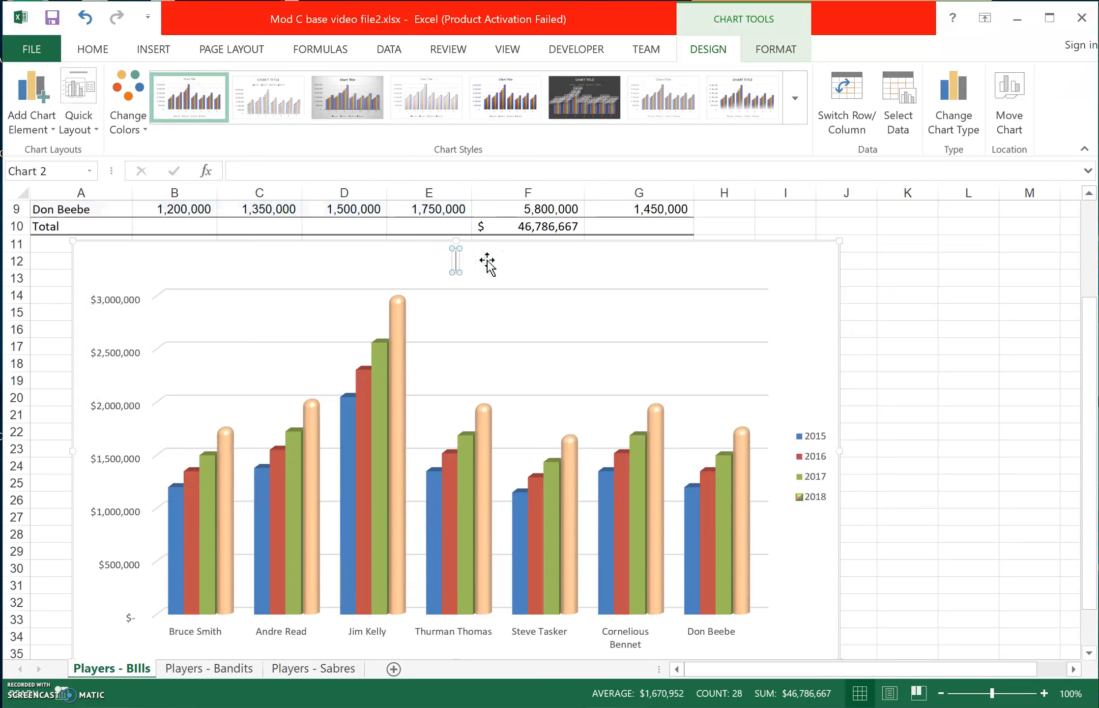
text(Salrie)
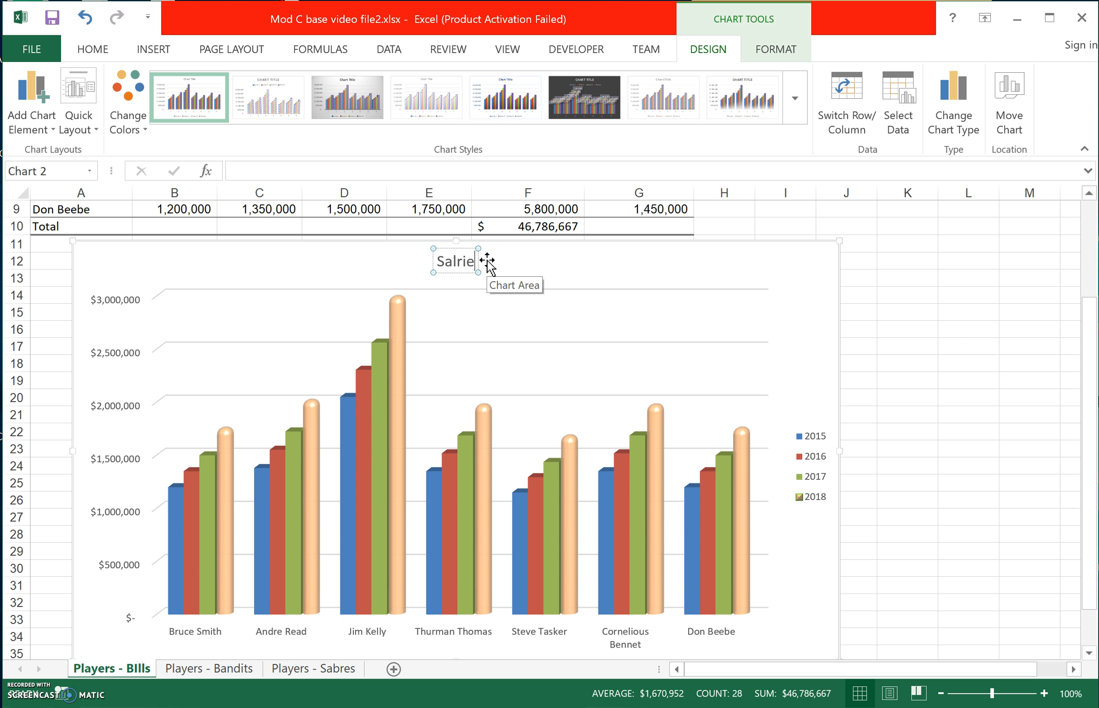
text(sa)
key(BackSpace)
text(a)
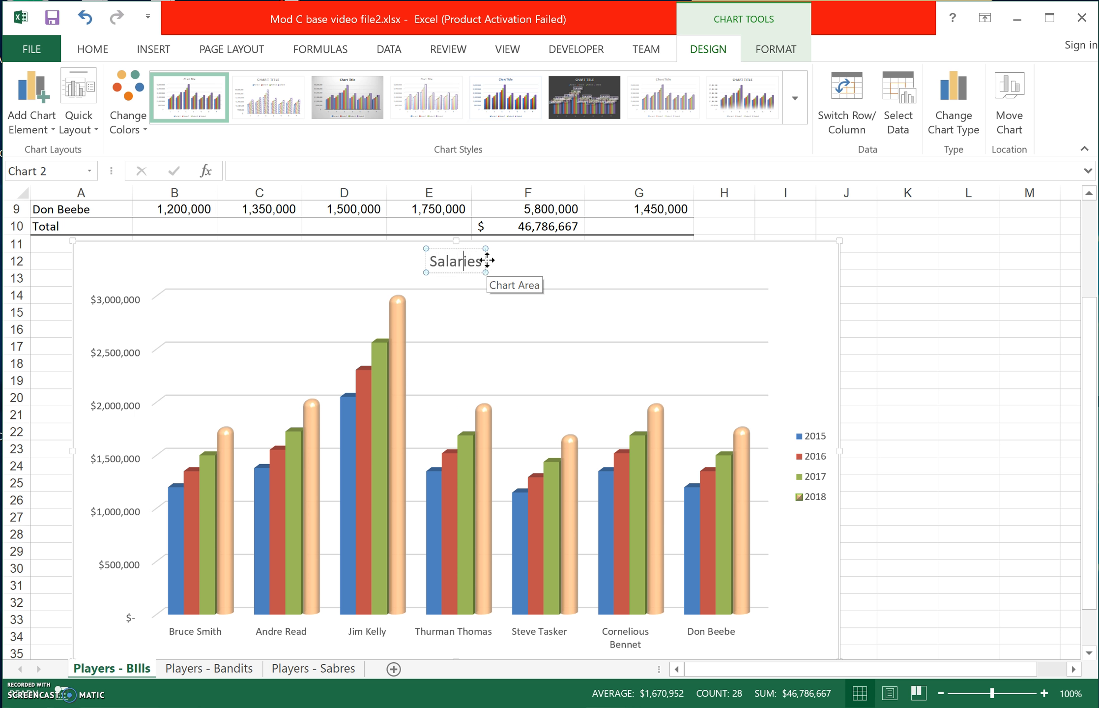
text(\)
key(BackSpace)
click(522, 272)
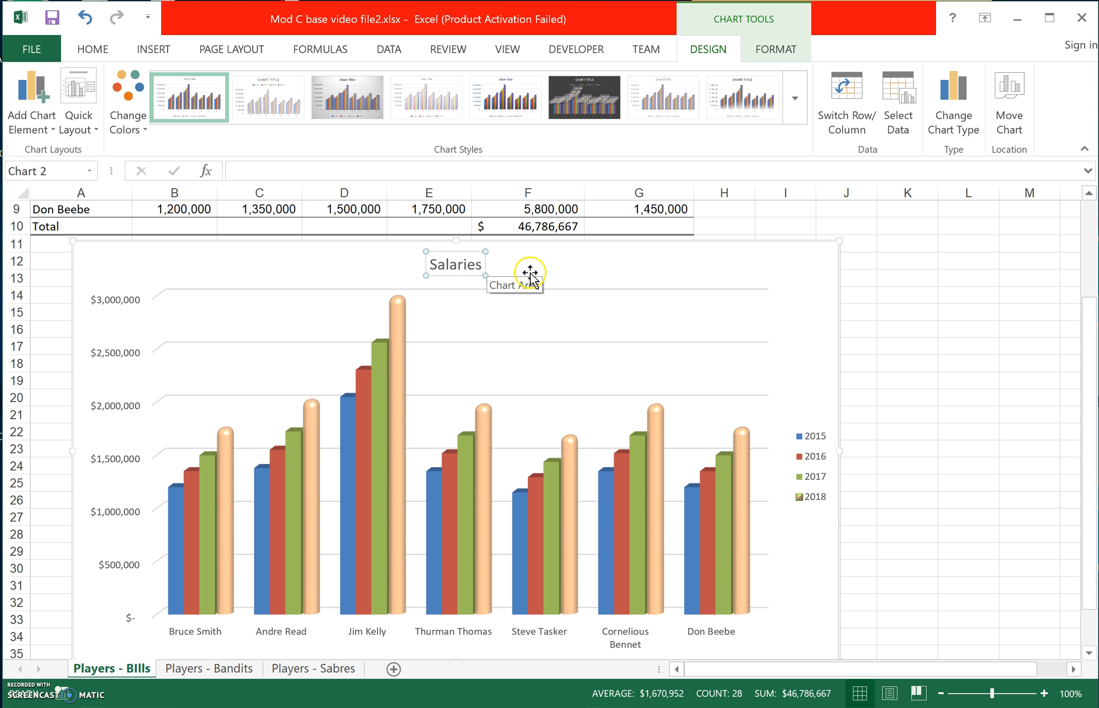
Look through the filter, style and element options available for the chart.
click(477, 254)
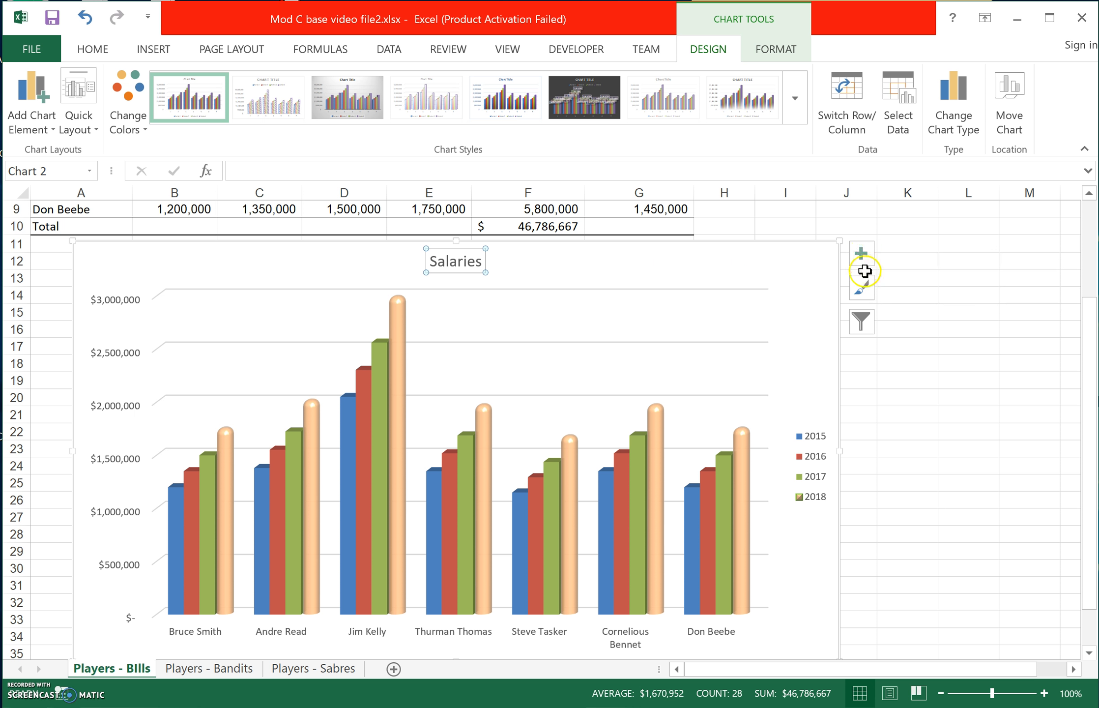
click(862, 241)
click(817, 264)
click(862, 287)
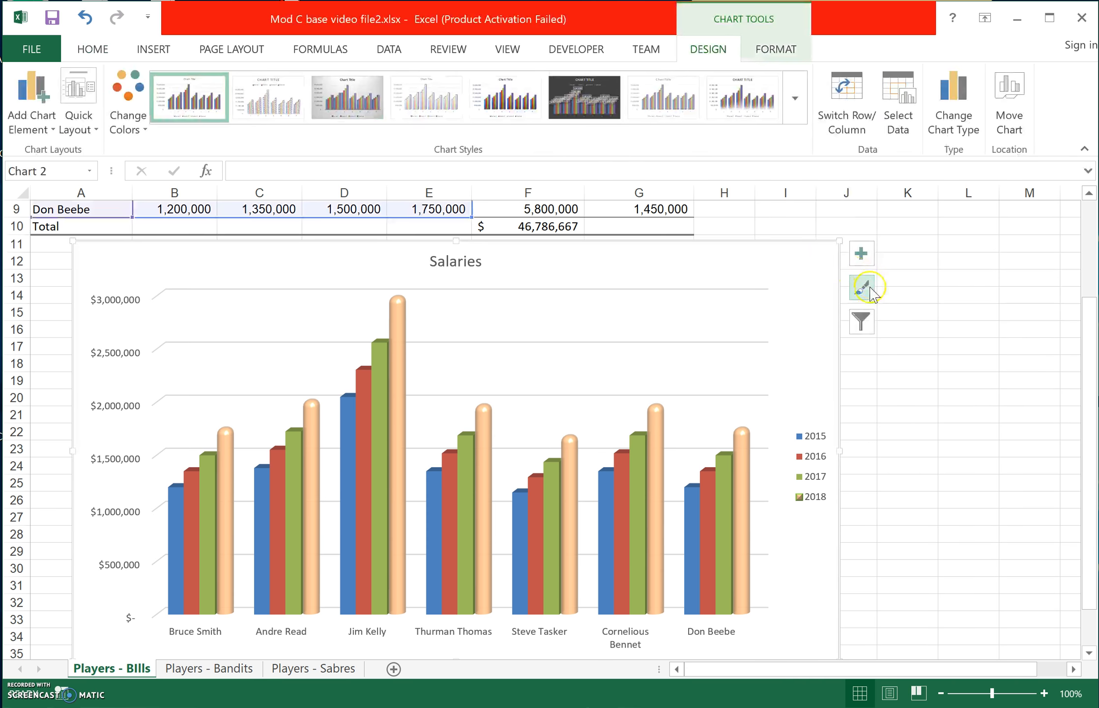
click(866, 323)
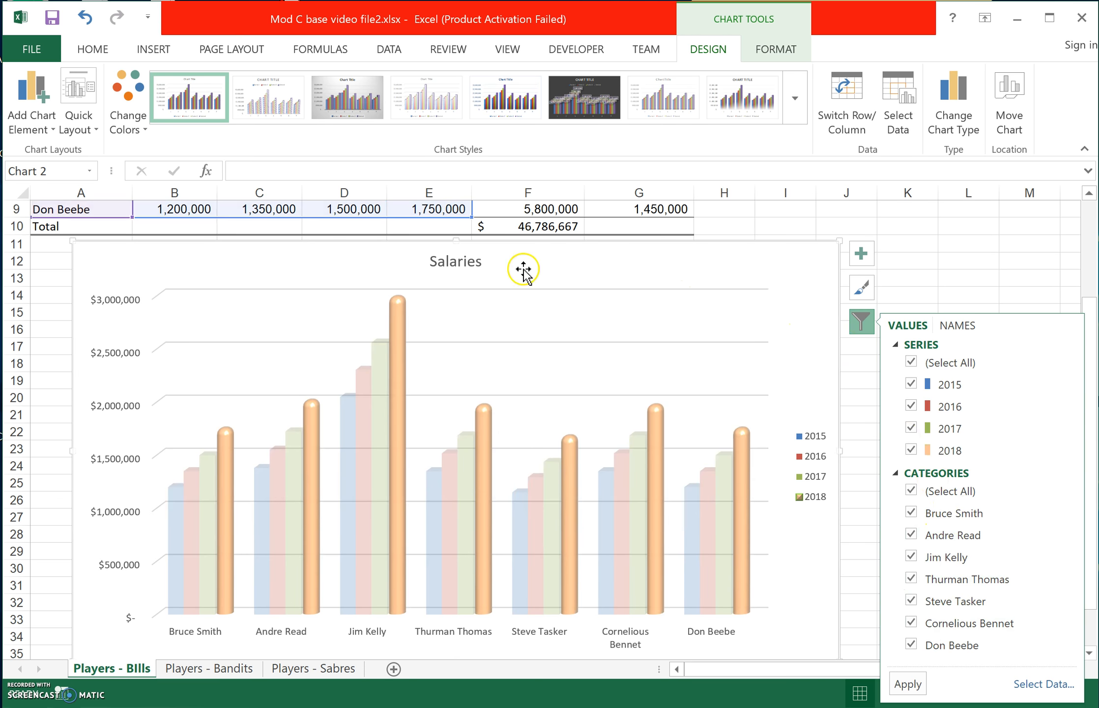
click(471, 260)
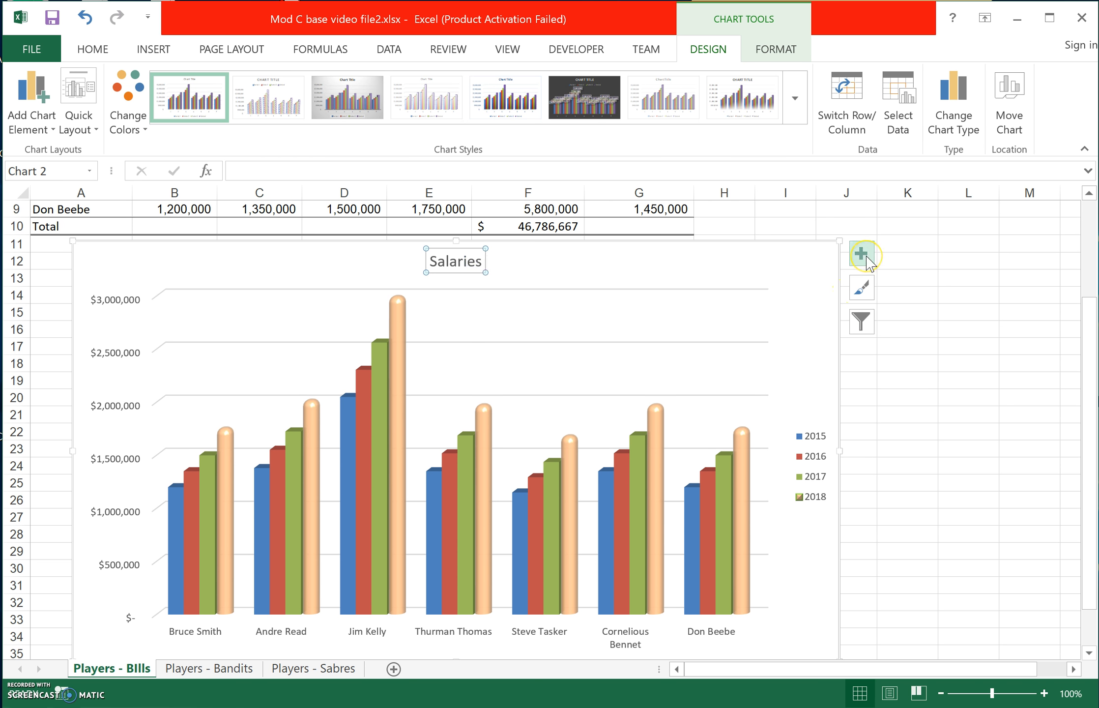
click(870, 322)
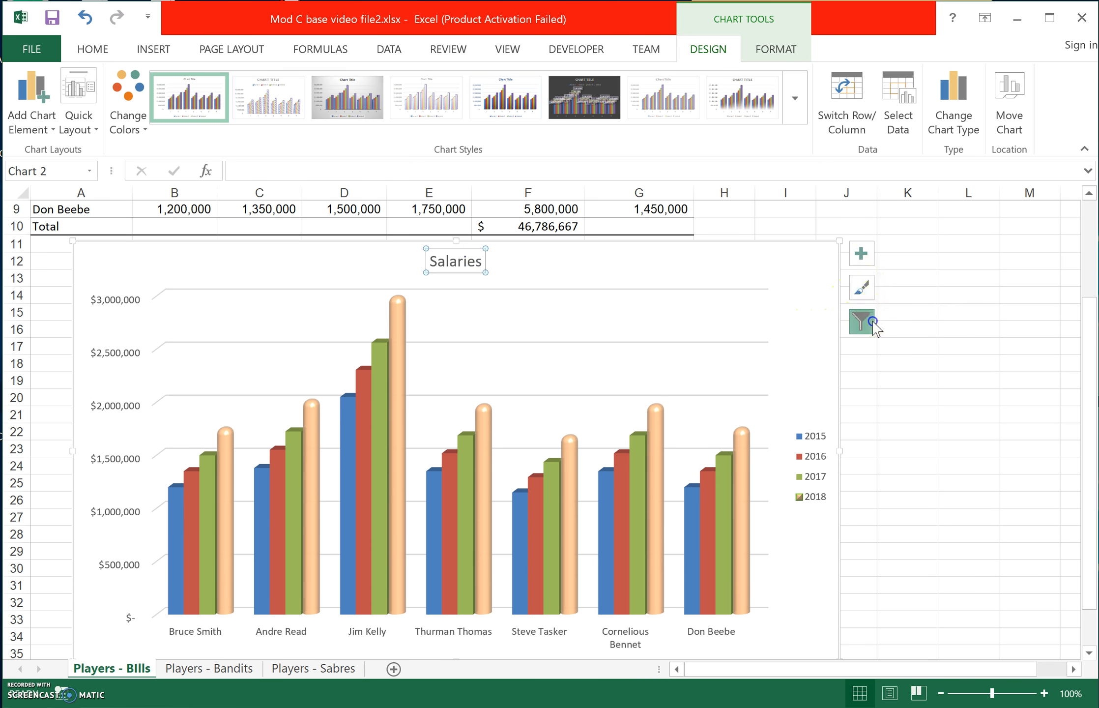
click(872, 298)
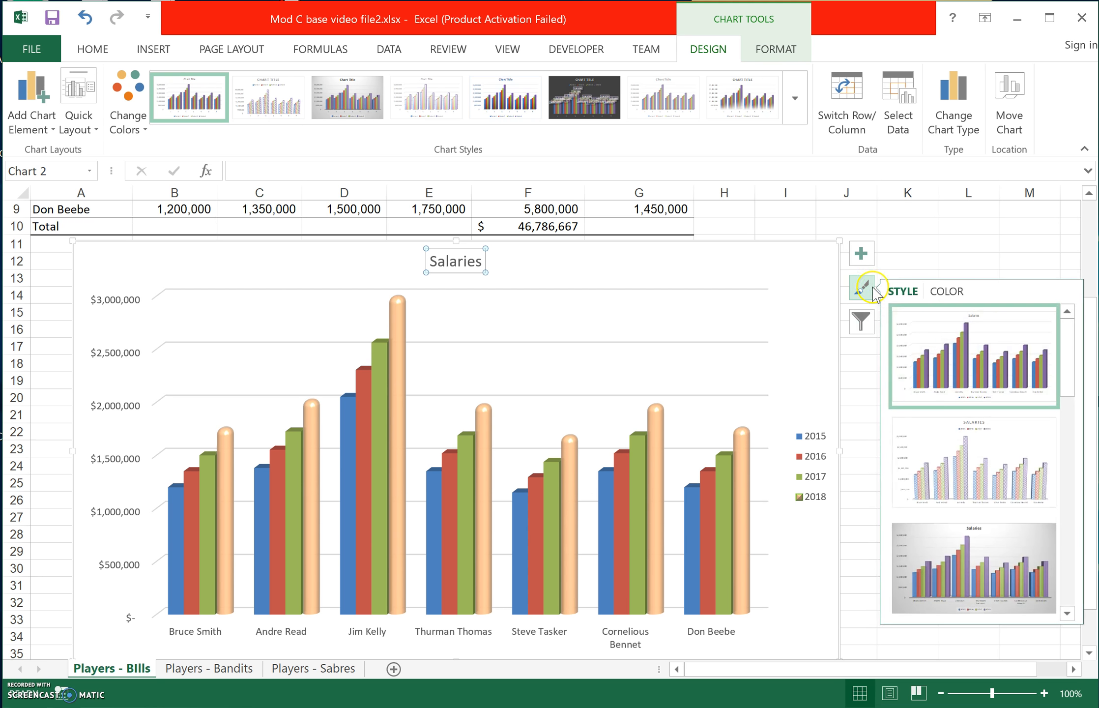
click(862, 254)
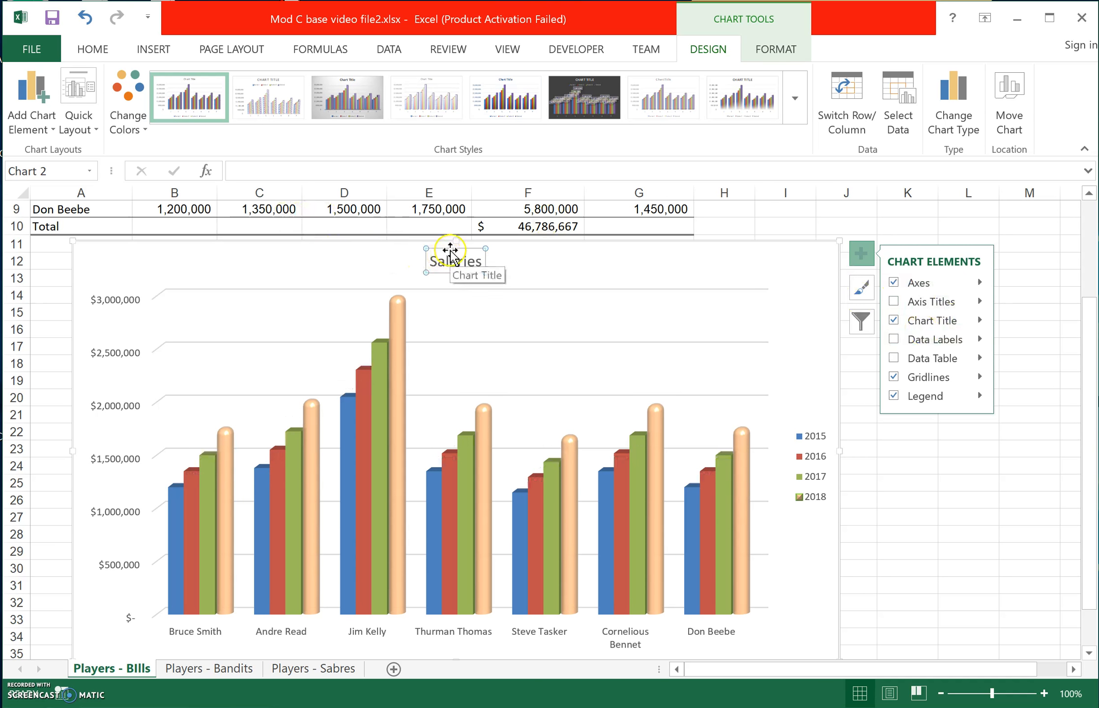
Apply an outer shadow preset with a 315° angle and 3 pt distance to the "Salaries" chart title.
right_click(489, 262)
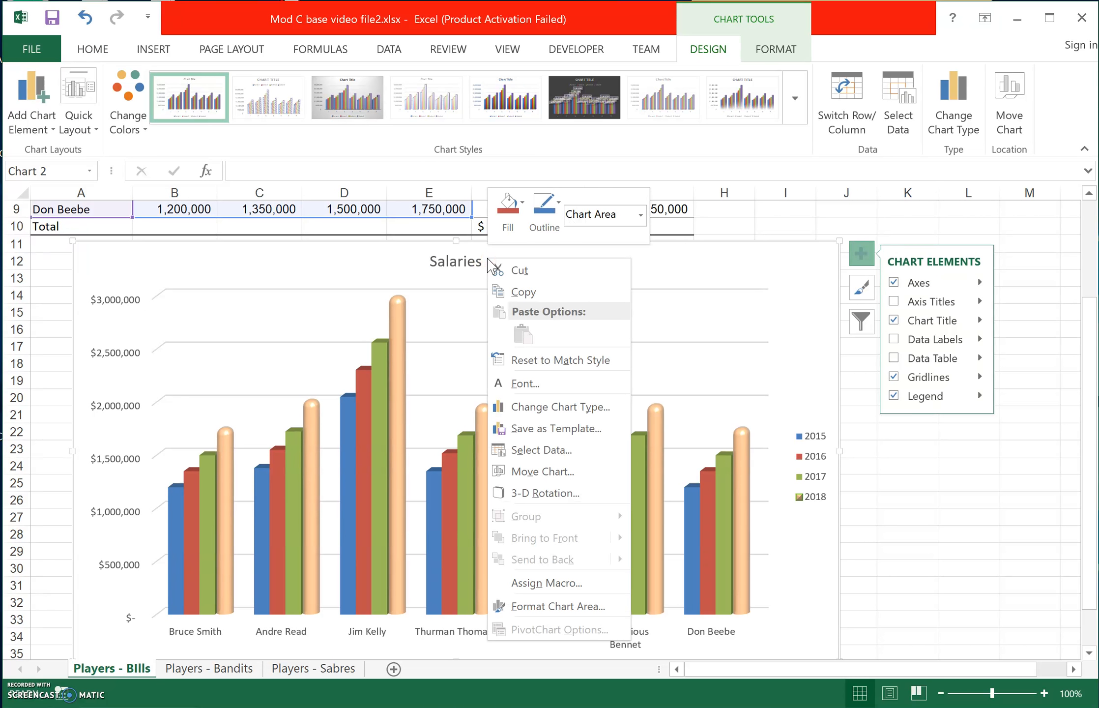
click(480, 263)
right_click(480, 262)
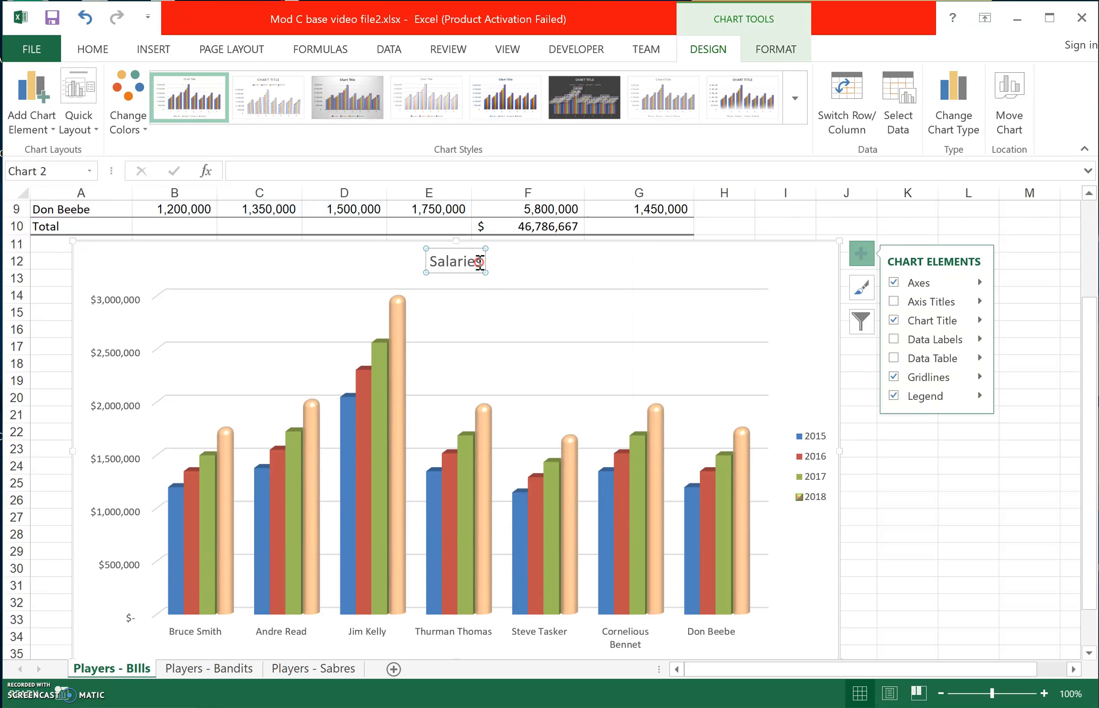
click(565, 435)
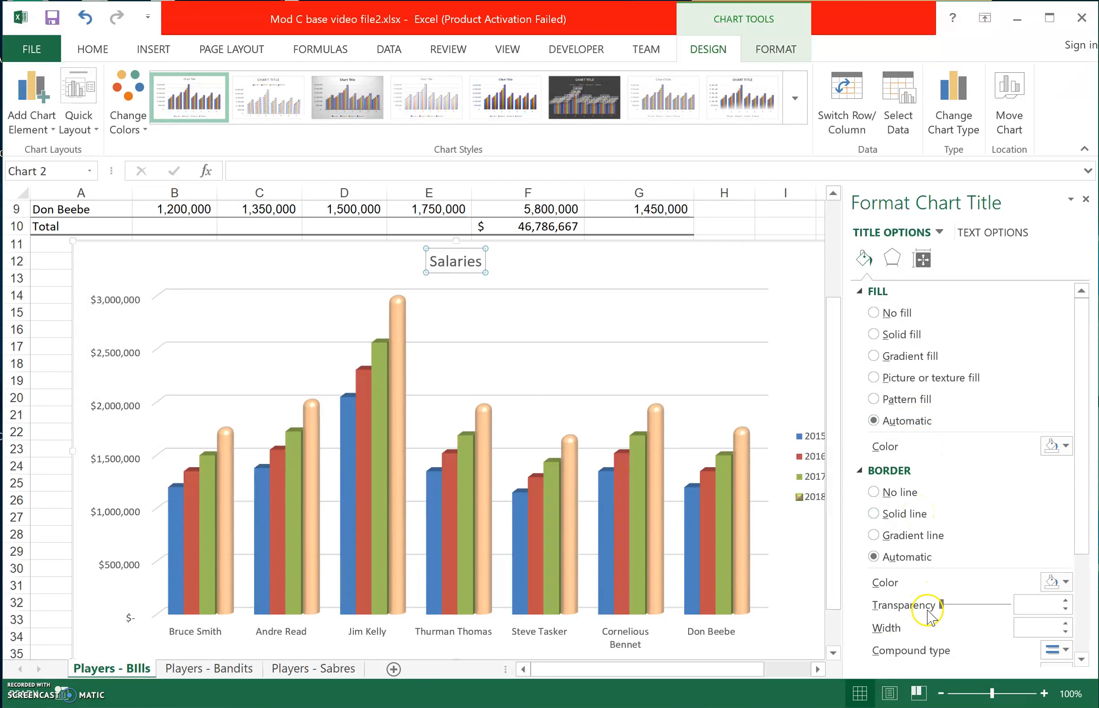
click(892, 271)
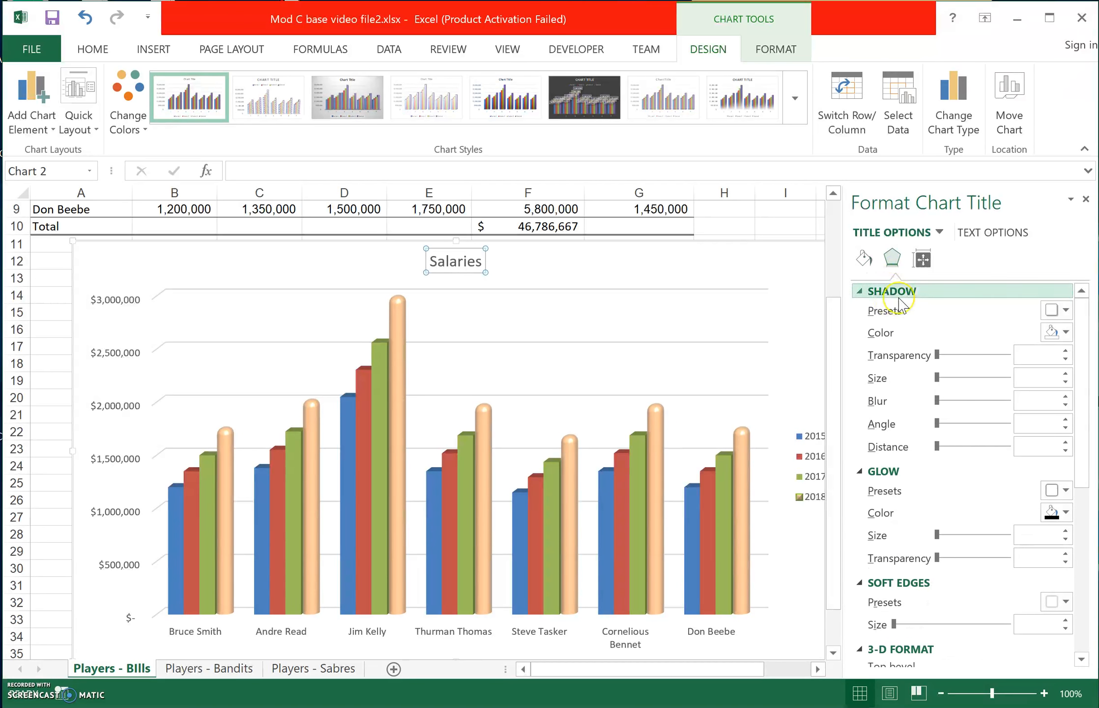
click(1065, 309)
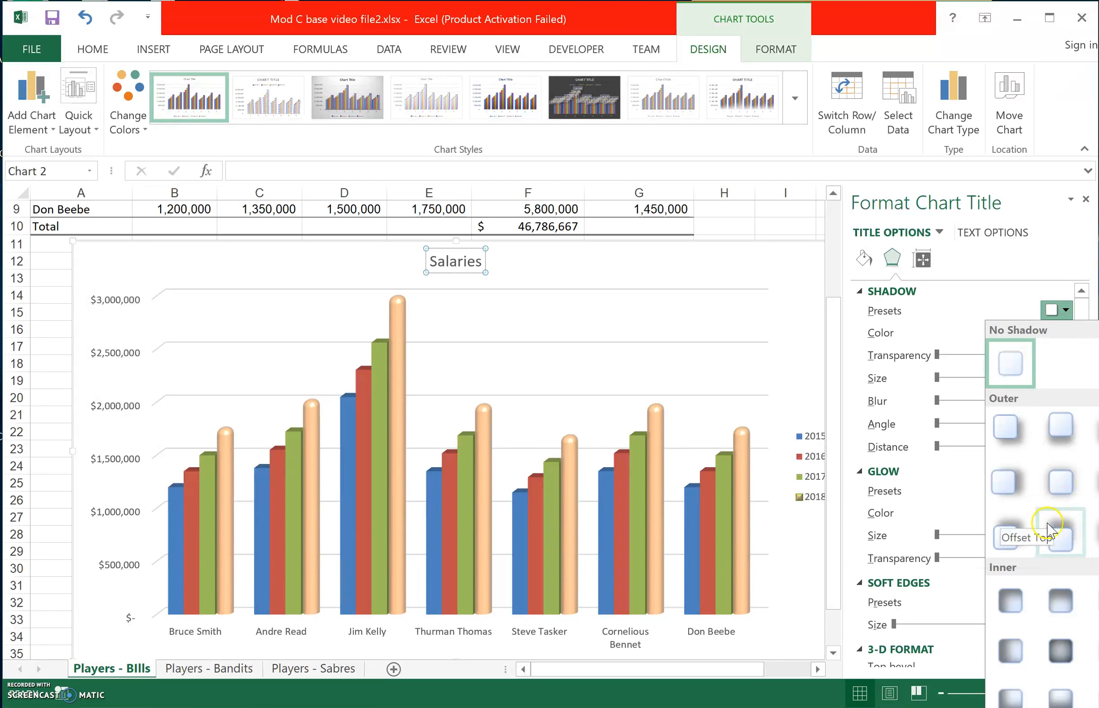
click(1008, 535)
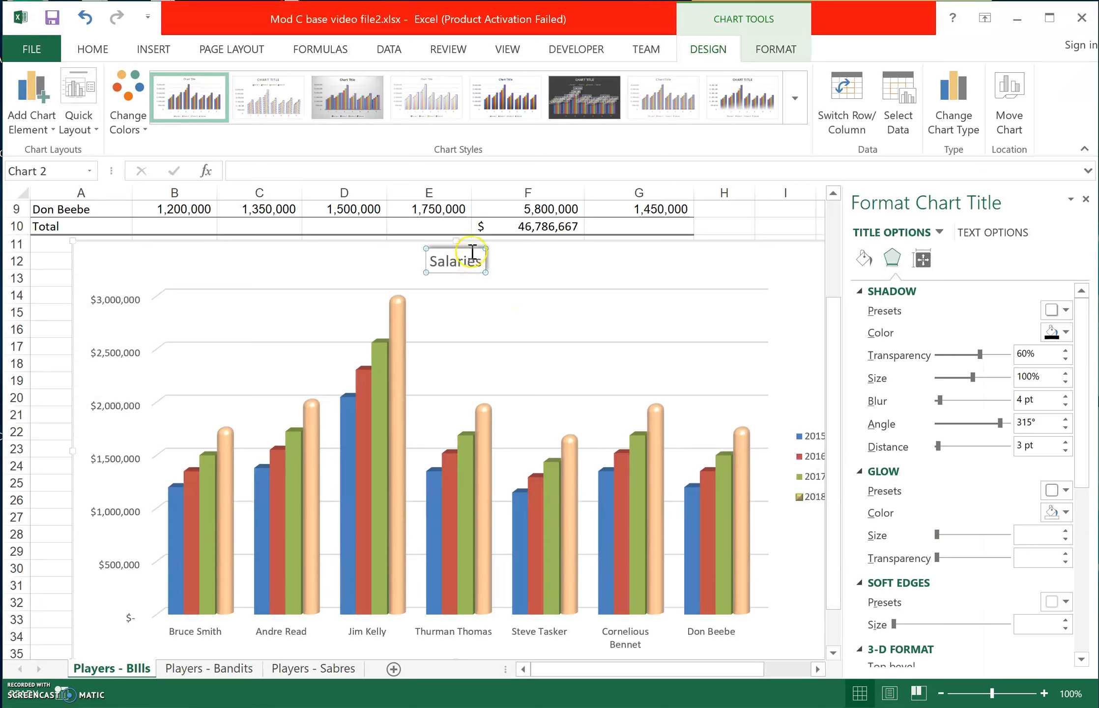
Set the chart title to no fill and give it a solid green border.
click(1045, 693)
click(1045, 693)
scroll(786, 580, up, 3)
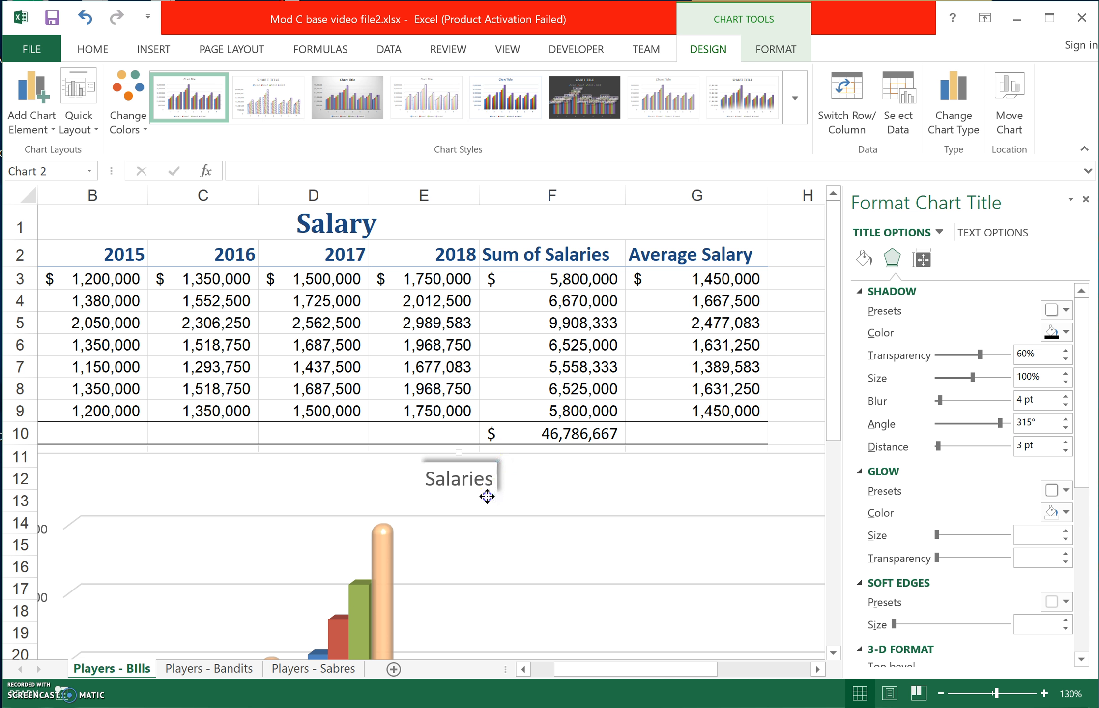
click(474, 458)
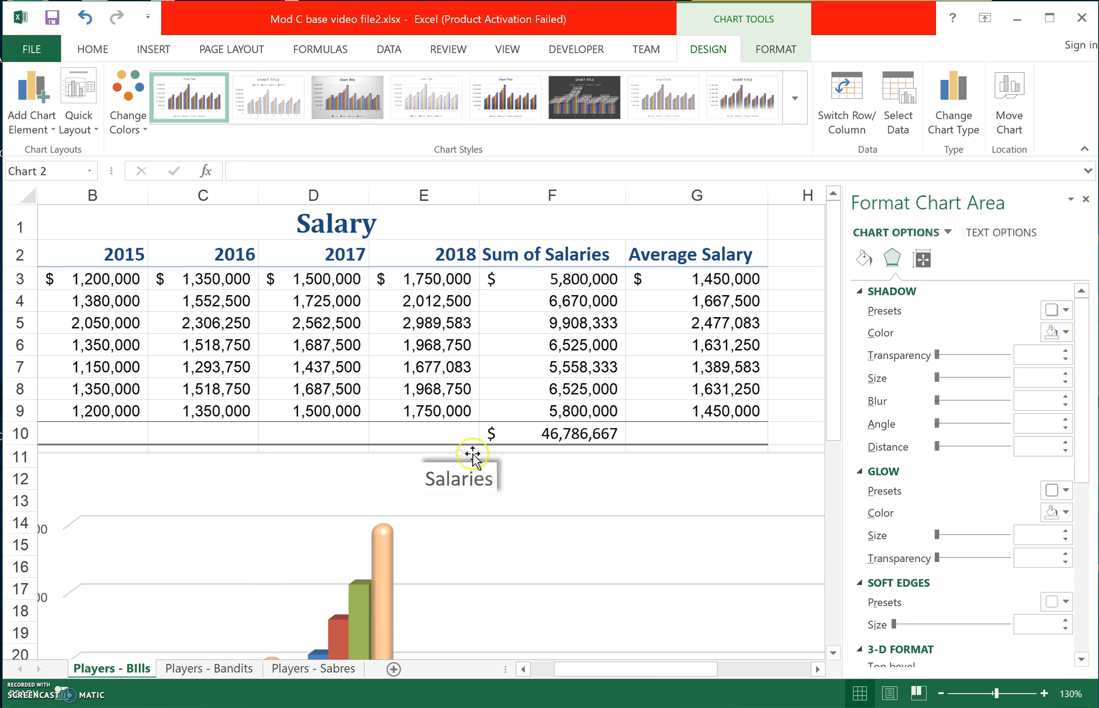
click(486, 484)
click(863, 258)
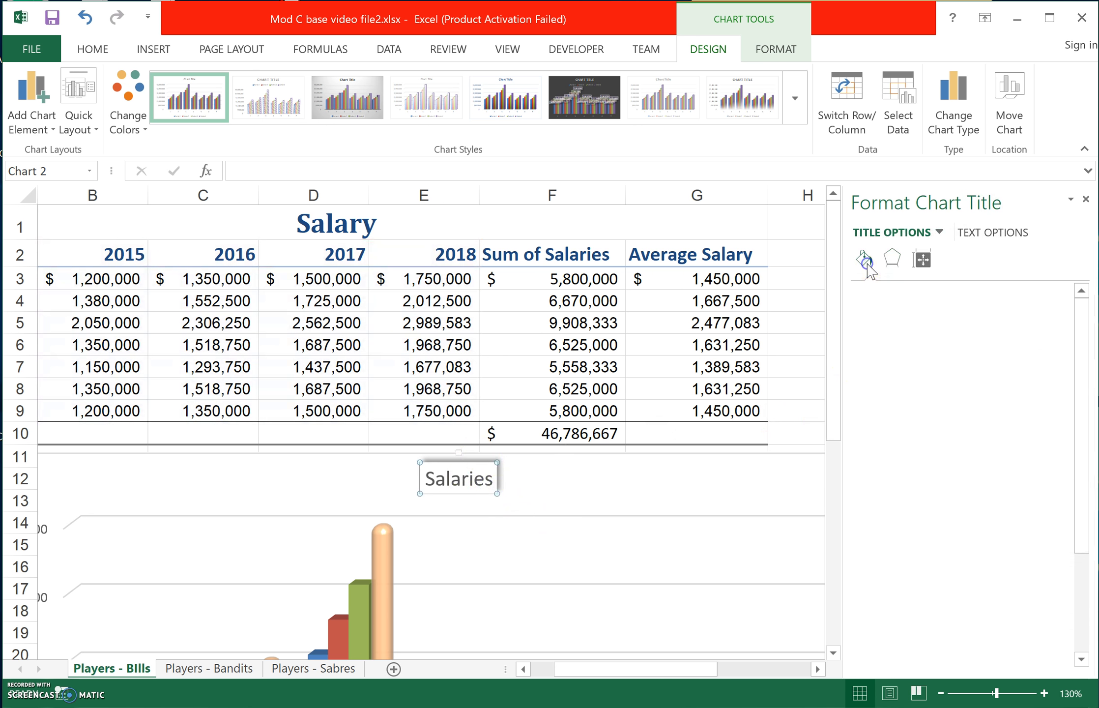
click(901, 312)
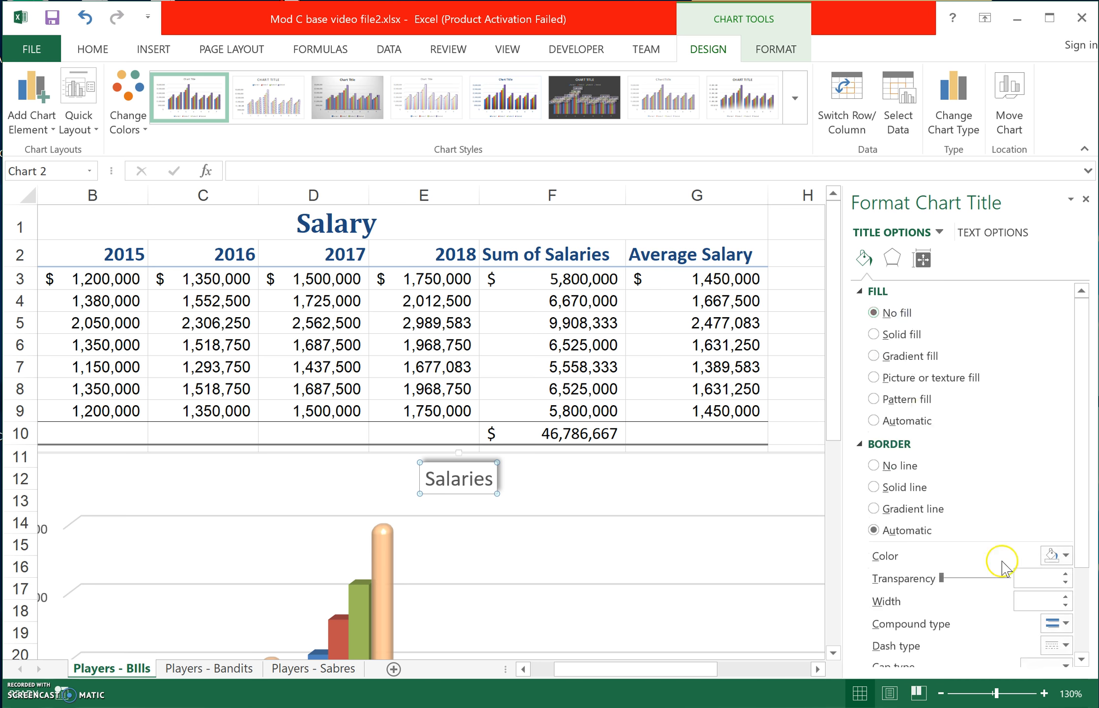
click(1066, 552)
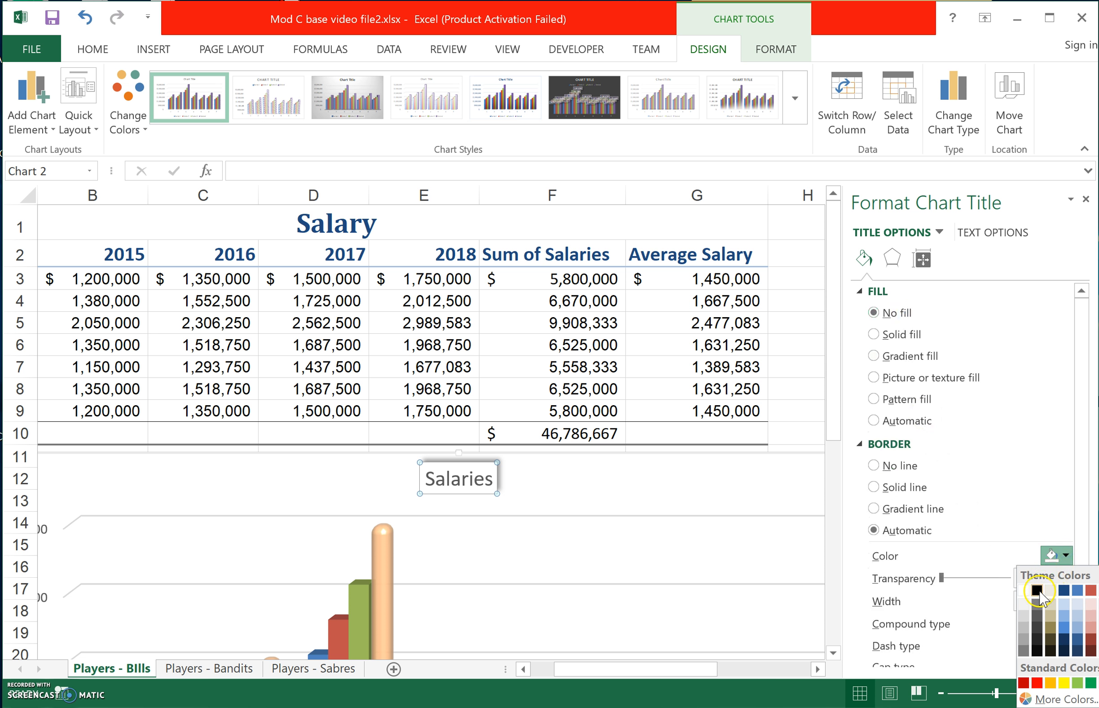
click(1063, 609)
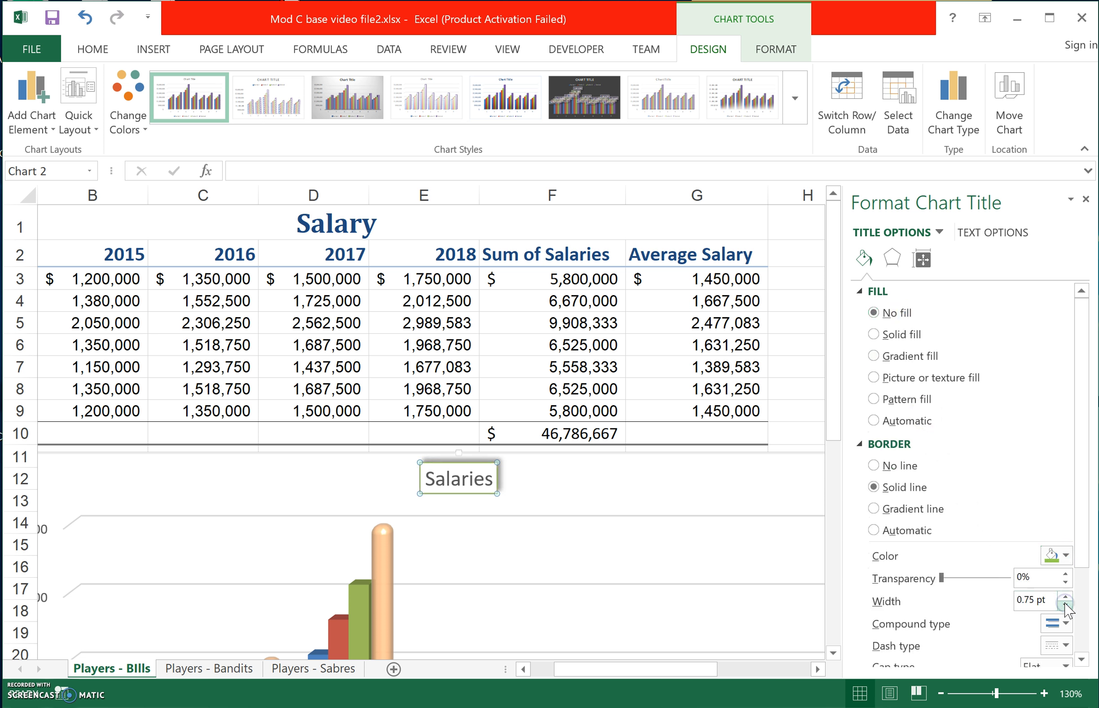
Give the chart area a 120° shadow at 32 pt distance, 113% size and 55% transparency, plus an aqua 18 pt glow, Accent color 5.
click(629, 511)
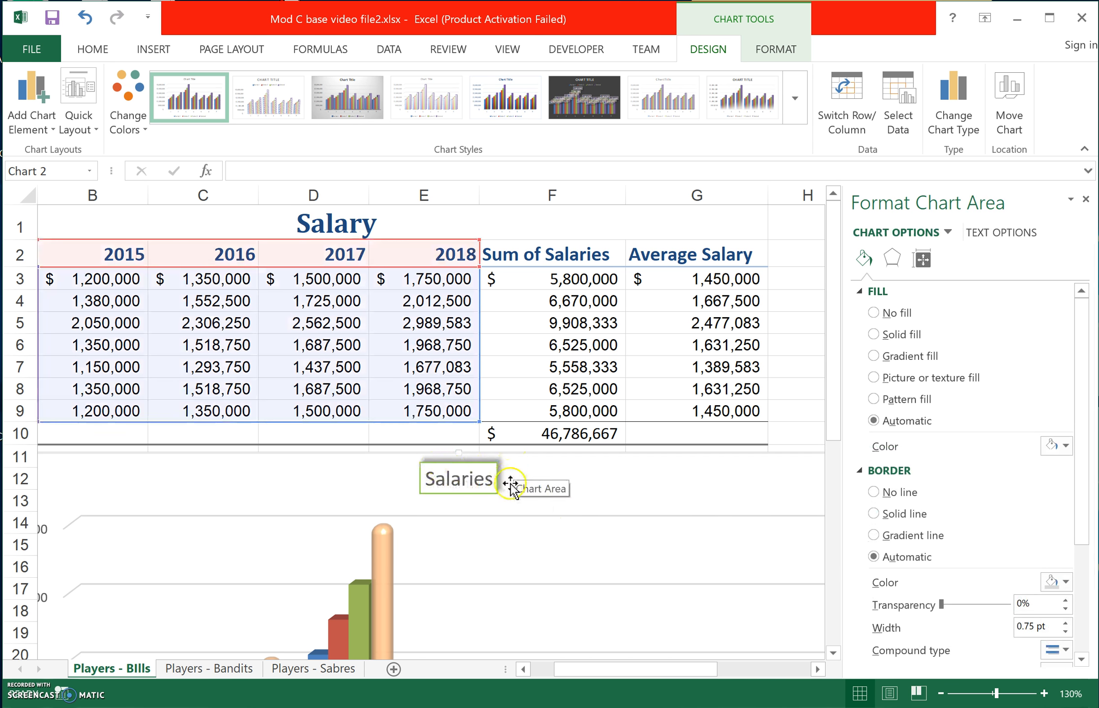
click(891, 257)
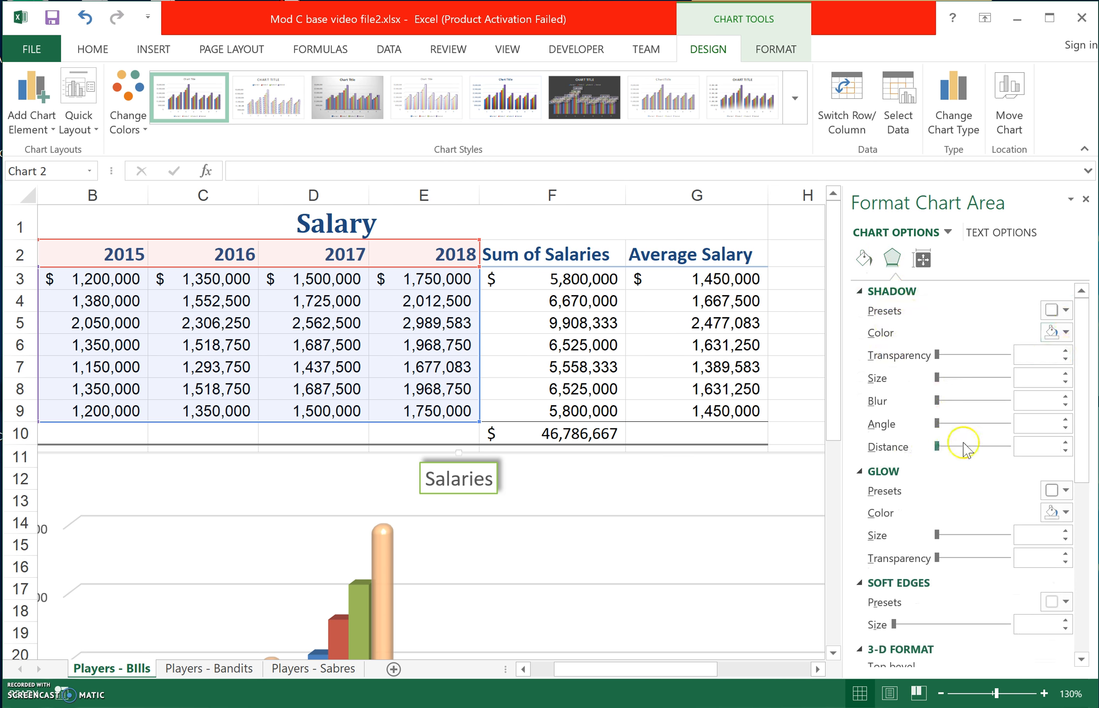
click(1065, 441)
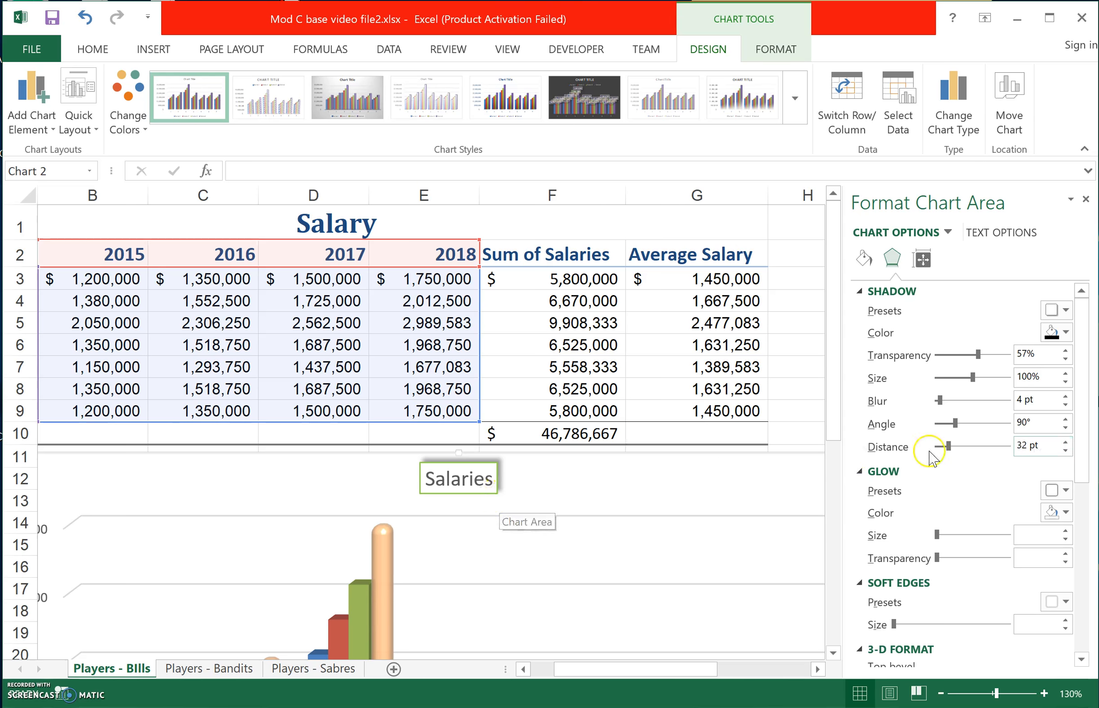
click(1065, 418)
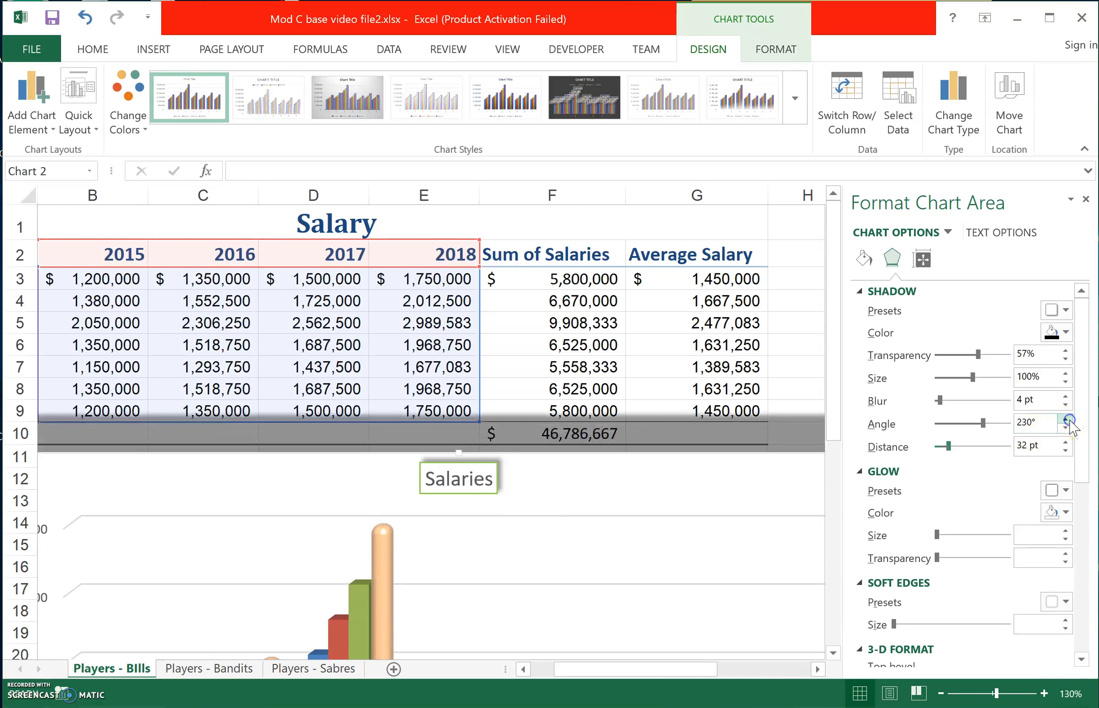
click(1065, 427)
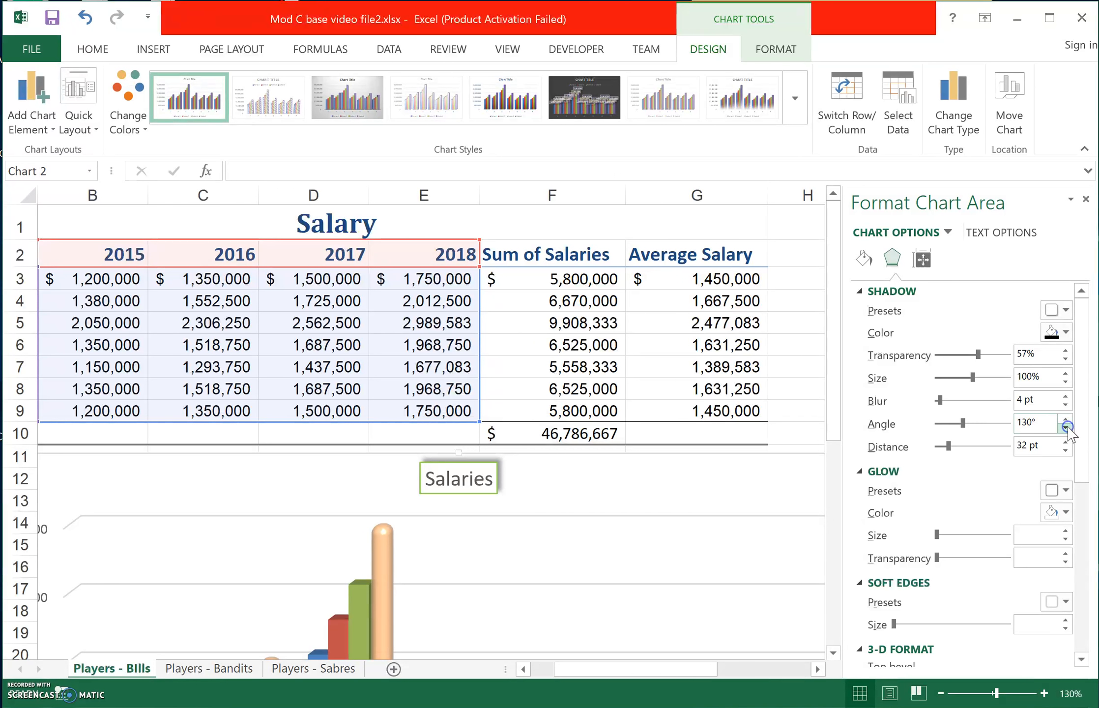
click(1065, 397)
click(1056, 491)
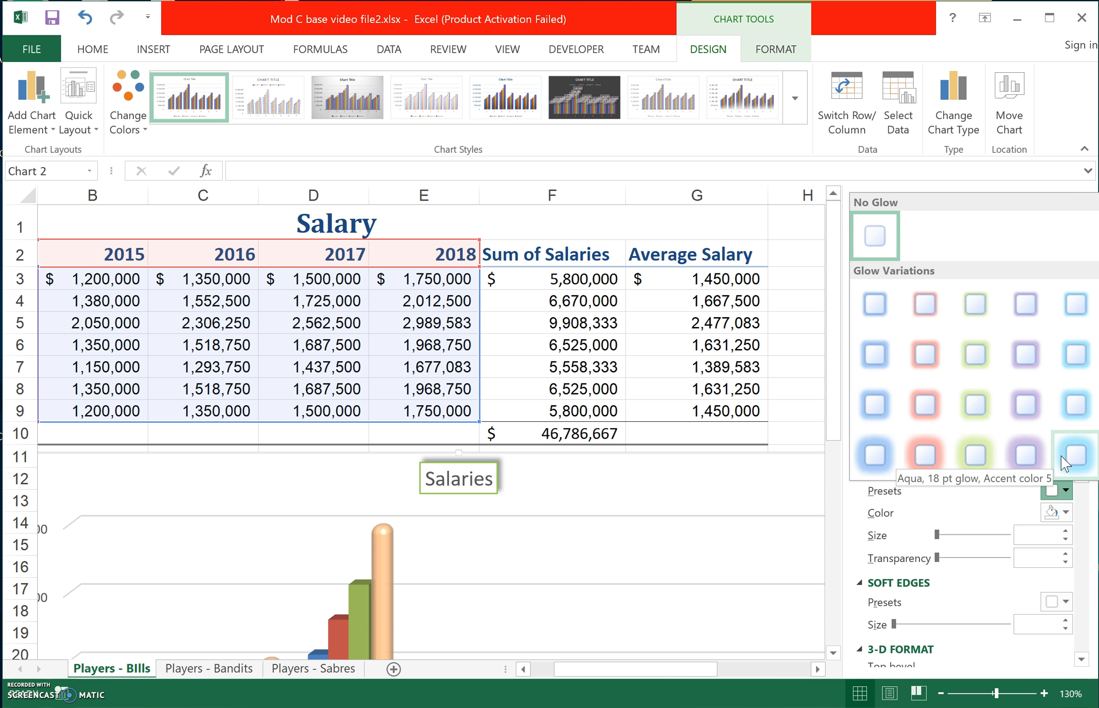
click(1063, 462)
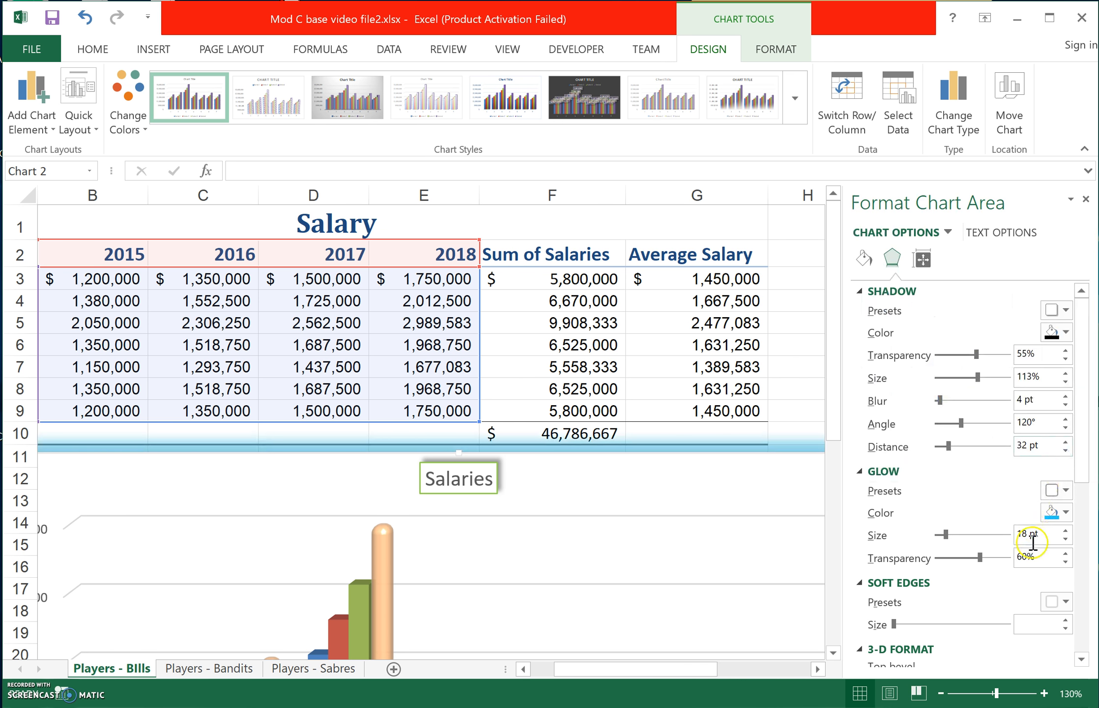
Try an 18 pt glow in purple and white on the chart title and set it back to No Glow.
click(492, 477)
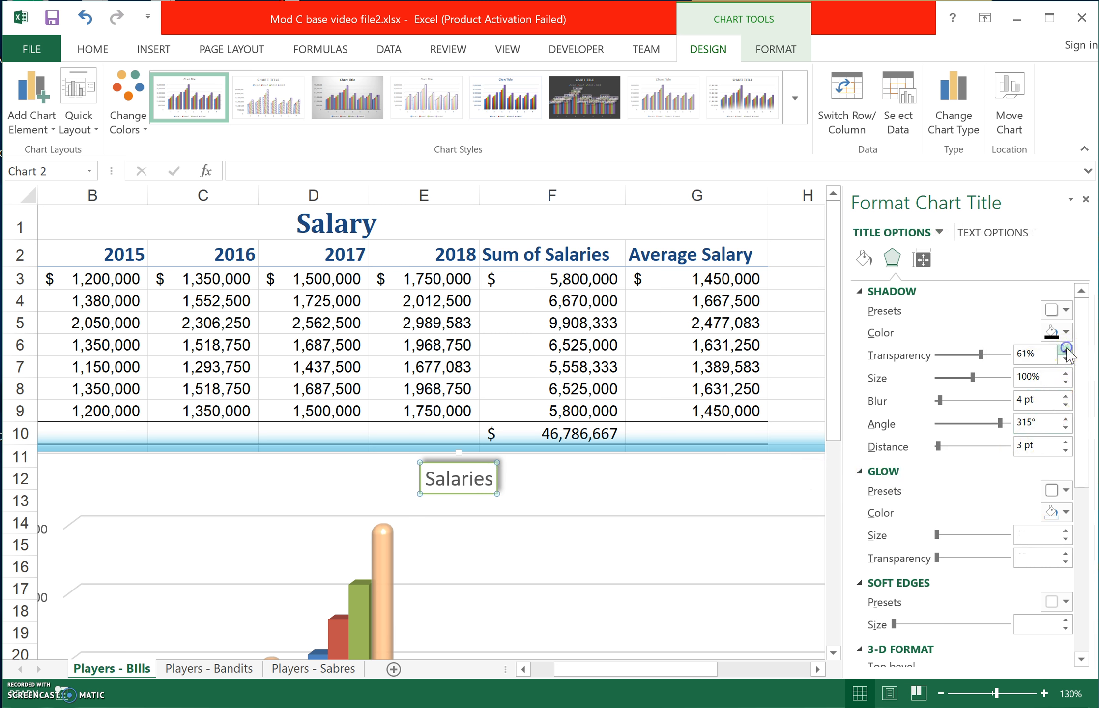
click(1060, 490)
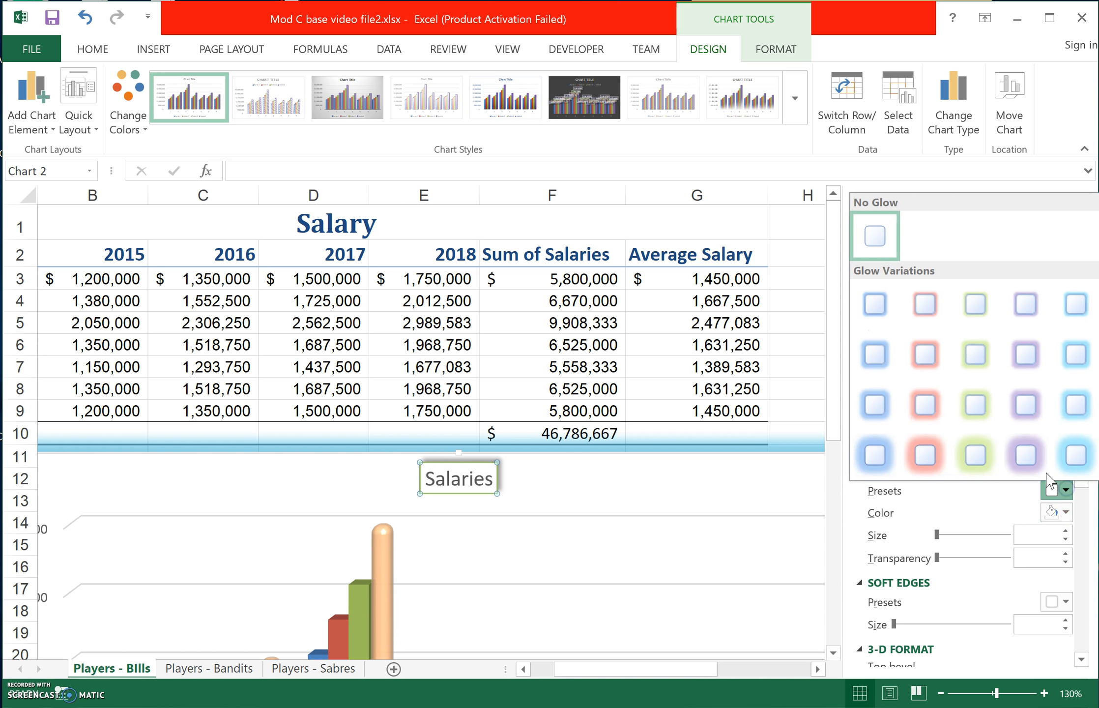
click(1006, 460)
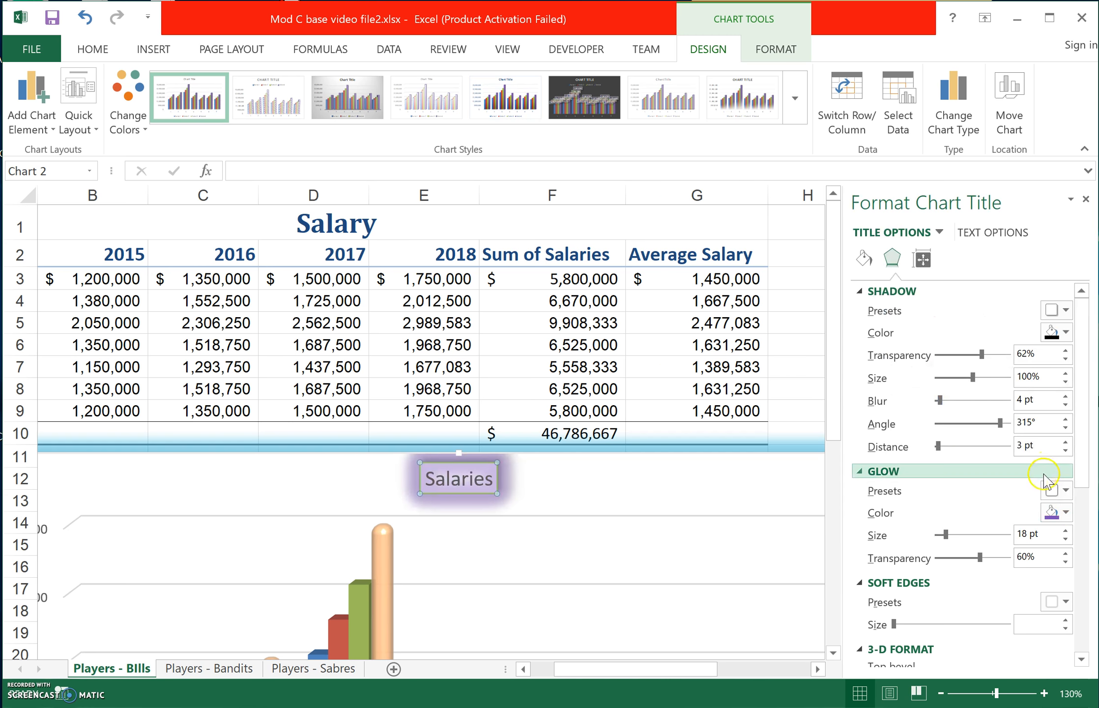
click(1065, 512)
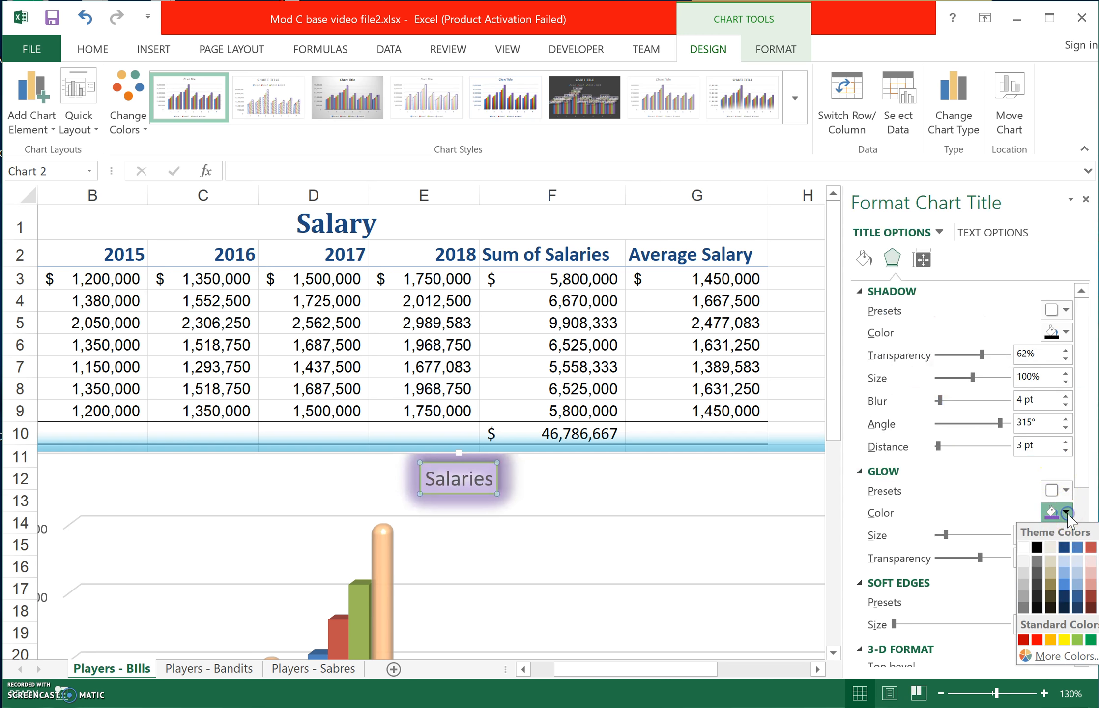
click(1025, 546)
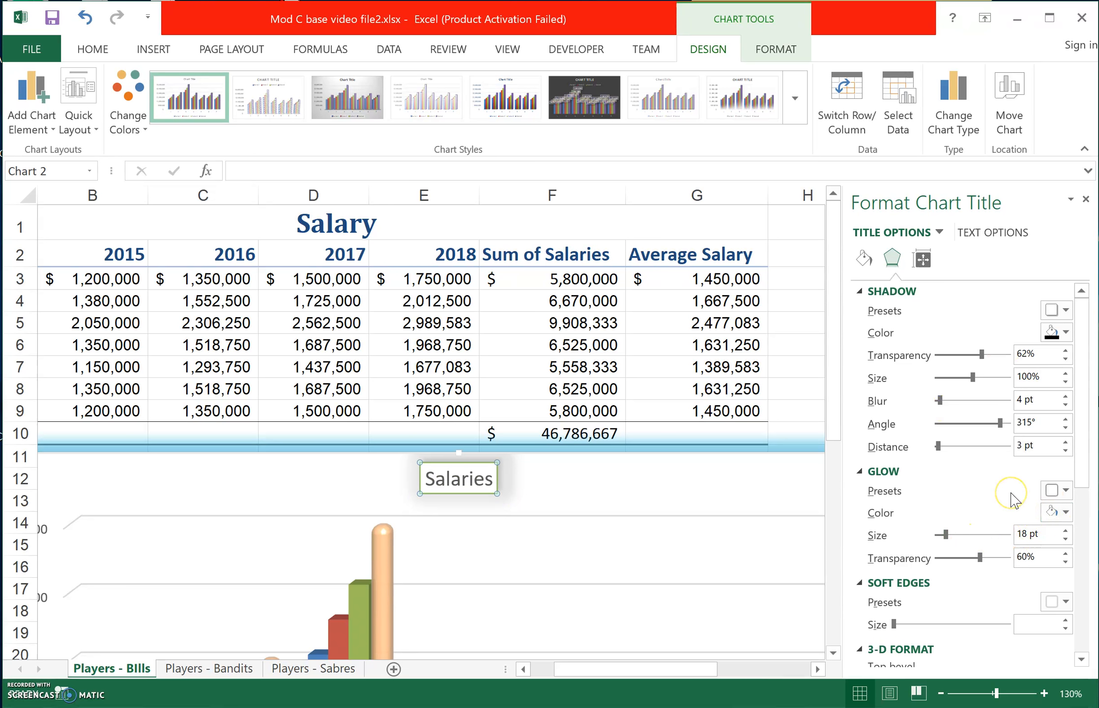
click(1059, 490)
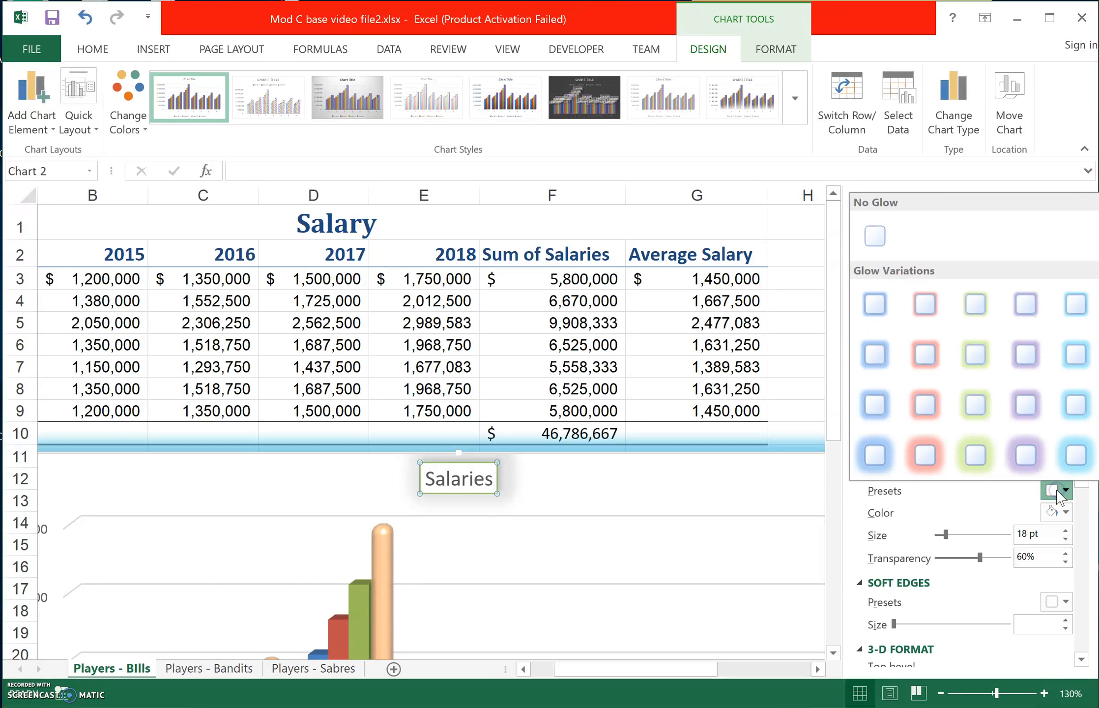
click(869, 243)
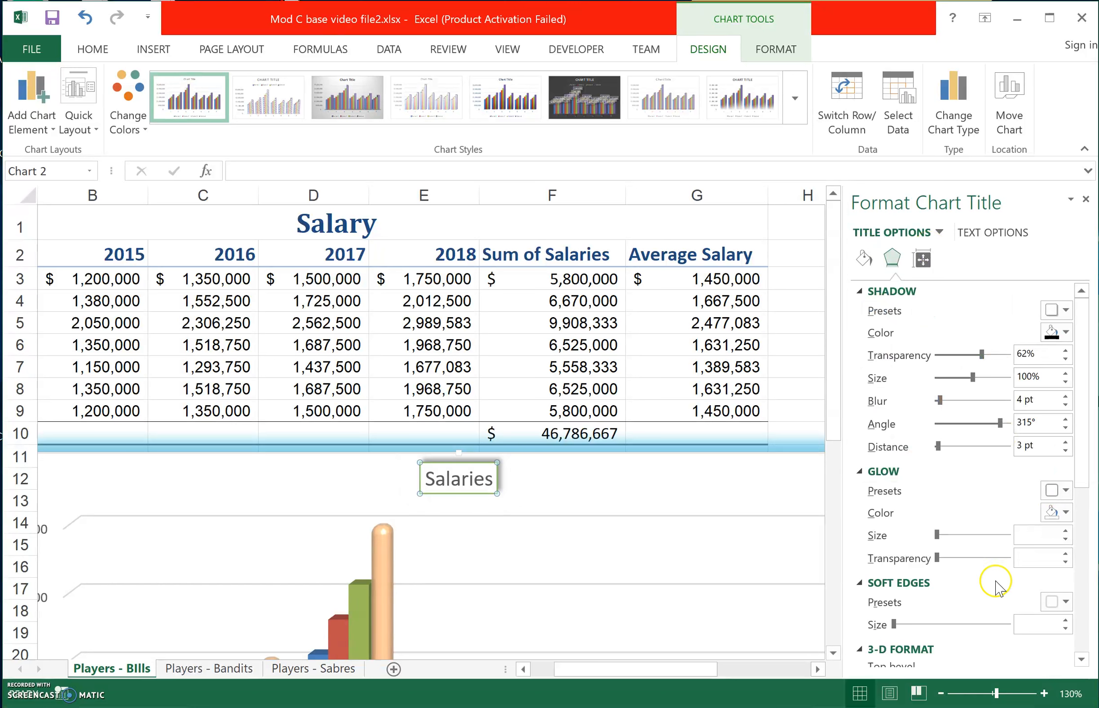
Try a top bevel preset and a dark standard material in the chart title's 3-D format.
scroll(1069, 543, down, 6)
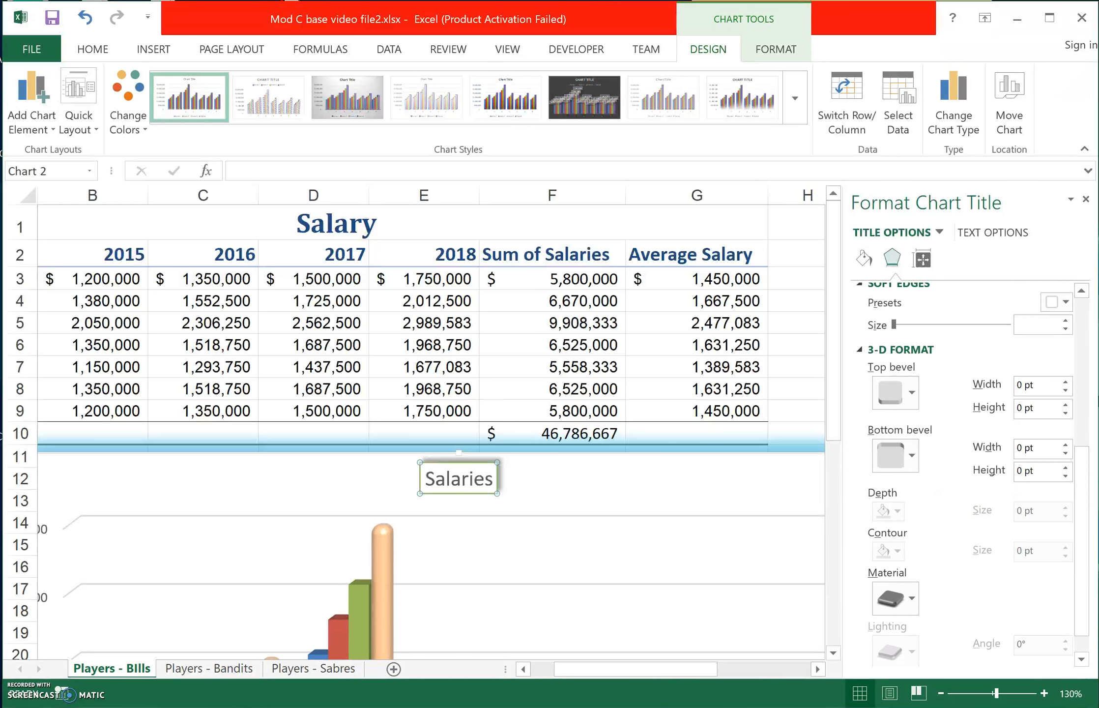
click(912, 392)
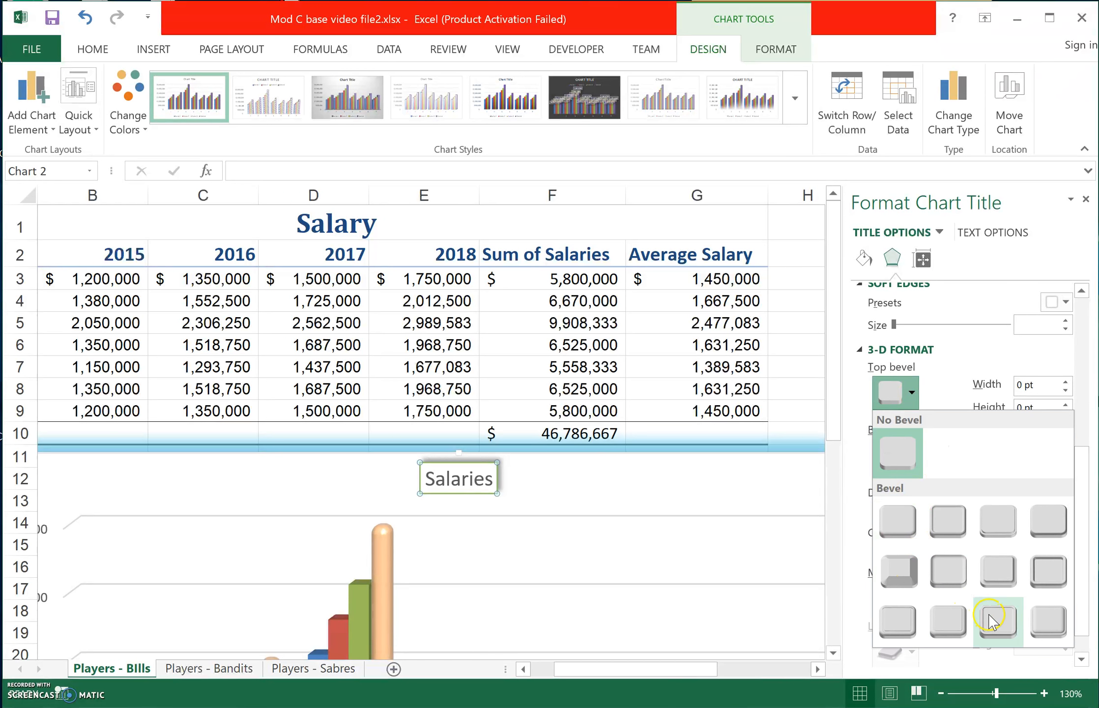
click(1055, 576)
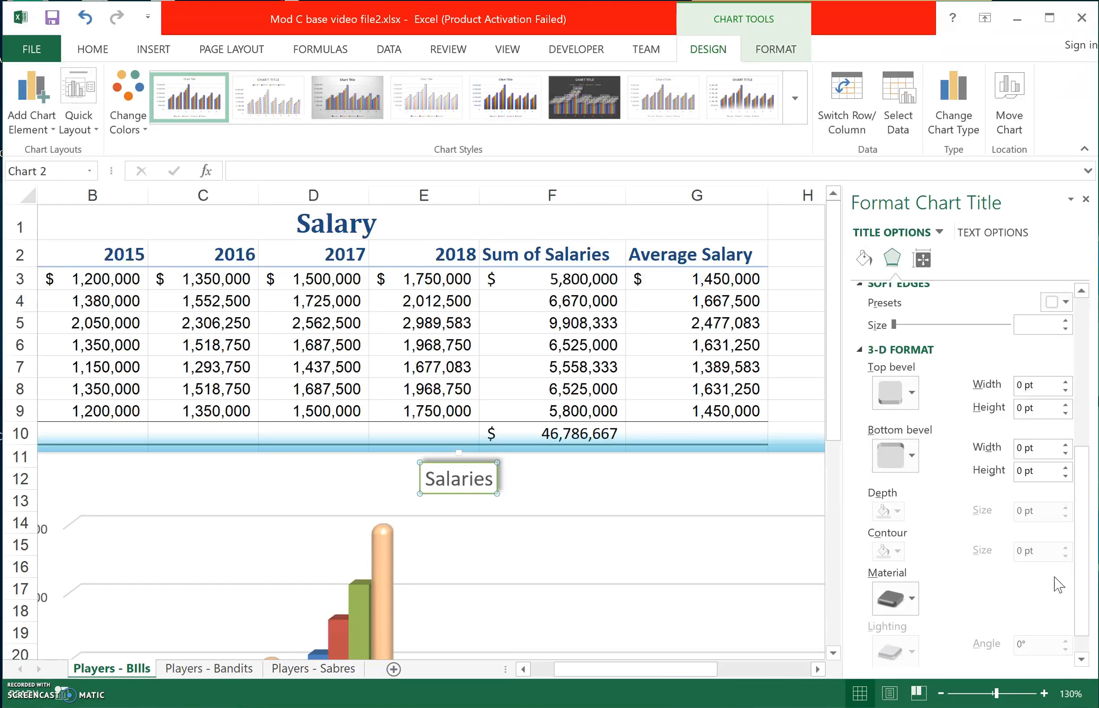
click(912, 598)
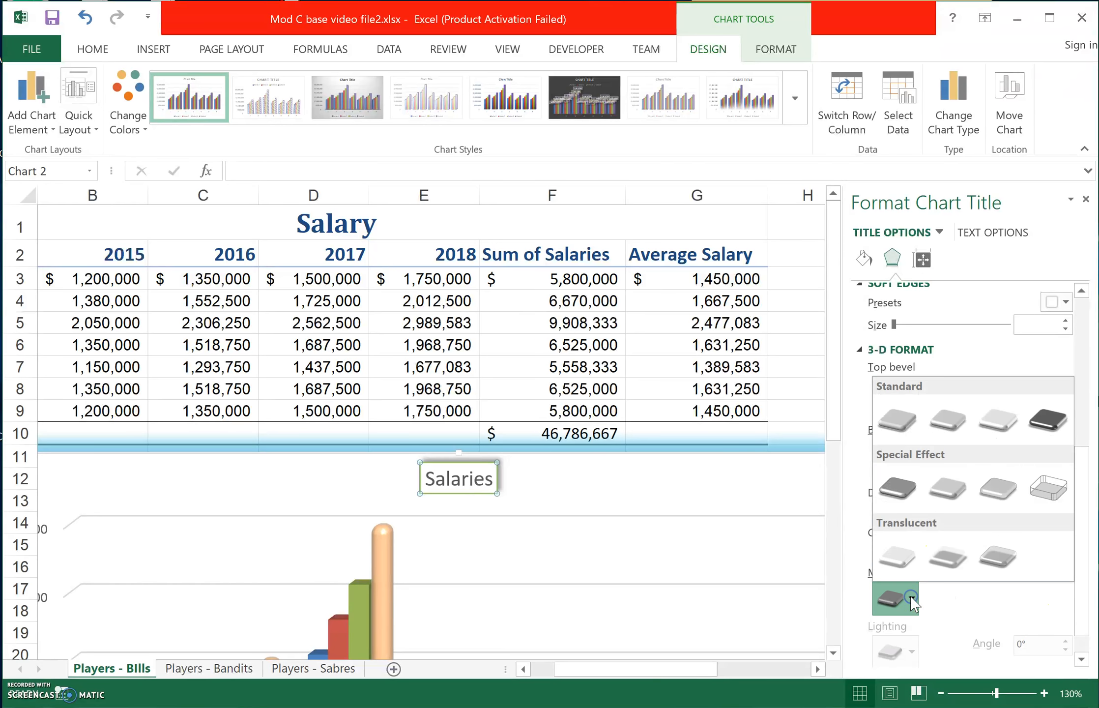
click(1048, 418)
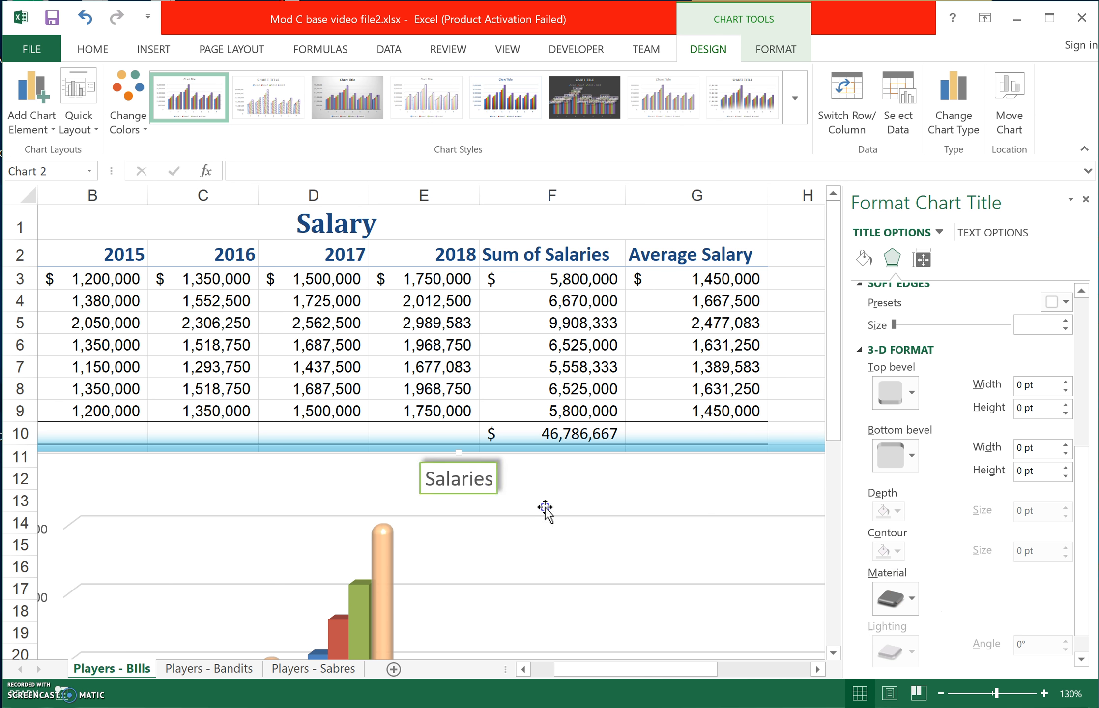
Examine the 3-D format settings of the 2018 data series for comparison with the chart title.
click(545, 509)
click(388, 571)
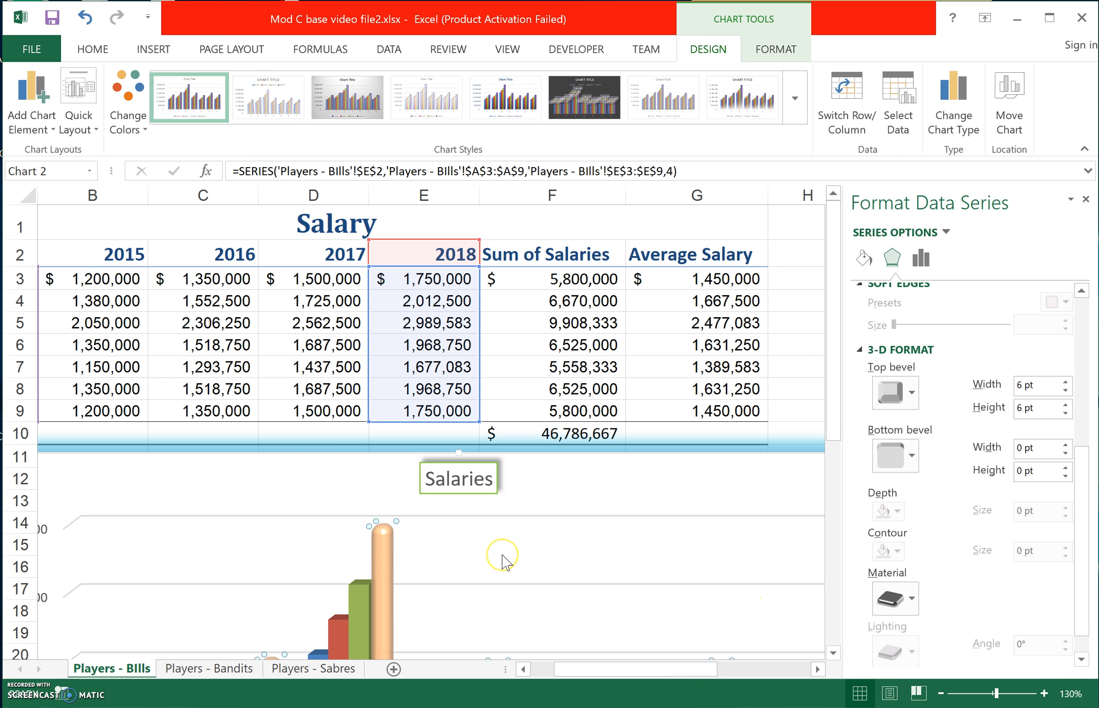
scroll(502, 560, down, 2)
scroll(502, 561, down, 1)
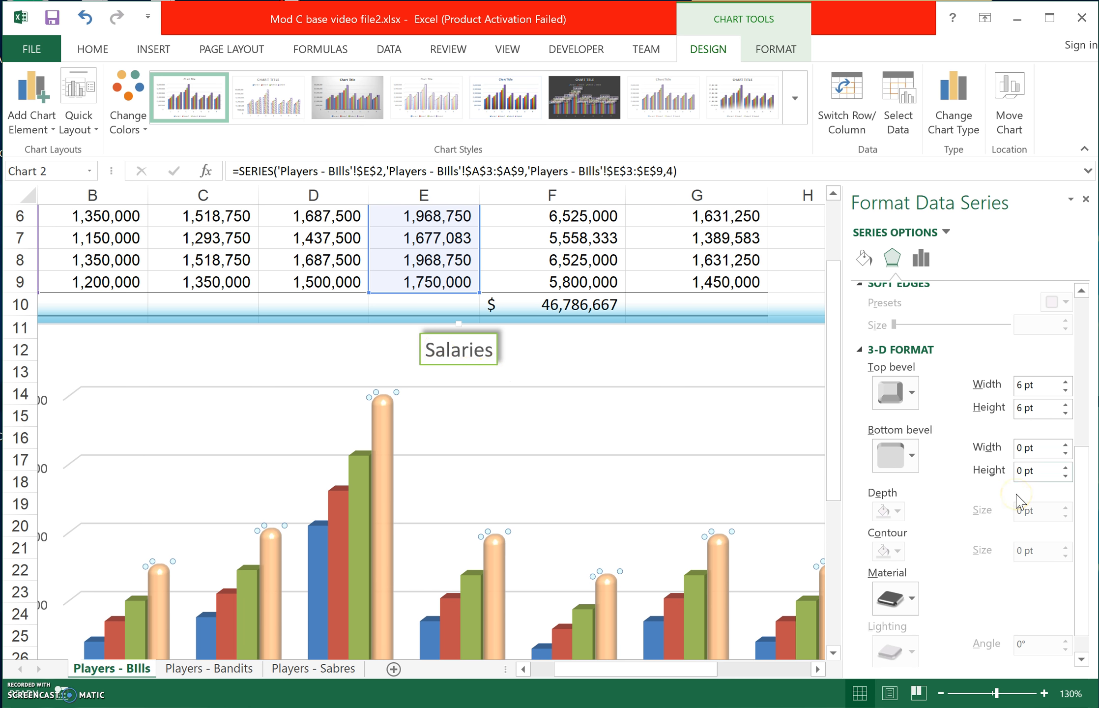
Adjust the chart title's shadow to a 310° angle and 13 pt distance.
click(473, 352)
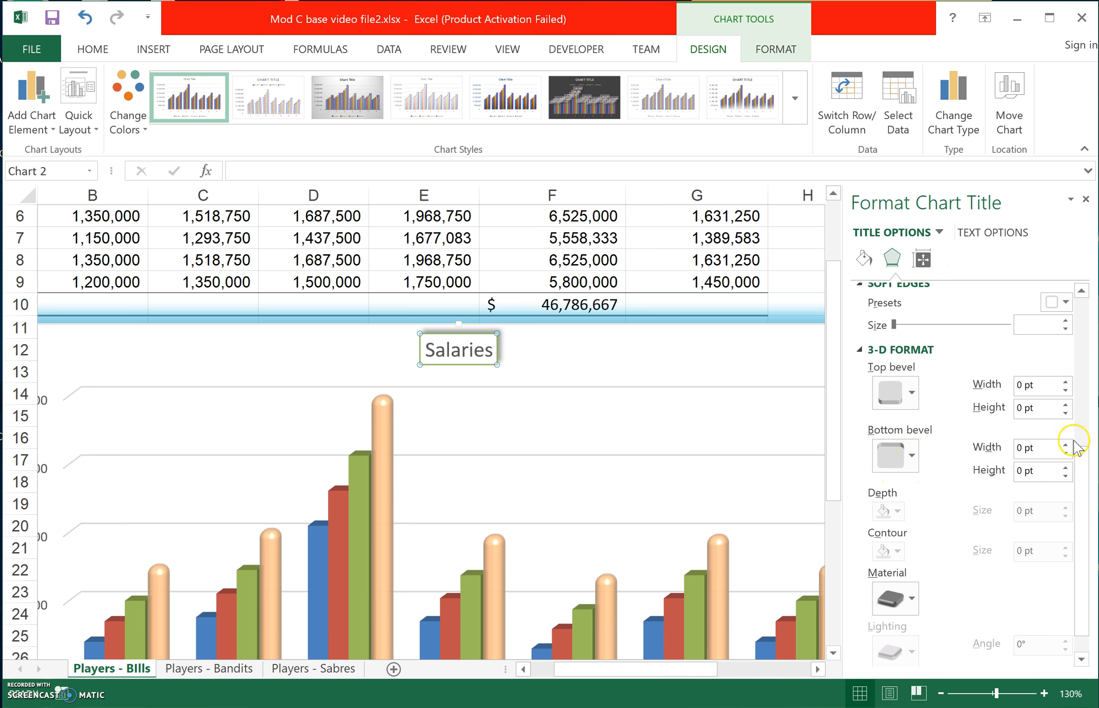
drag(1087, 466, 1095, 335)
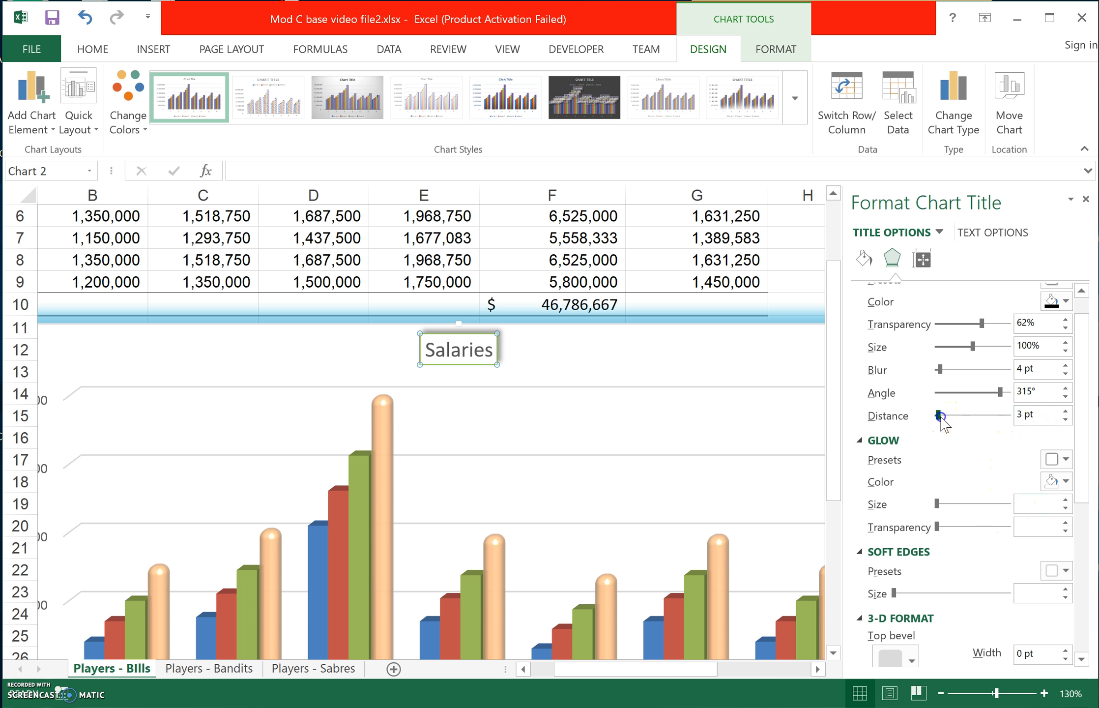
mouse_move(965, 417)
mouse_down()
mouse_move(974, 416)
mouse_move(916, 422)
mouse_move(983, 419)
mouse_up()
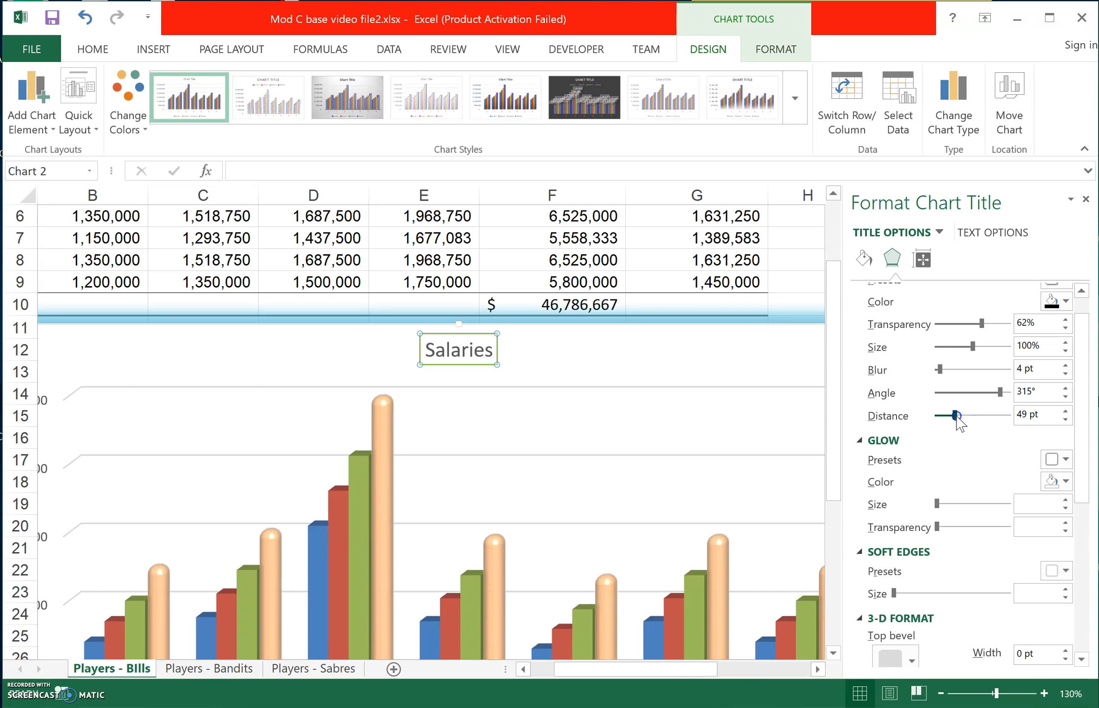
drag(943, 416, 941, 416)
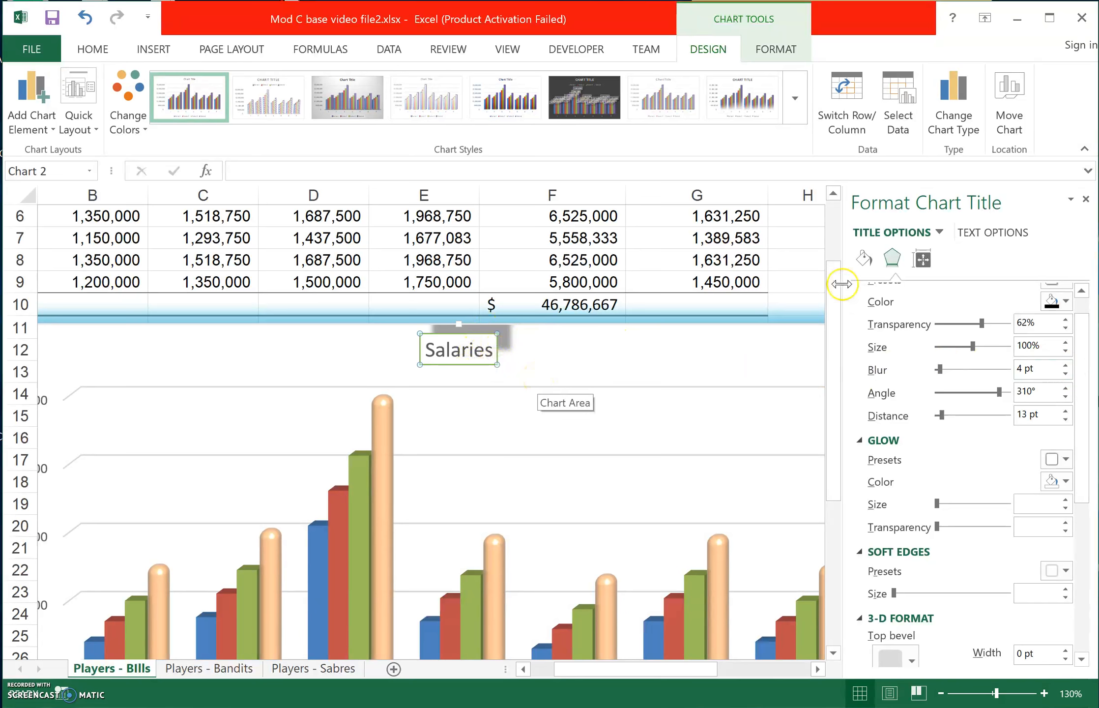
Change the chart title's solid text fill to a dark red theme color.
click(982, 234)
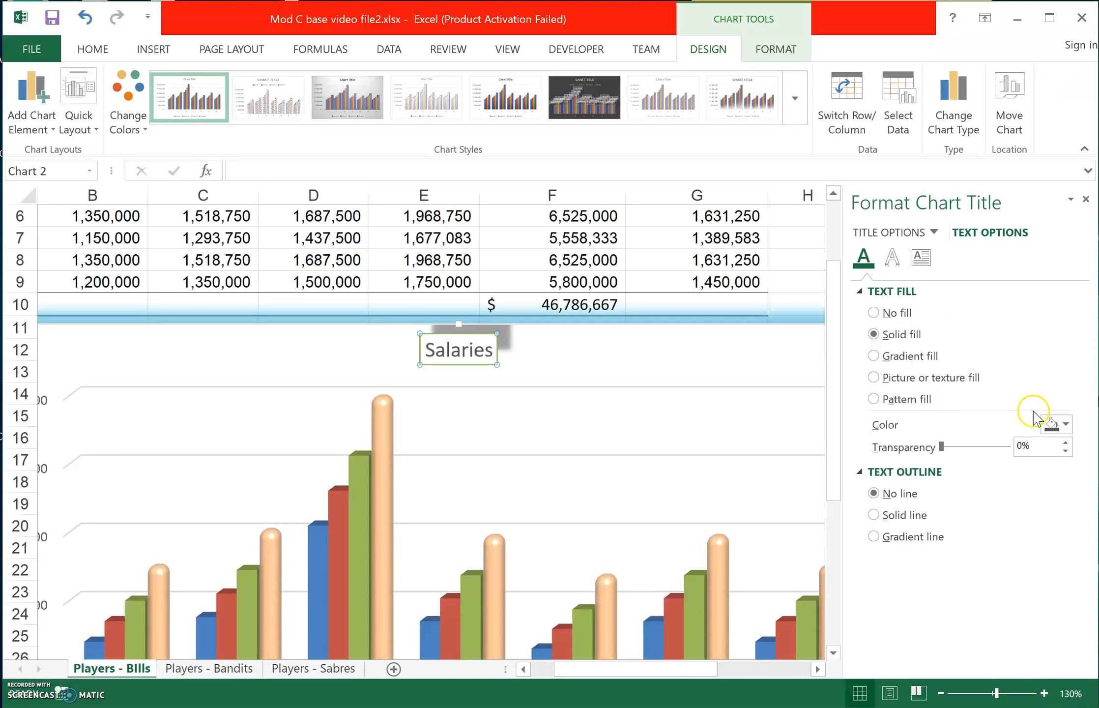
click(1065, 424)
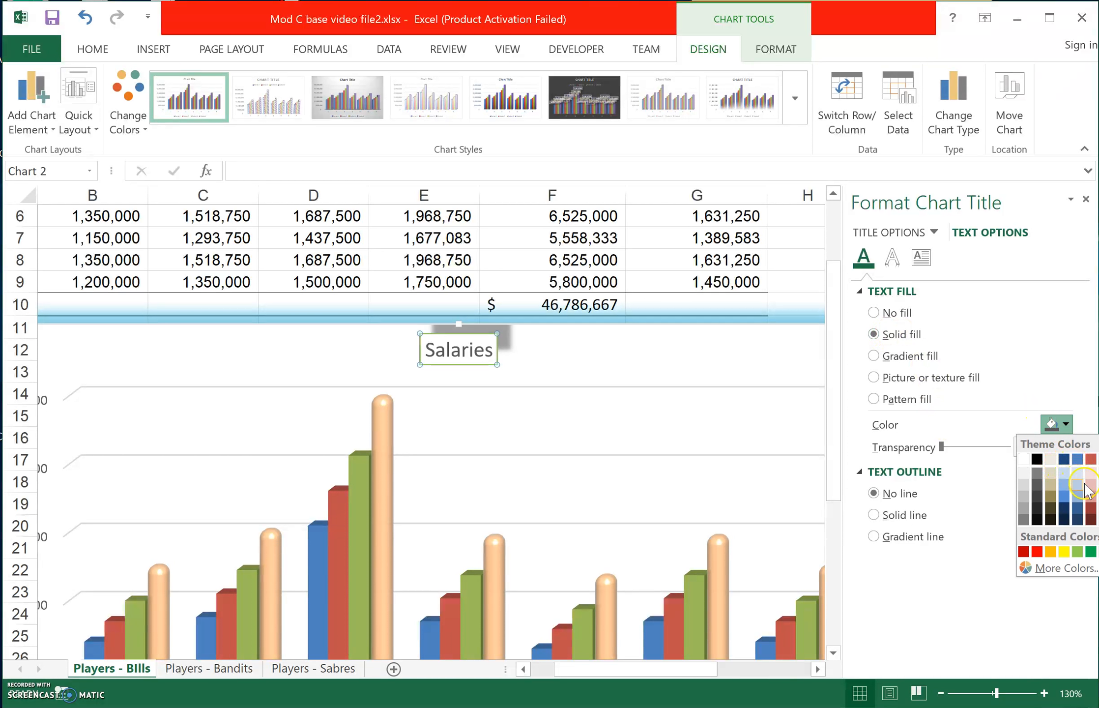
click(1090, 508)
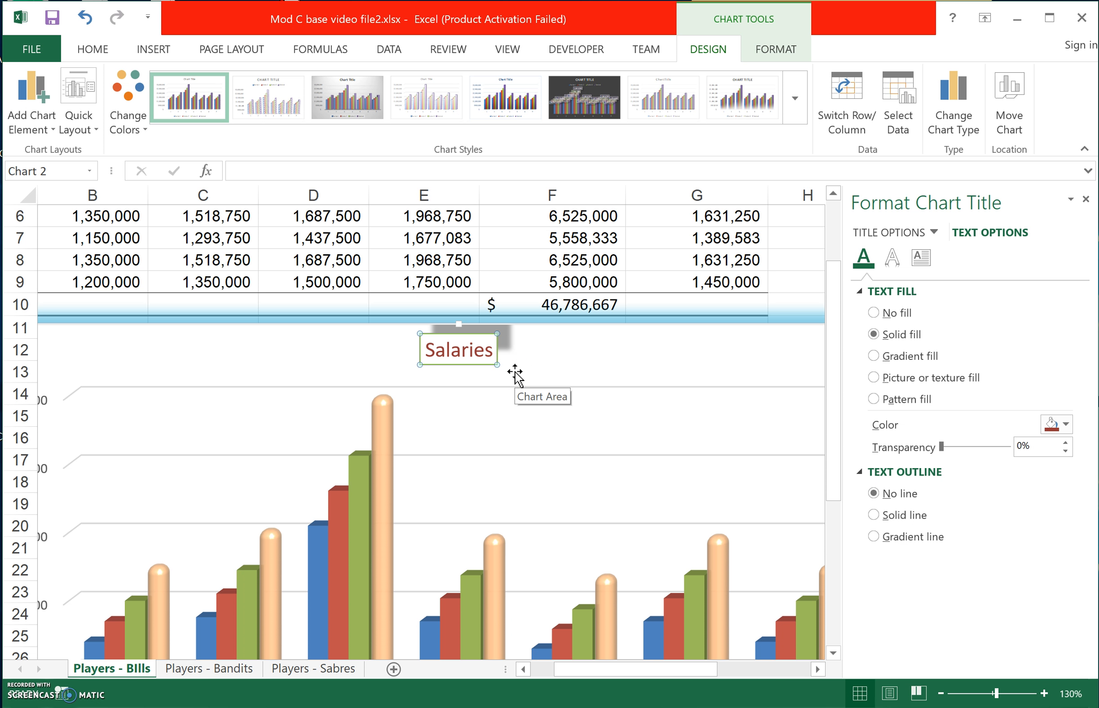
click(638, 387)
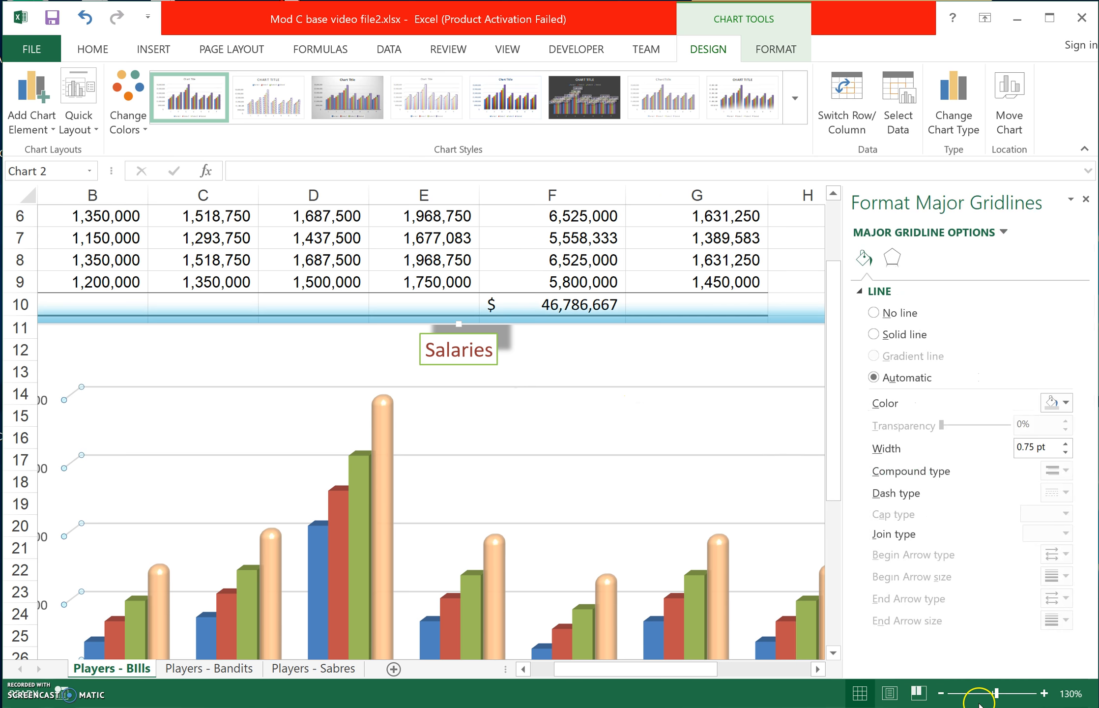
Set the vertical value axis's maximum bound to 3500000 and its major unit to 250000.
click(942, 693)
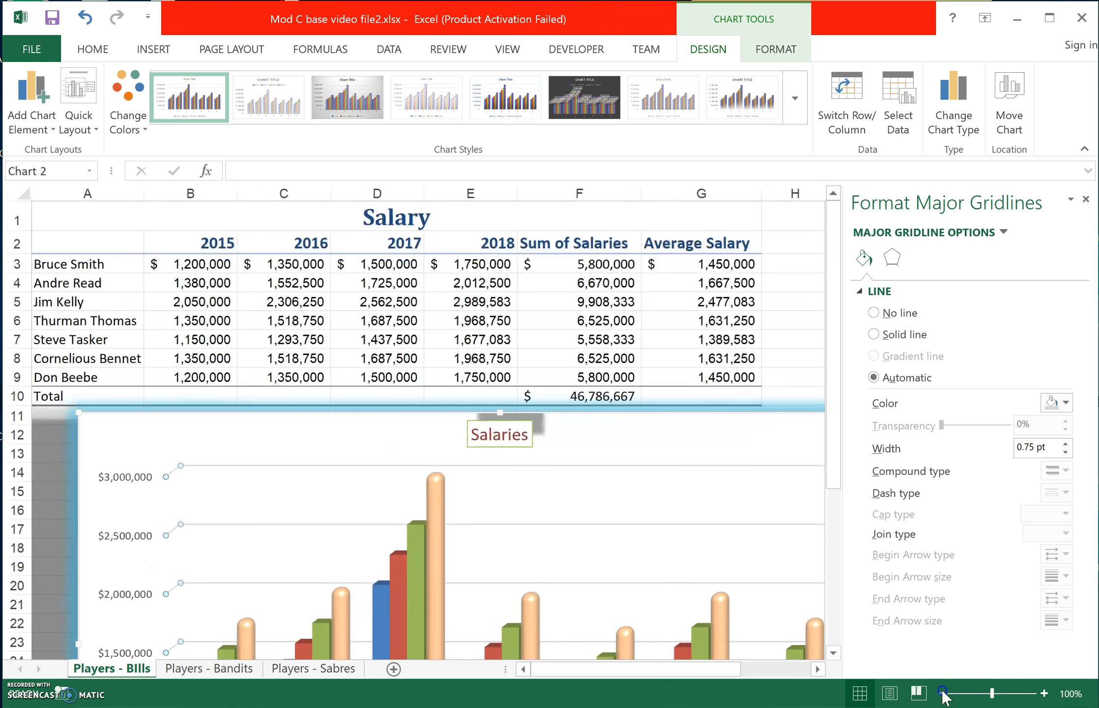
scroll(690, 445, down, 2)
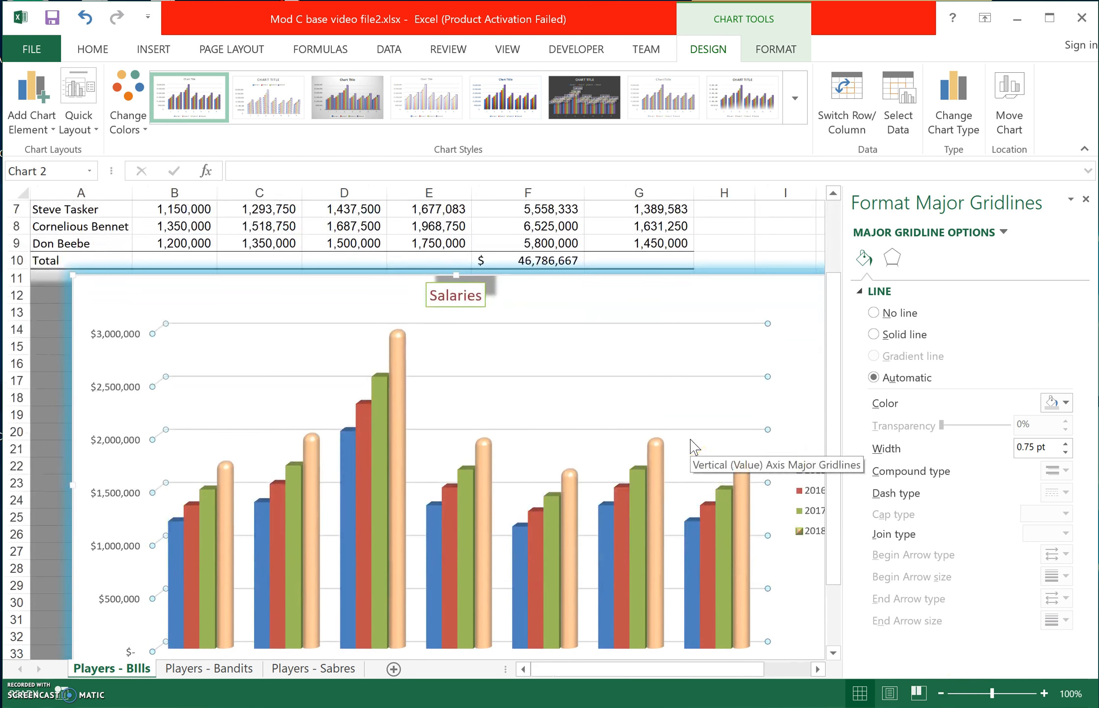
click(123, 389)
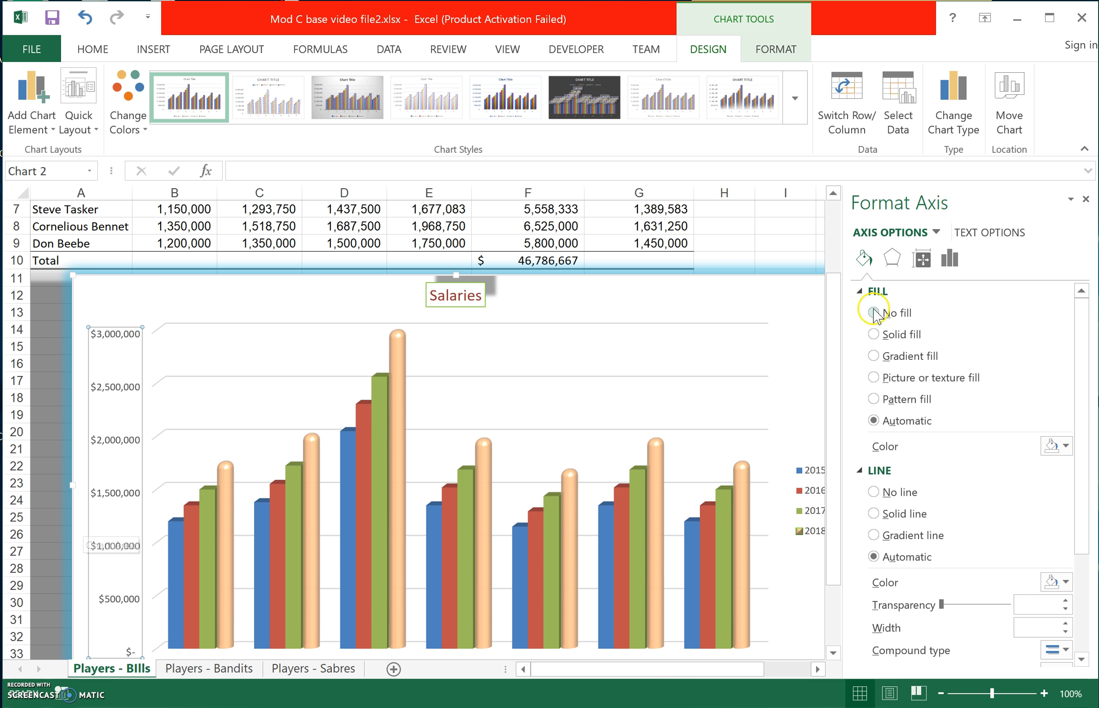
click(950, 260)
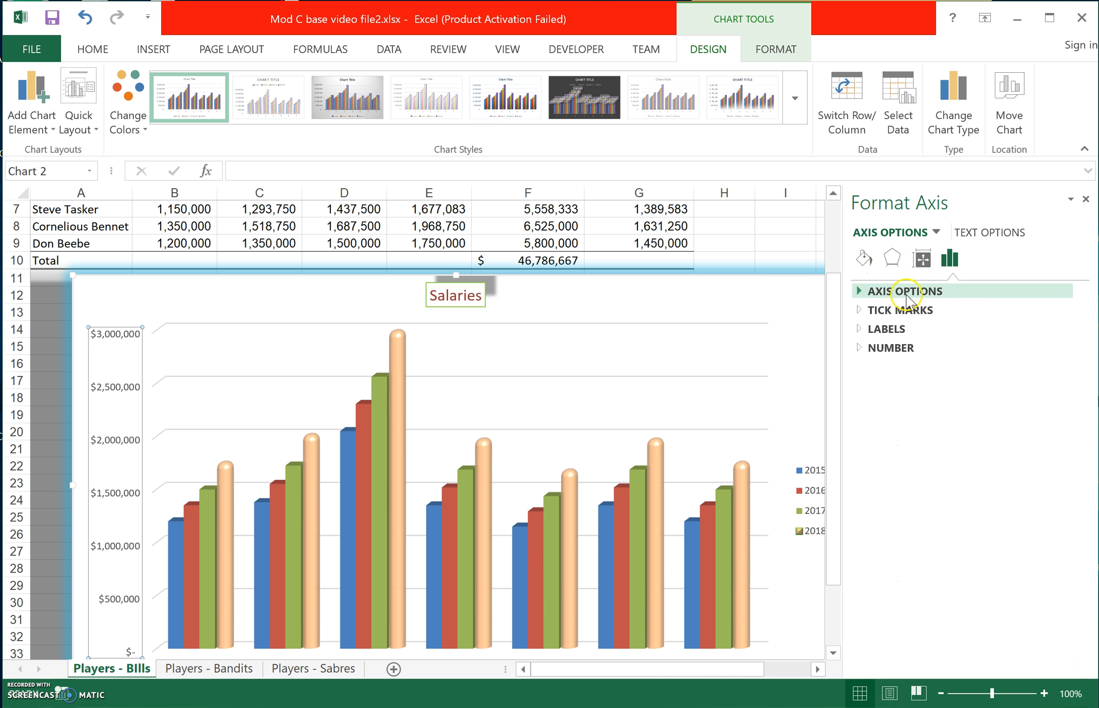
click(857, 291)
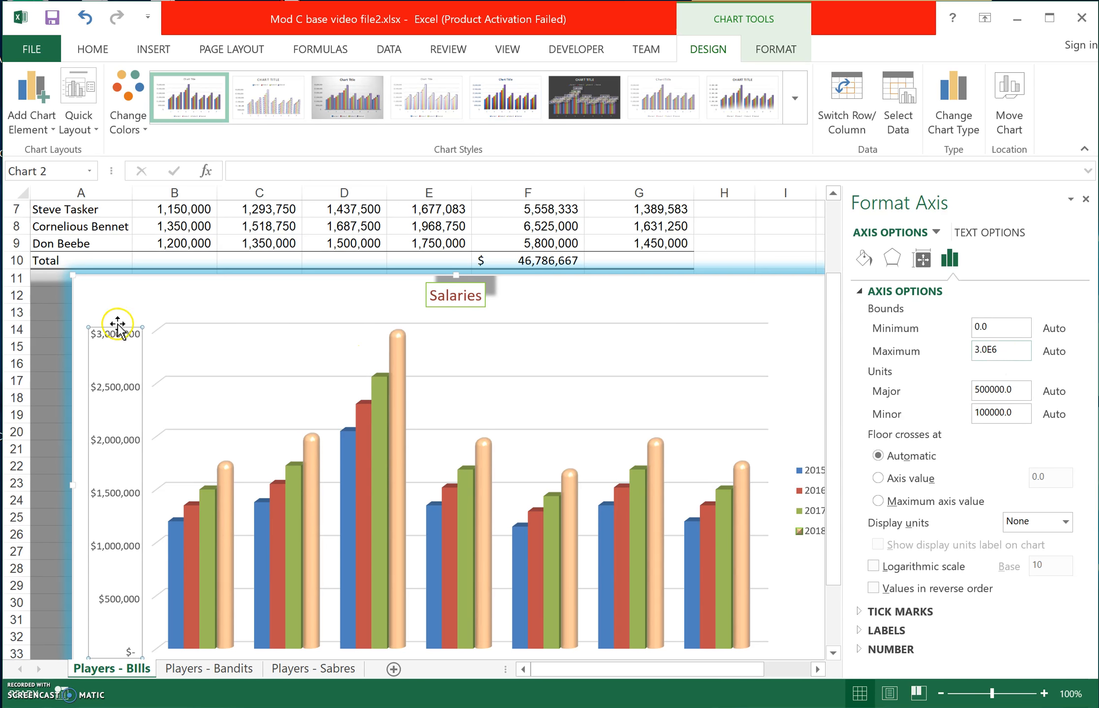
drag(1008, 348, 967, 350)
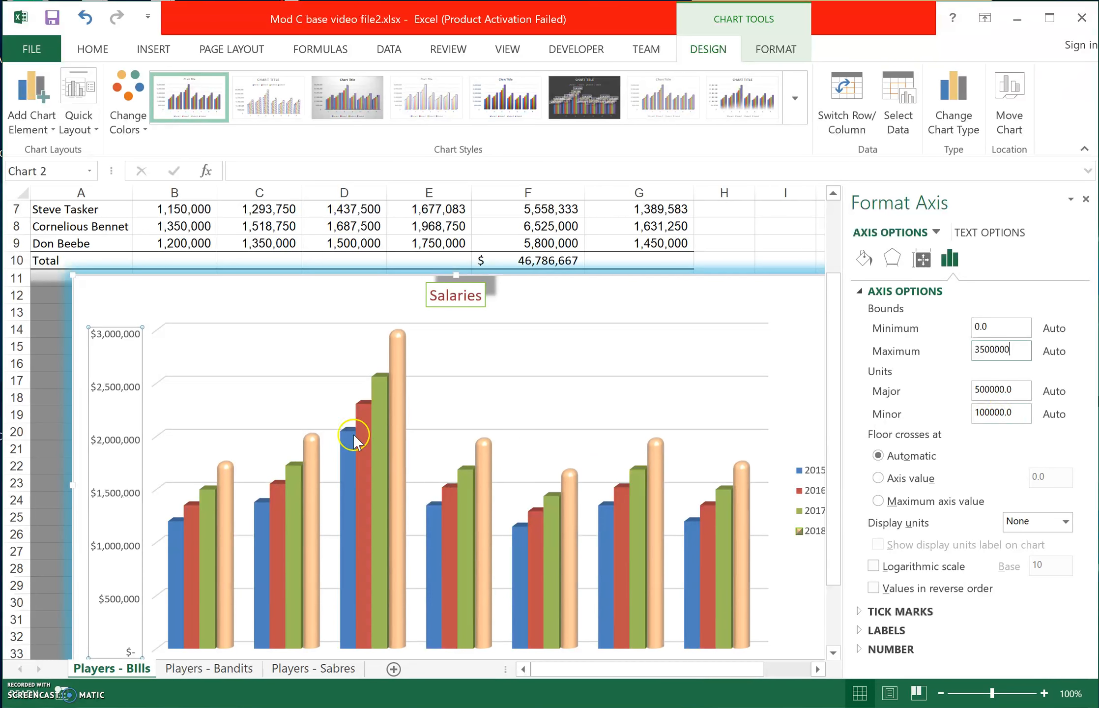
click(988, 393)
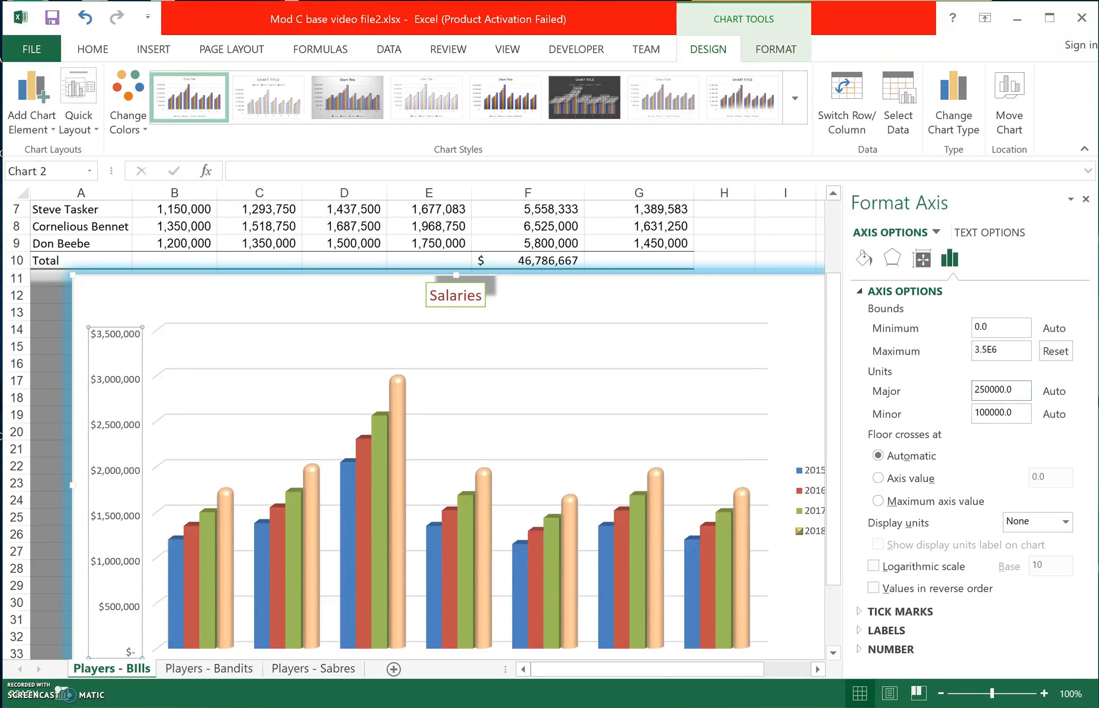
click(1017, 413)
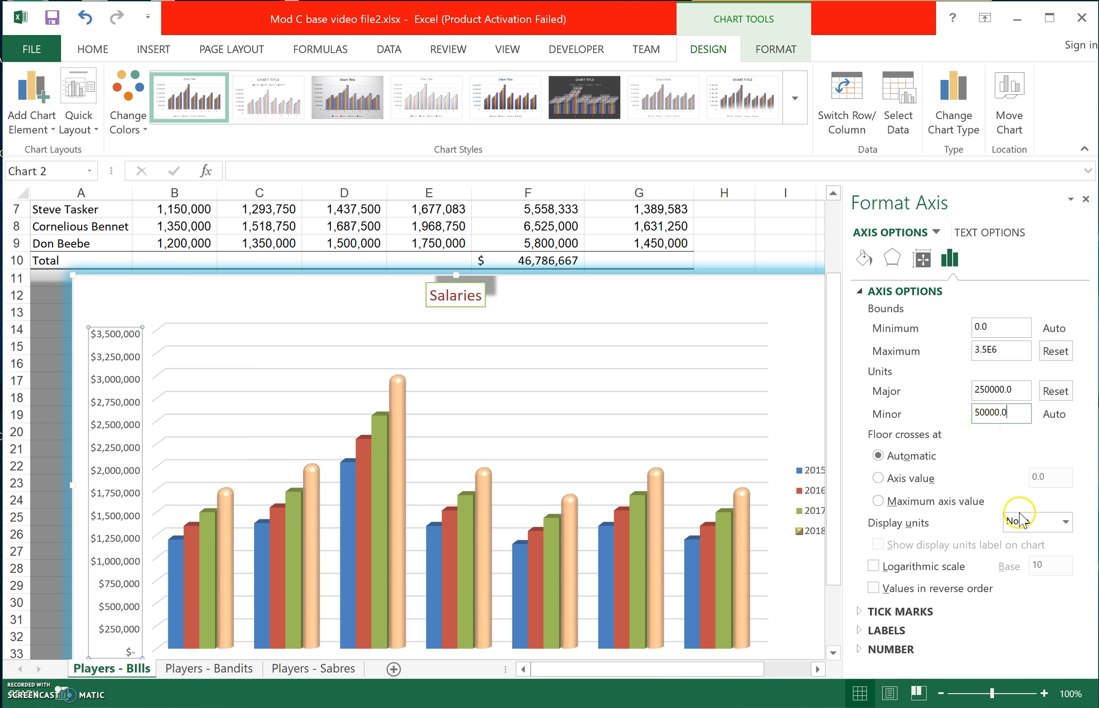
Examine the value axis's display units, tick mark, label position and number category options and the rescaled chart.
click(1064, 521)
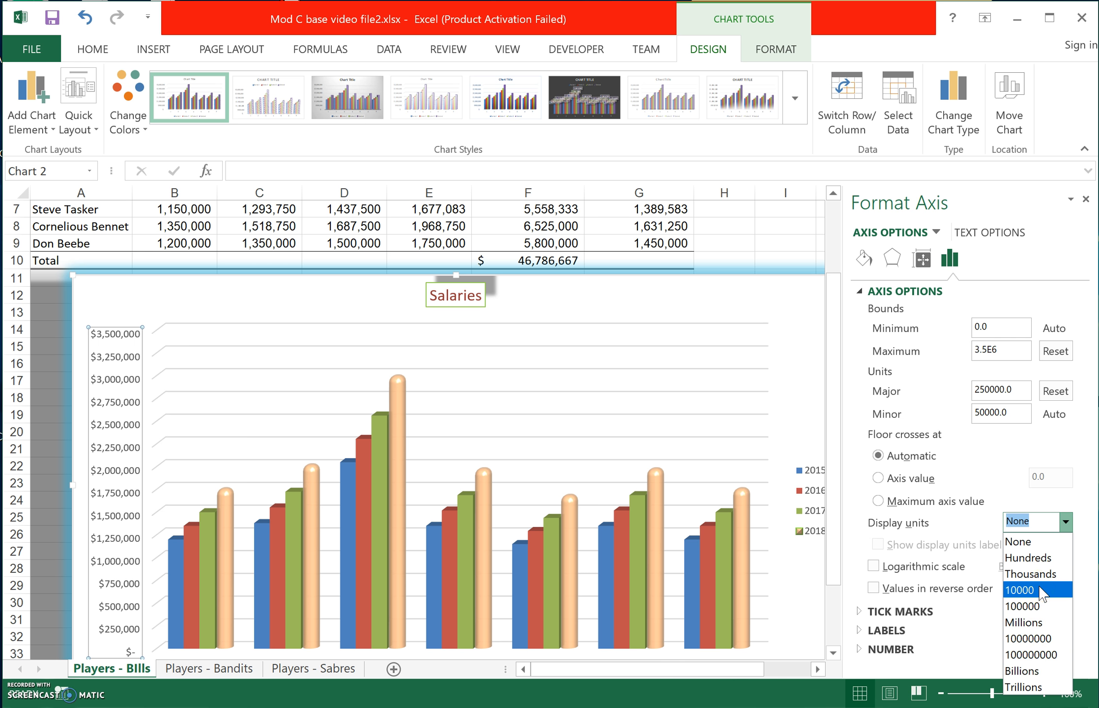
click(939, 439)
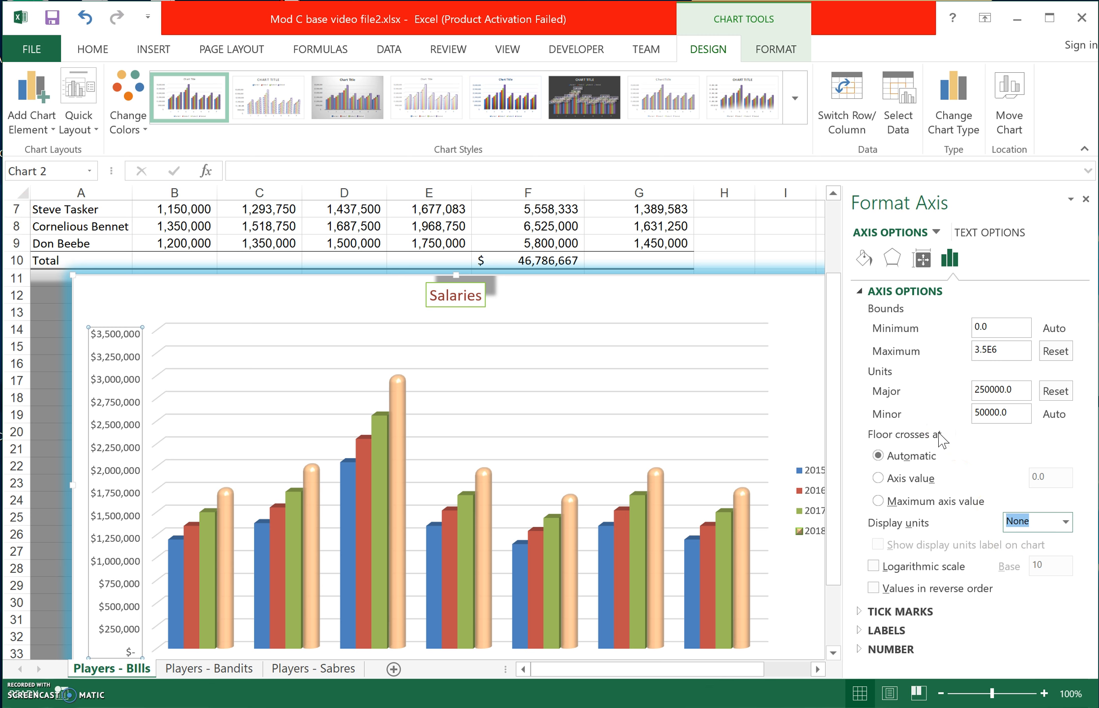
click(879, 612)
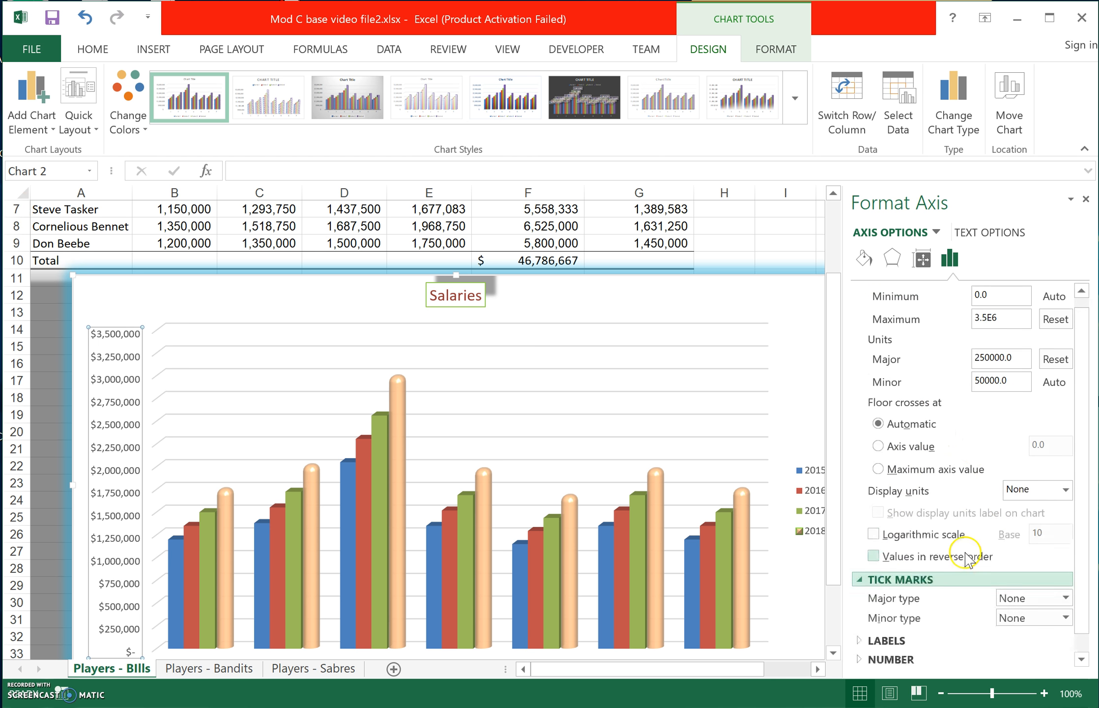
click(1065, 597)
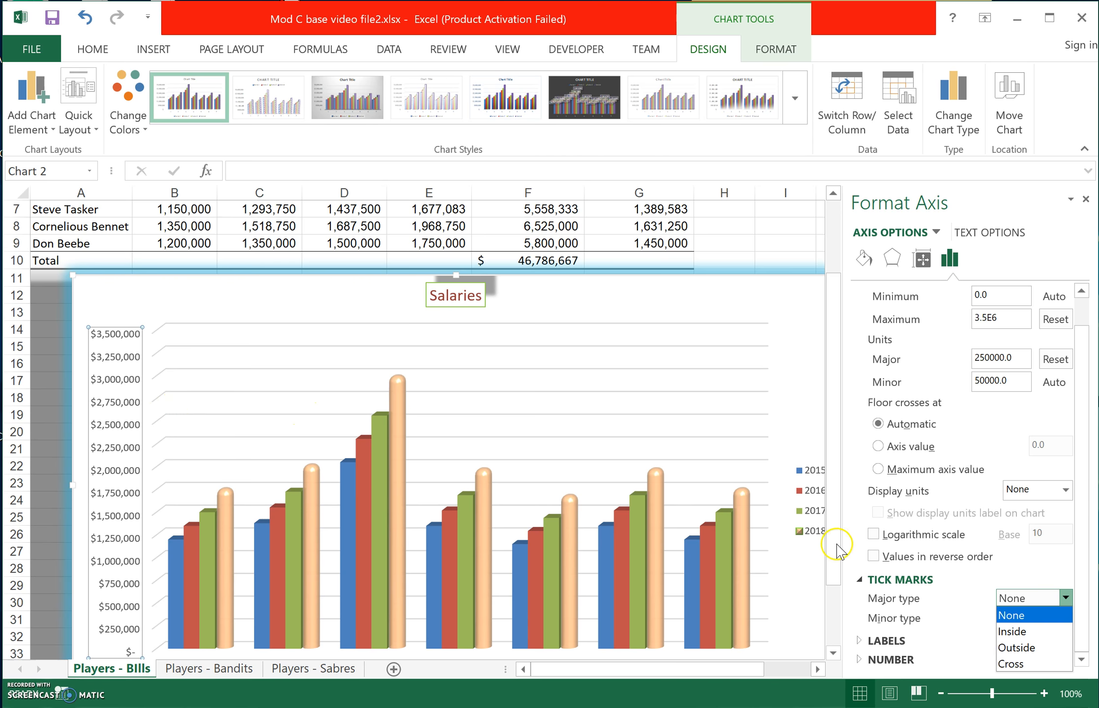
click(877, 640)
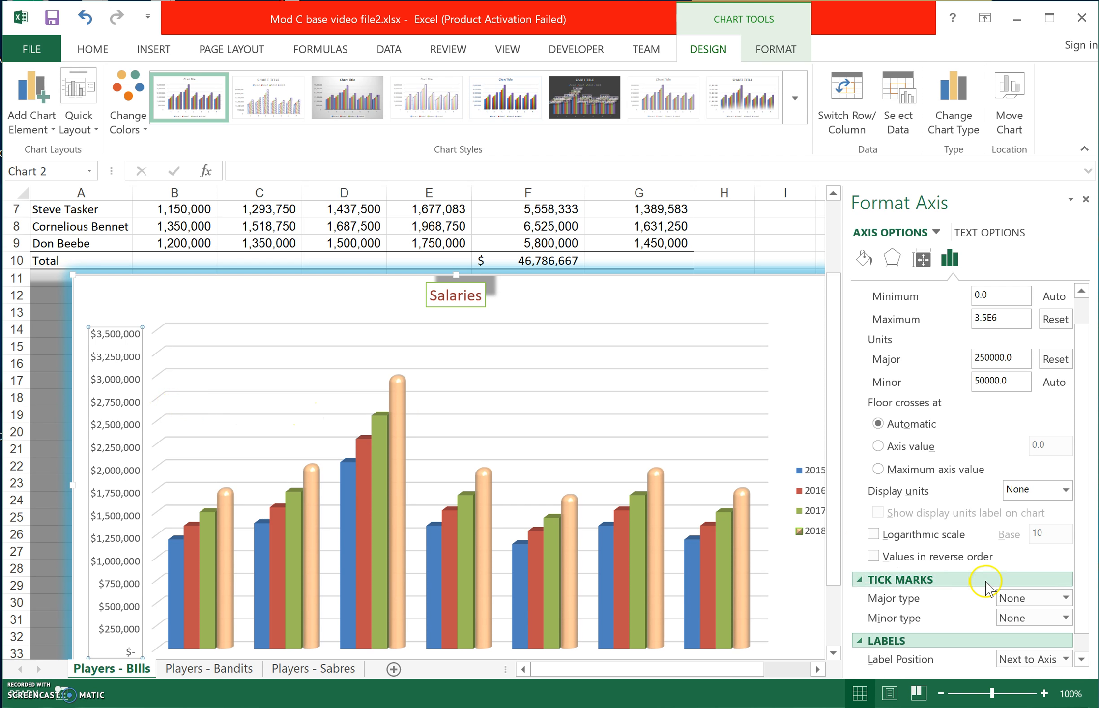
scroll(986, 582, down, 1)
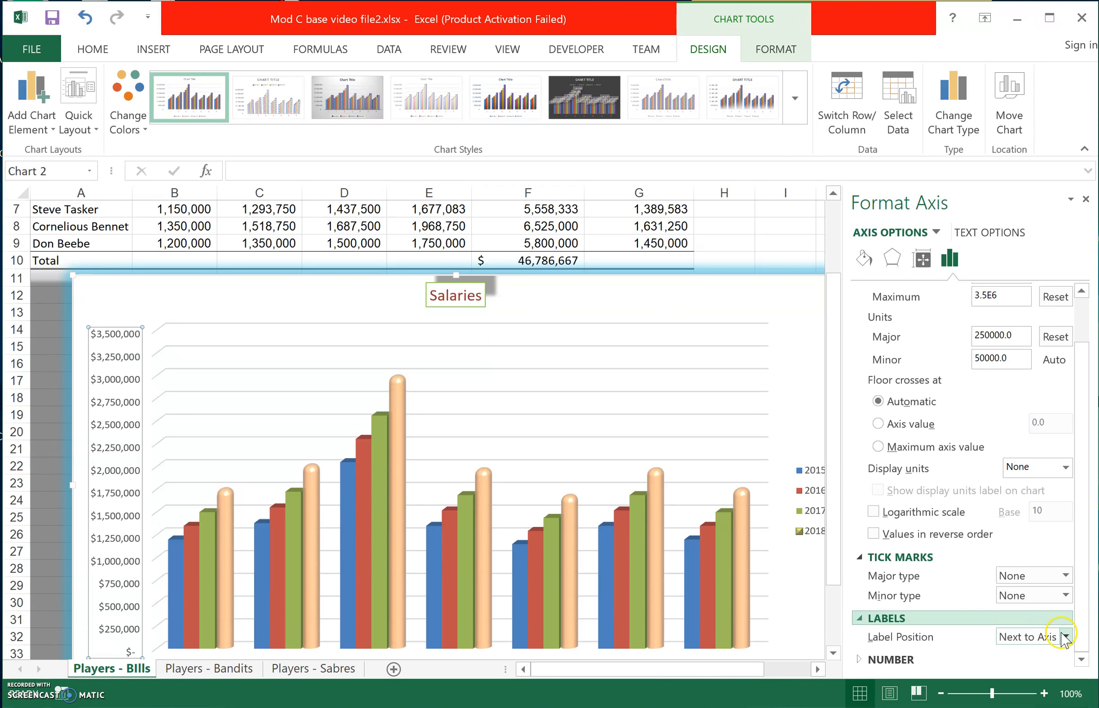
click(887, 658)
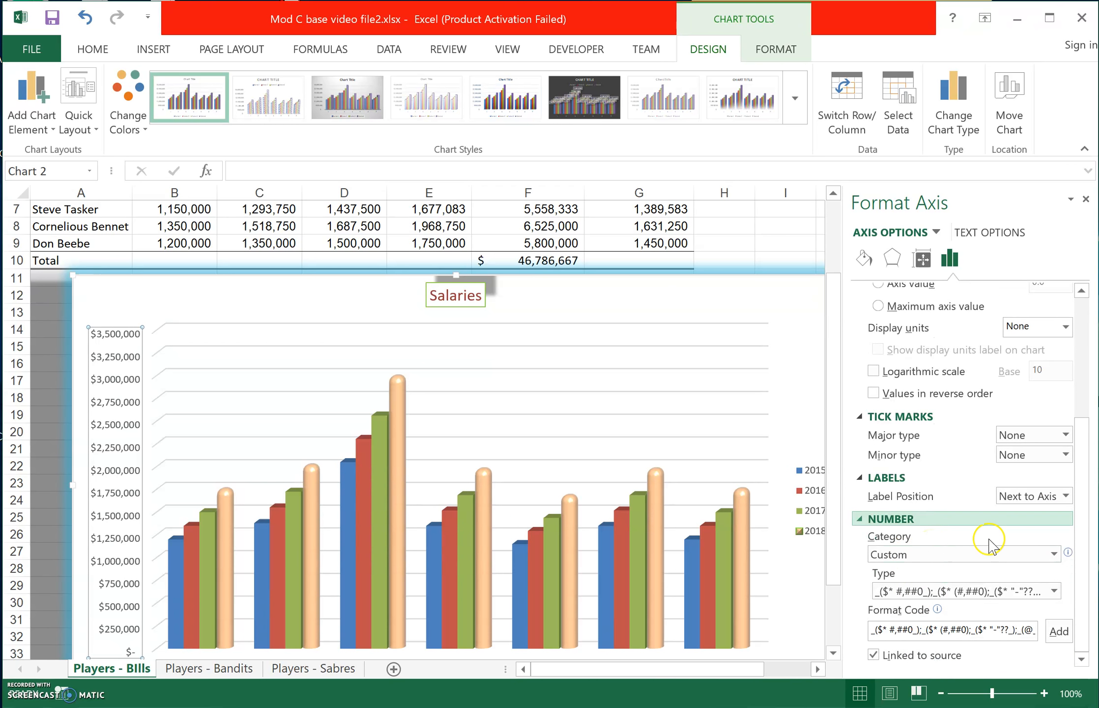
click(1054, 553)
click(910, 588)
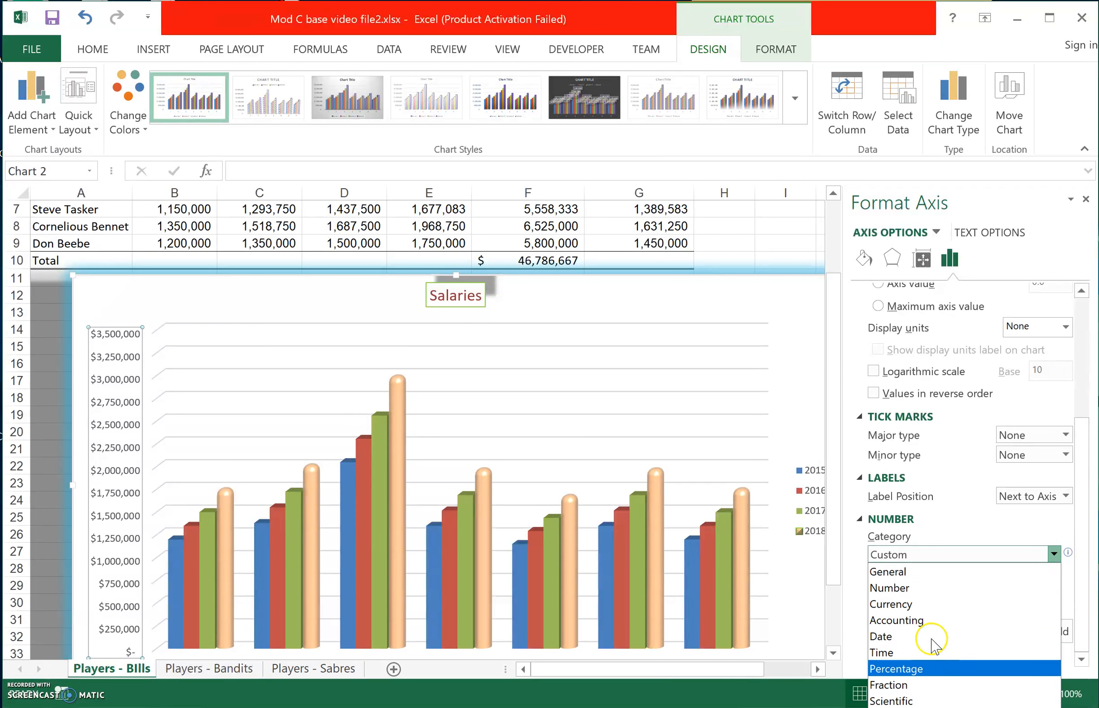
click(926, 515)
click(927, 519)
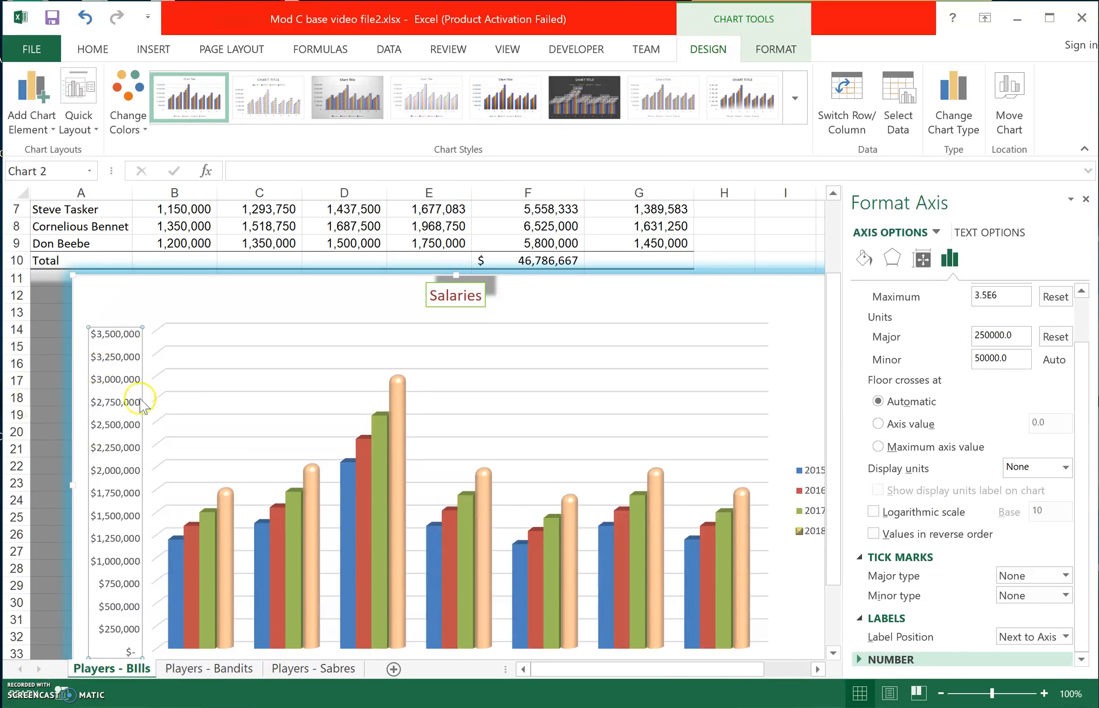
scroll(155, 464, down, 2)
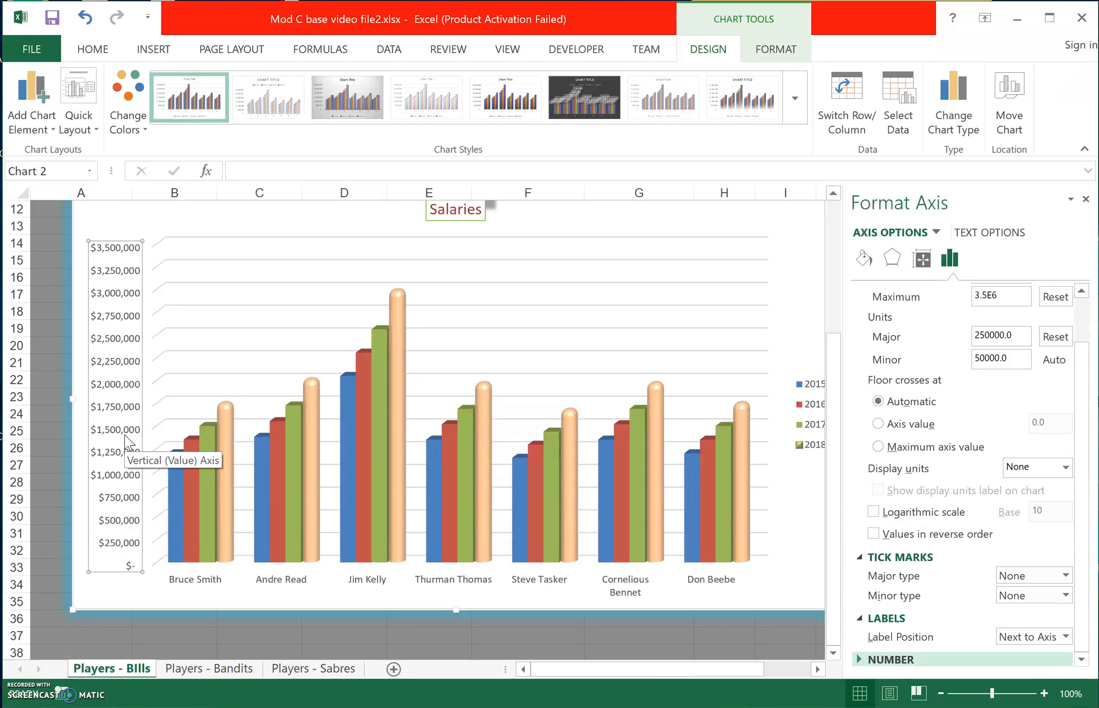
mouse_move(543, 449)
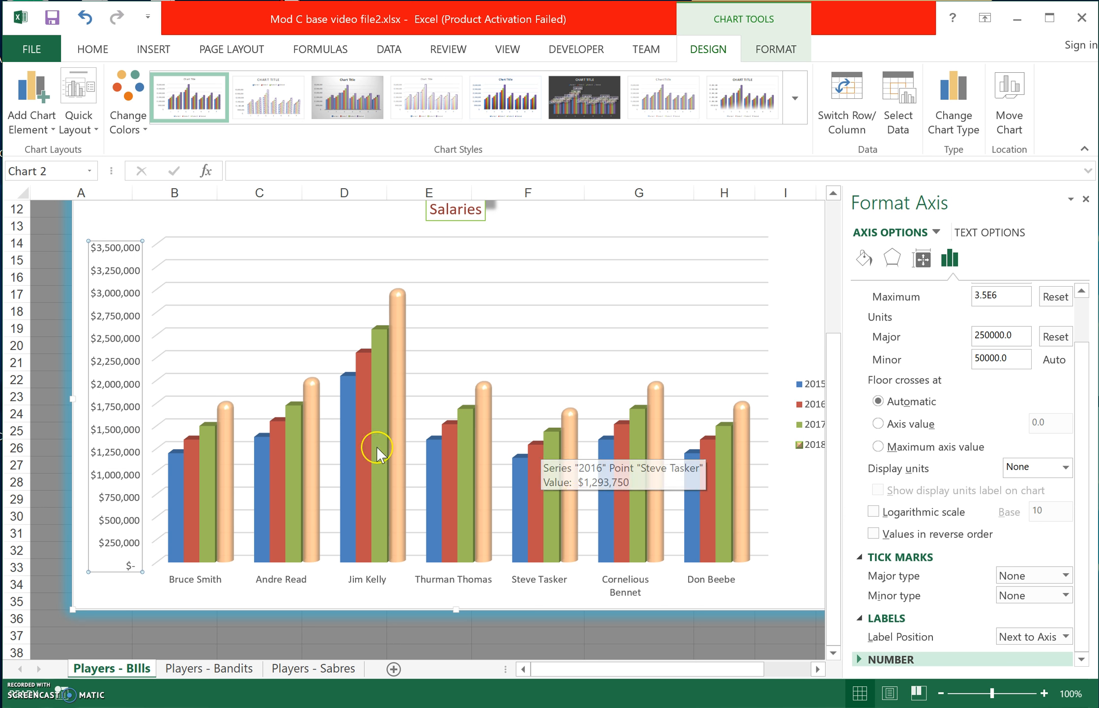
Extend the chart data range to ='Players - BIlls'!$A$2:$F$9 so it includes the Sum of Salaries column.
scroll(517, 342, up, 4)
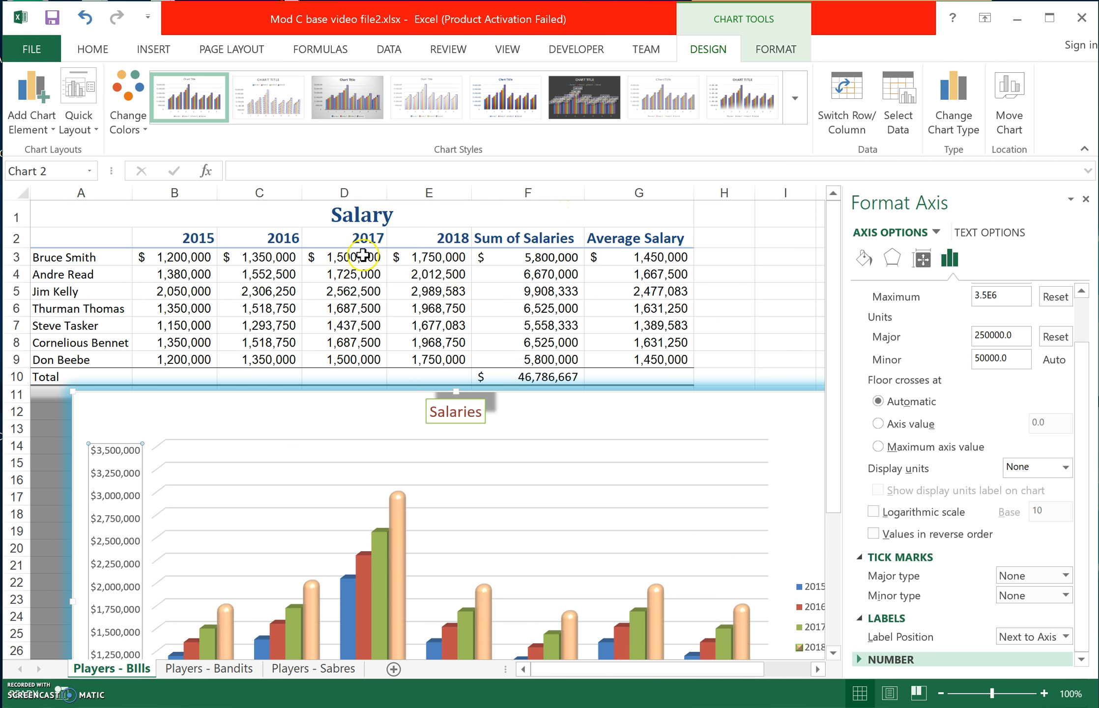
click(365, 410)
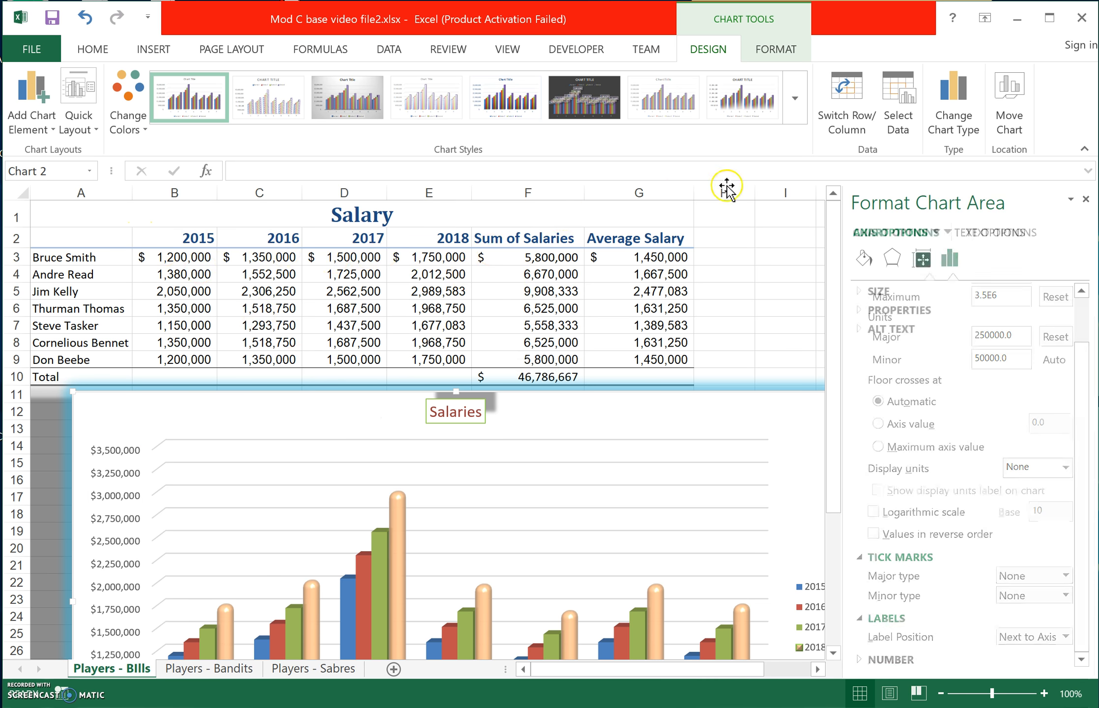
click(896, 124)
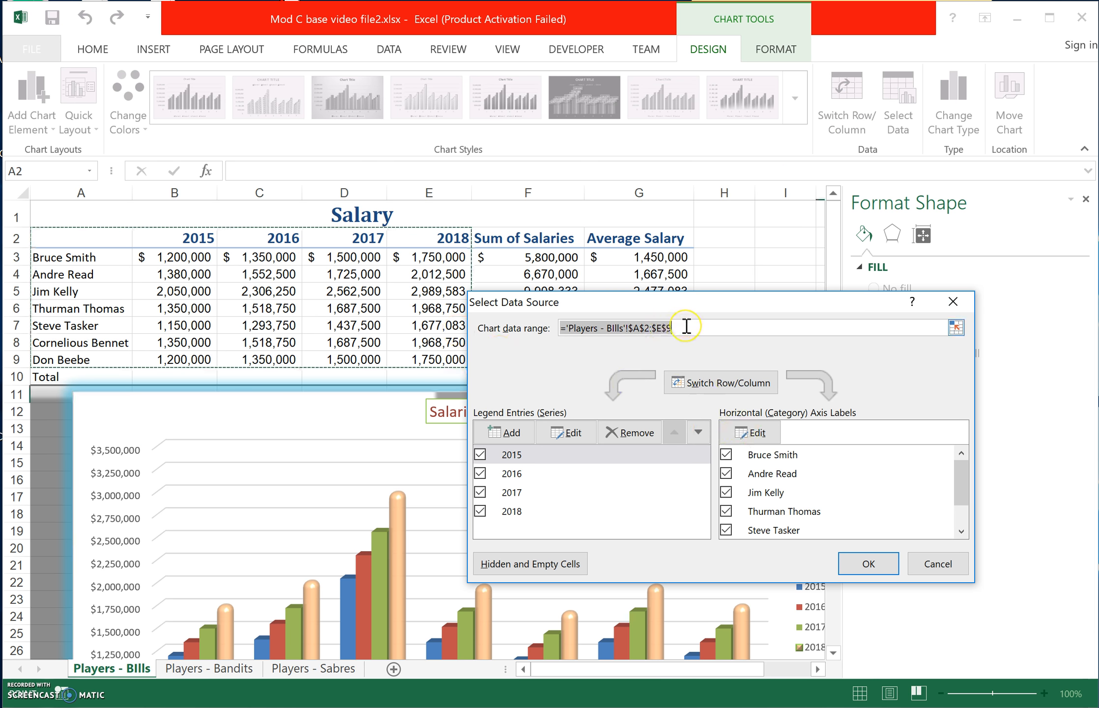
click(665, 327)
key(Left)
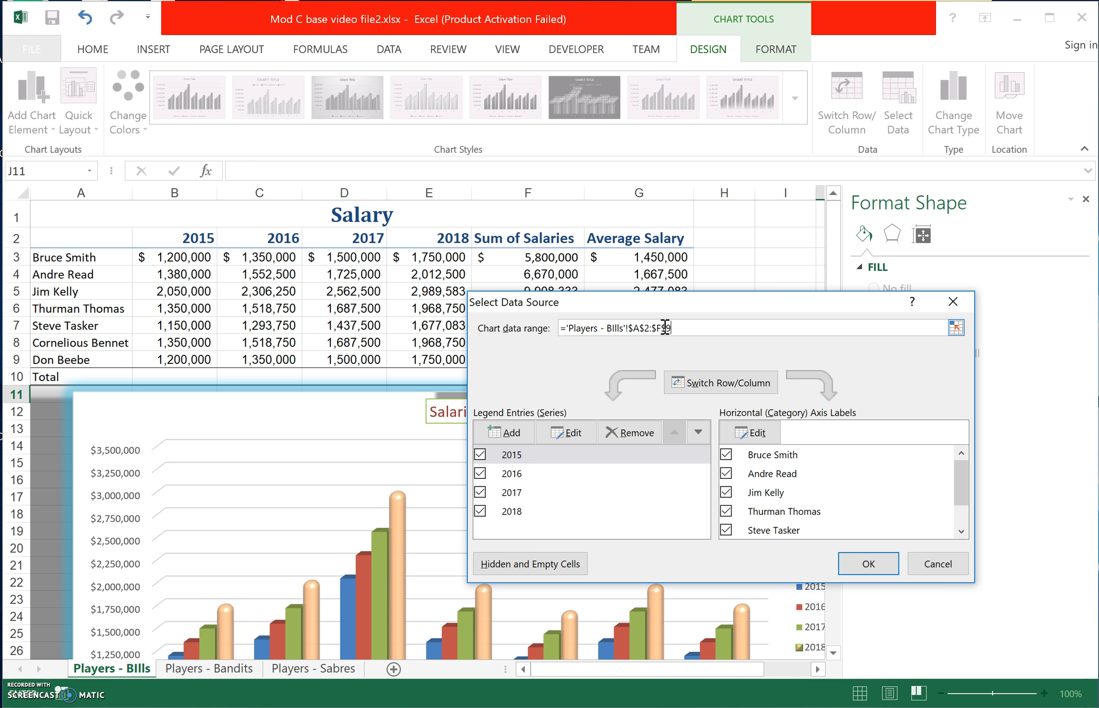
key(Return)
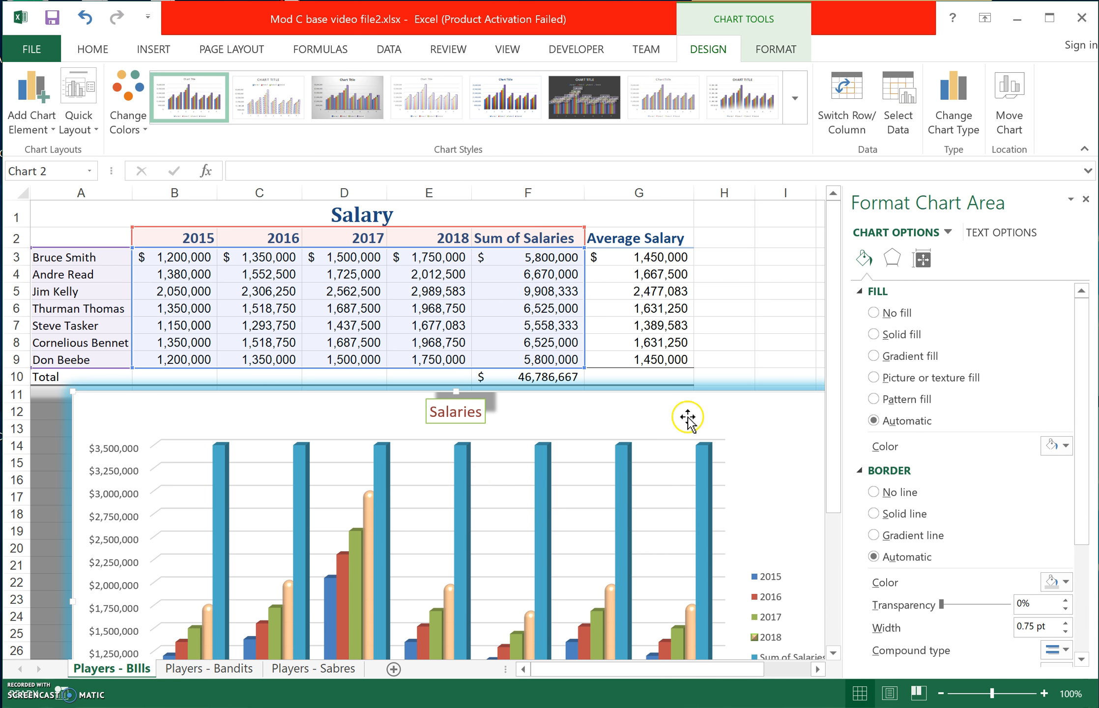
Change the chart type to a combo chart and set the 2018 series to Clustered Column.
click(942, 118)
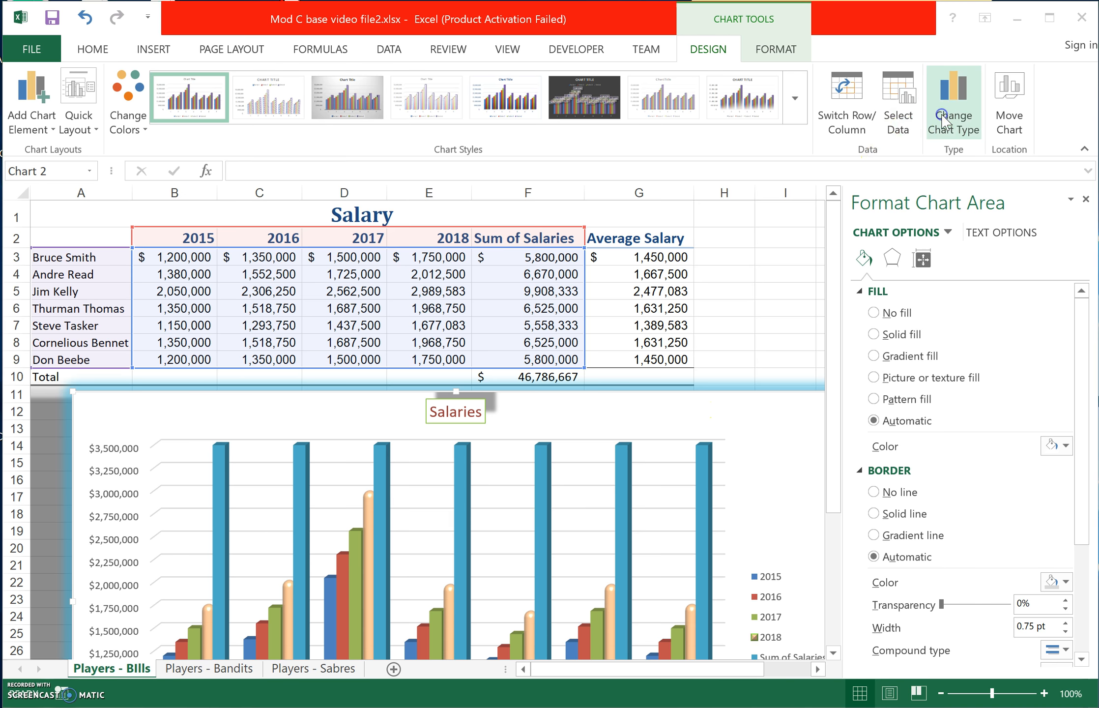
click(418, 356)
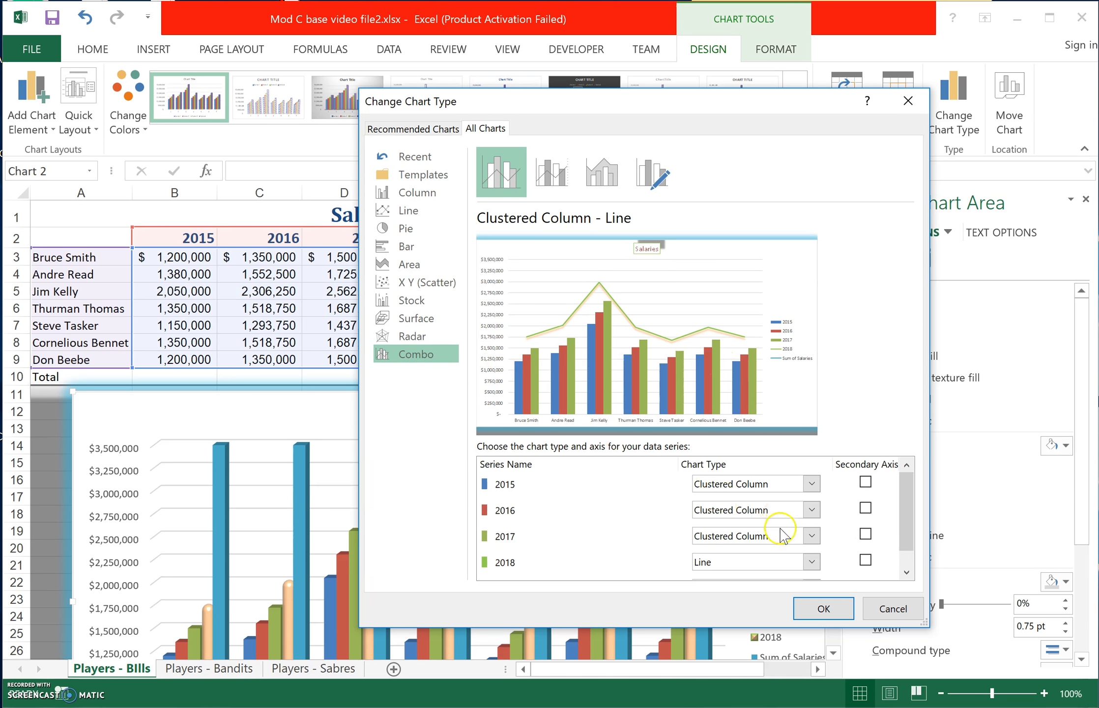
click(791, 565)
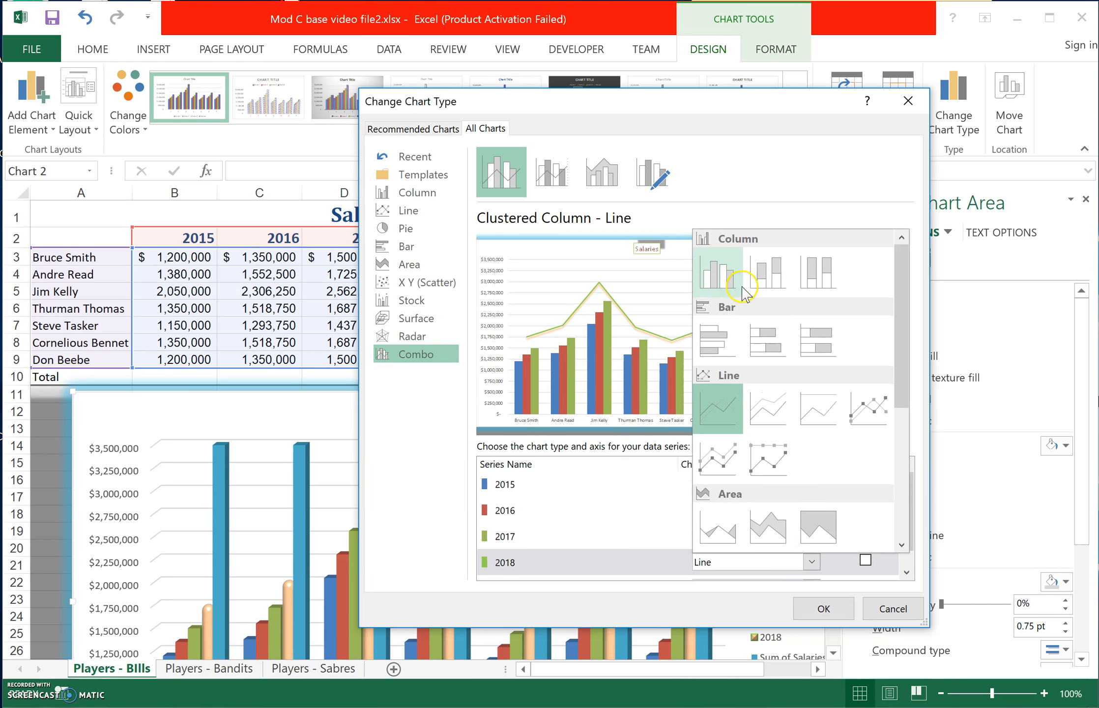
click(718, 277)
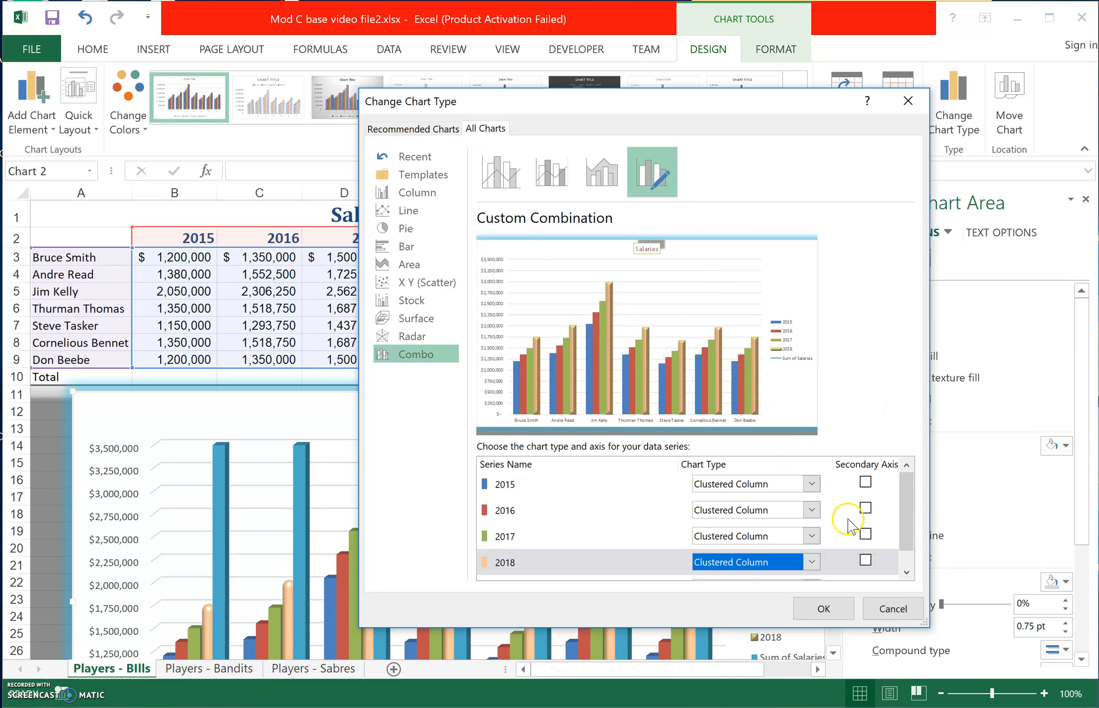
Plot the Sum of Salaries line series on the secondary axis and apply the custom combination chart.
click(903, 571)
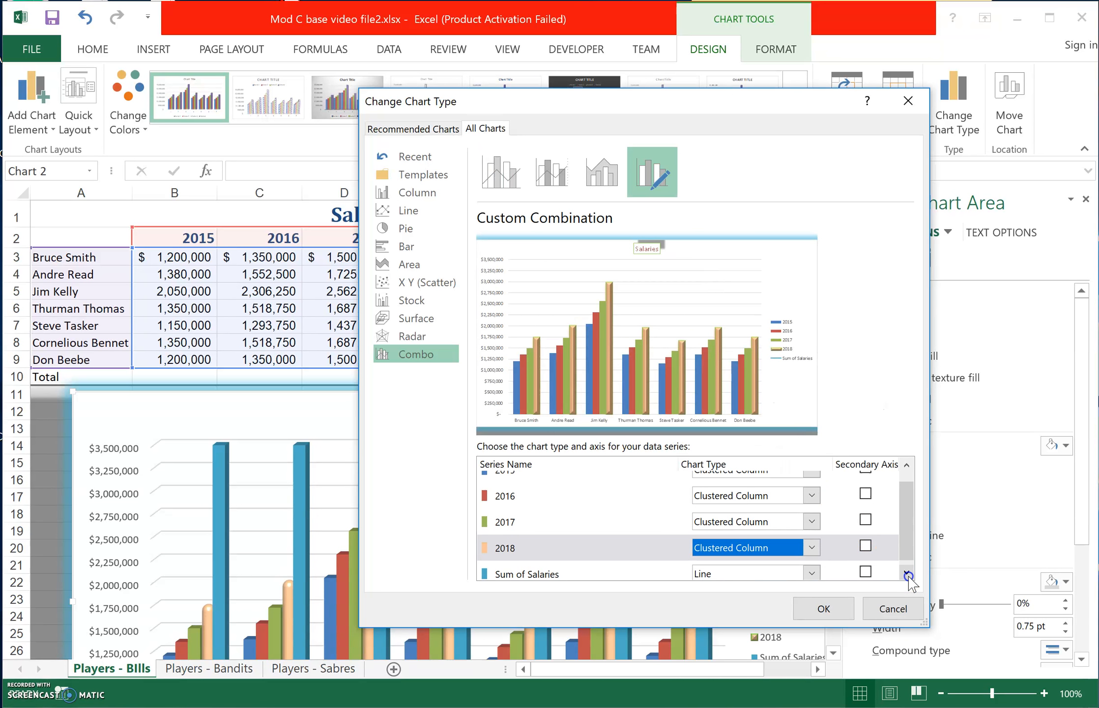
click(866, 565)
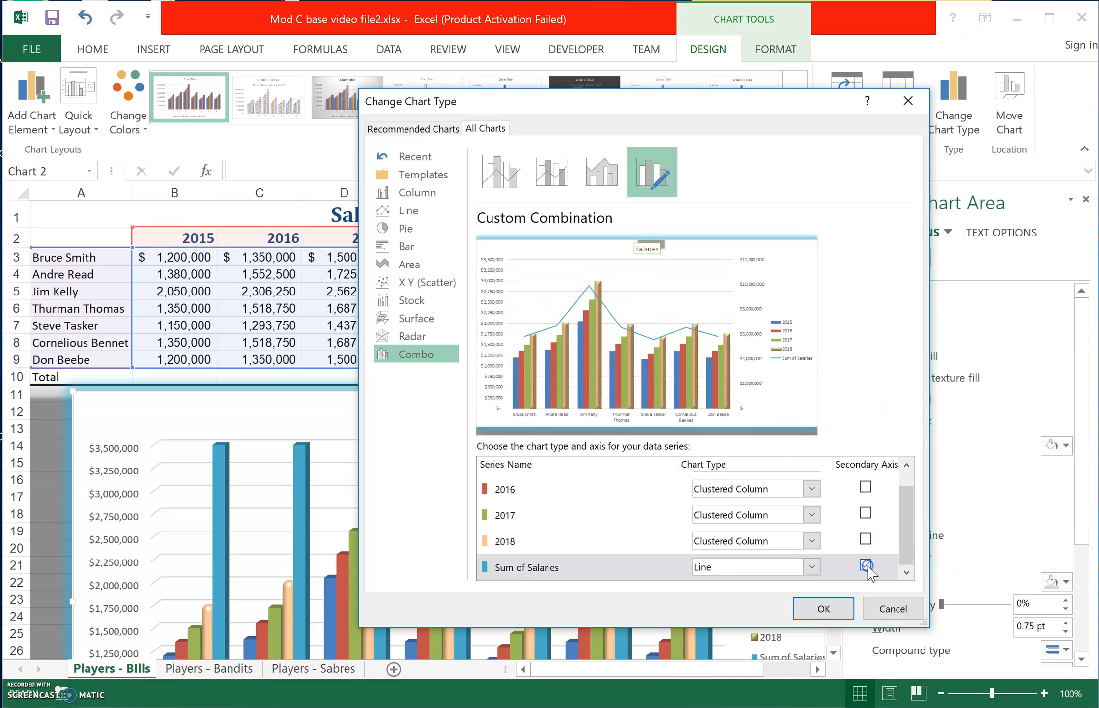
click(839, 608)
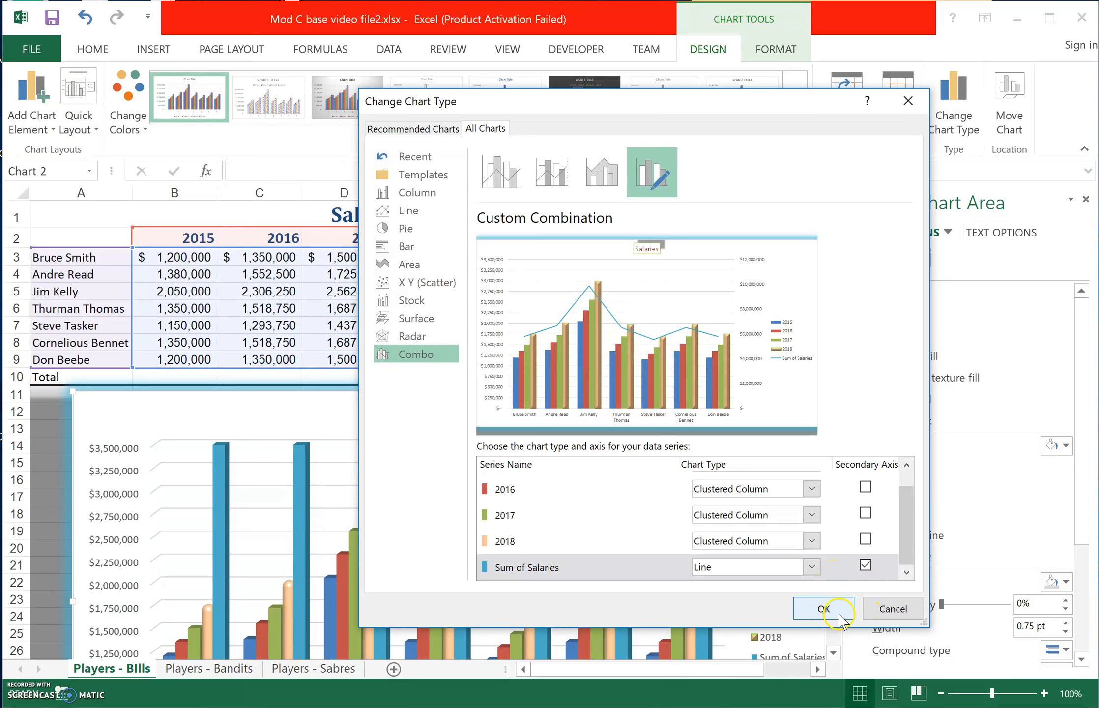
click(823, 611)
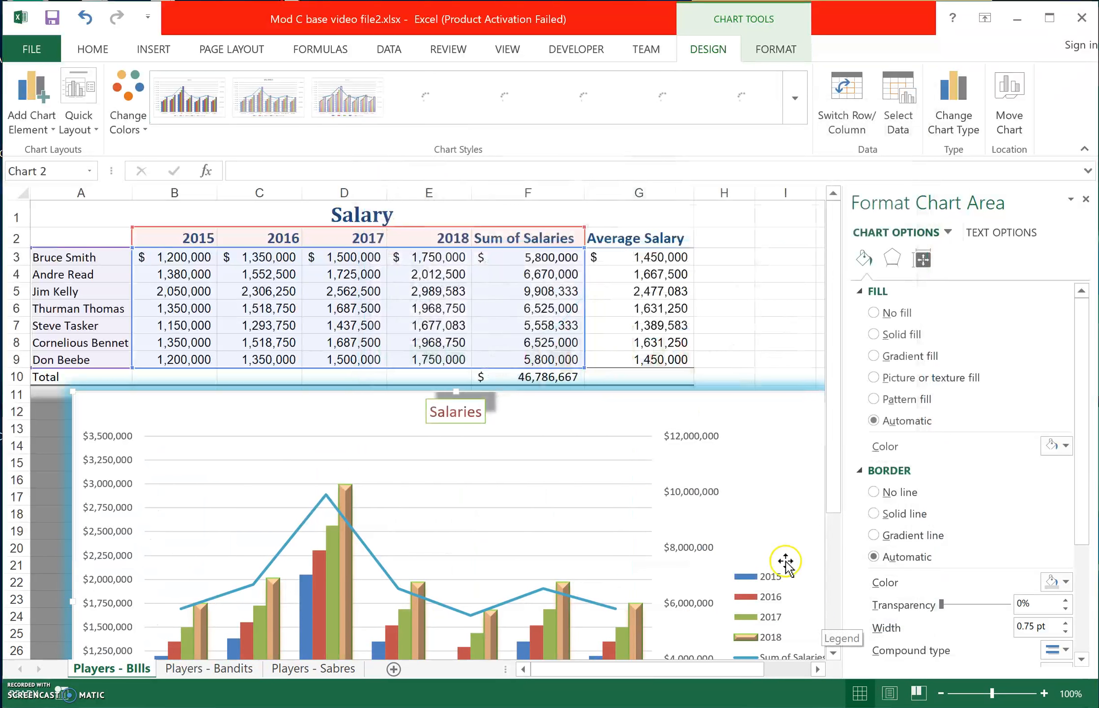
drag(834, 464, 841, 568)
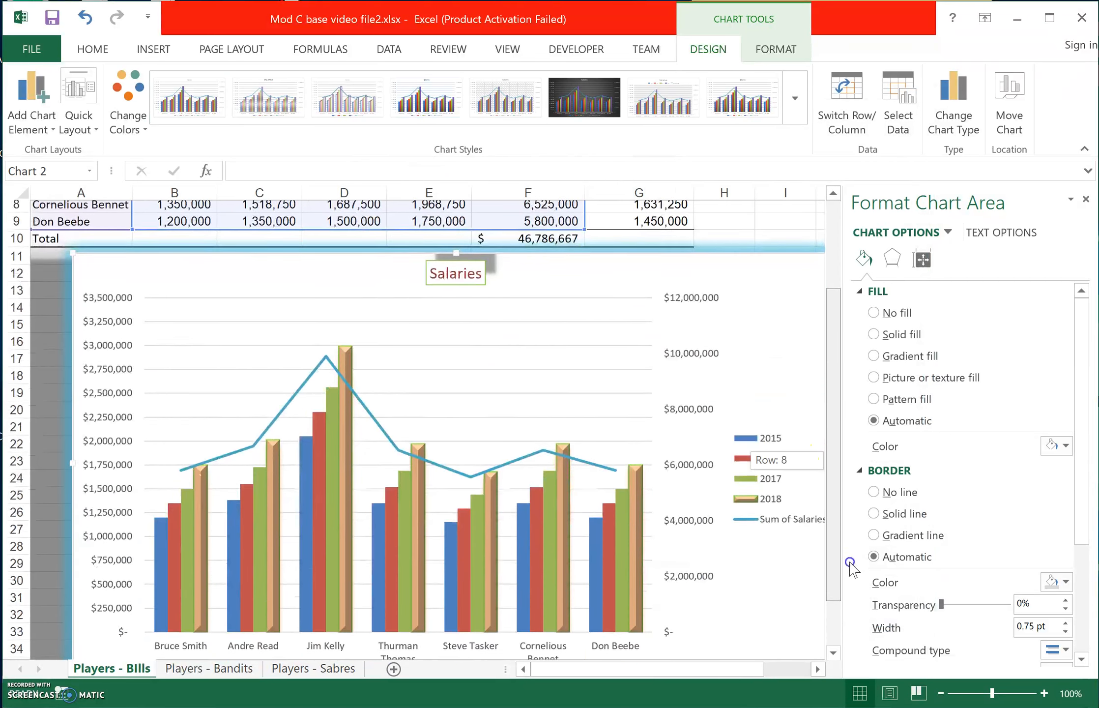